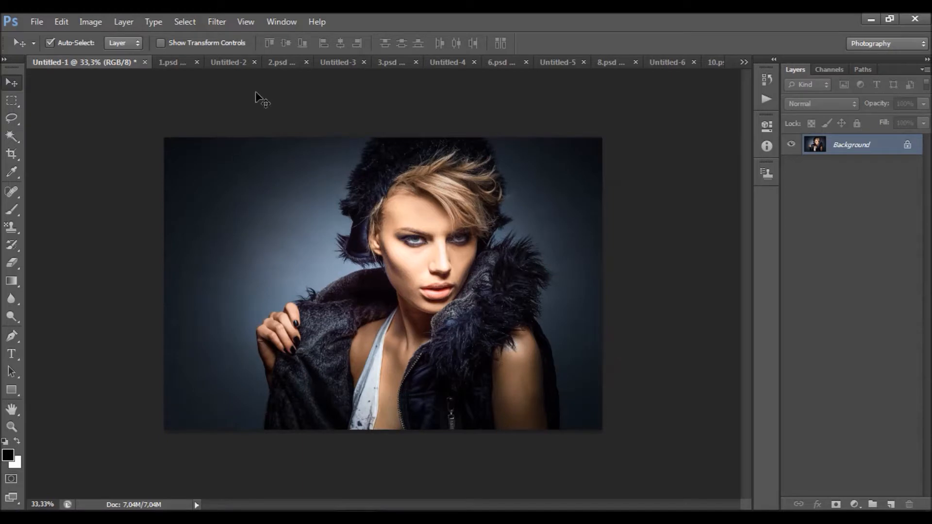
Compare the original woman's portrait, vintage car and musicians photos with their painted versions in 1.psd, 2.psd and 3.psd
{"action": "left_click", "coordinate": [168, 63]}
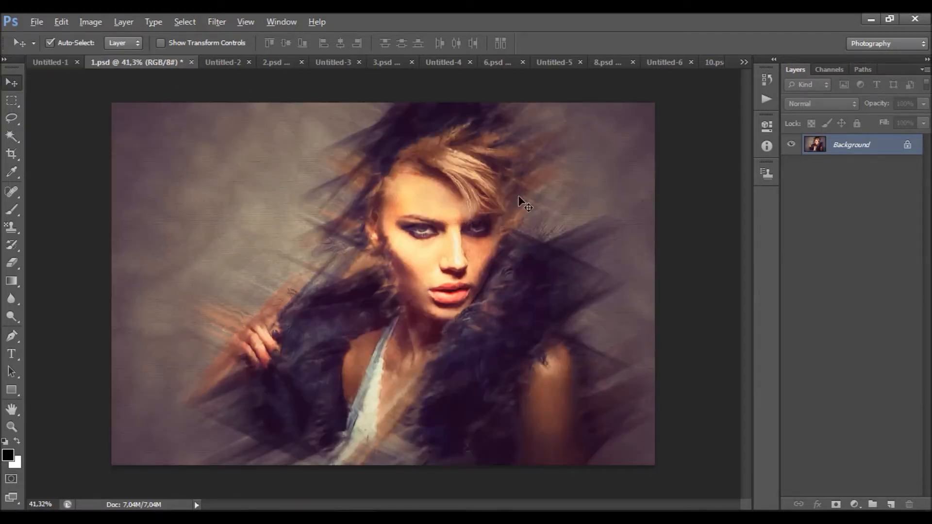
{"action": "scroll", "coordinate": [519, 197], "scroll_direction": "down", "scroll_amount": 1}
{"action": "scroll", "coordinate": [519, 196], "scroll_direction": "up", "scroll_amount": 1}
{"action": "left_click", "coordinate": [218, 65]}
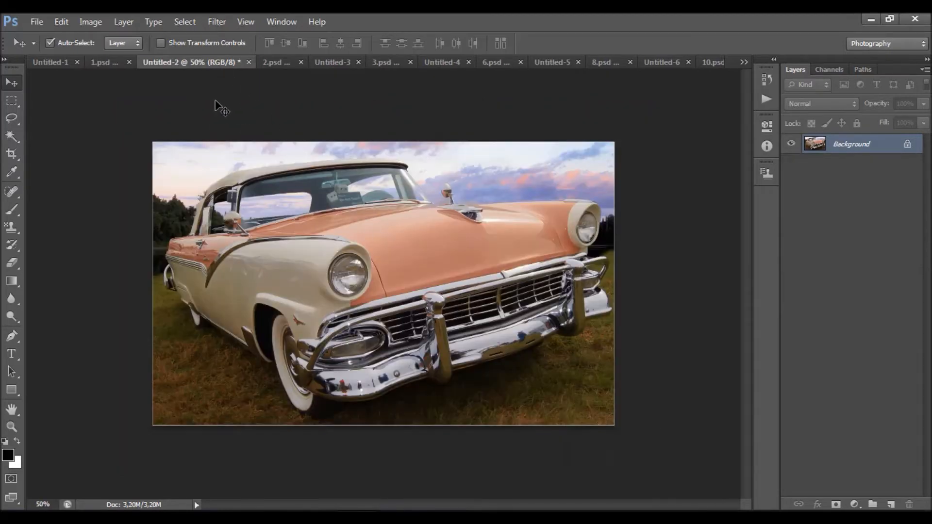
{"action": "left_click", "coordinate": [277, 67]}
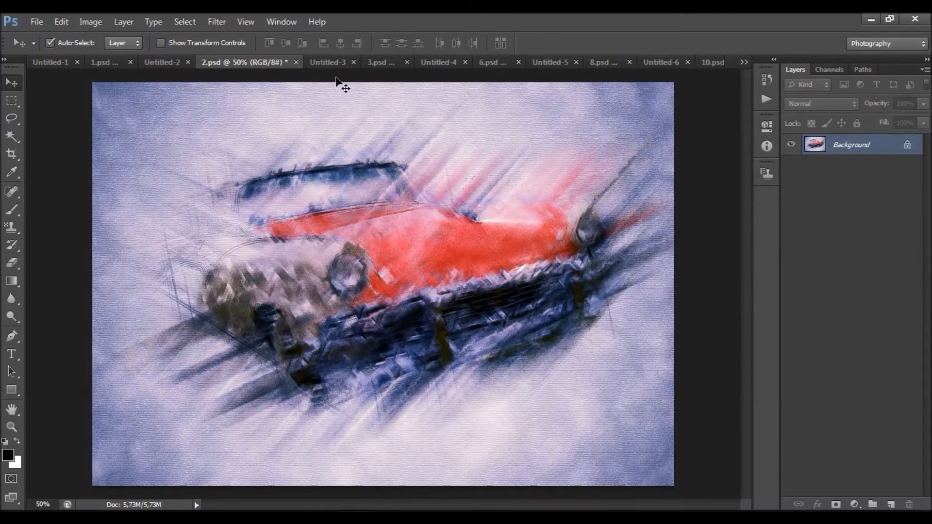
{"action": "left_click", "coordinate": [325, 65]}
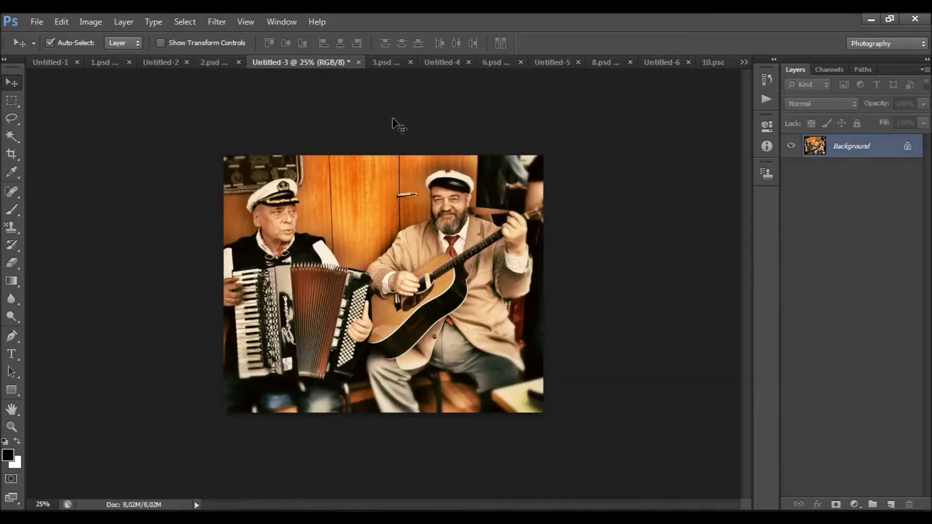
{"action": "left_click", "coordinate": [382, 63]}
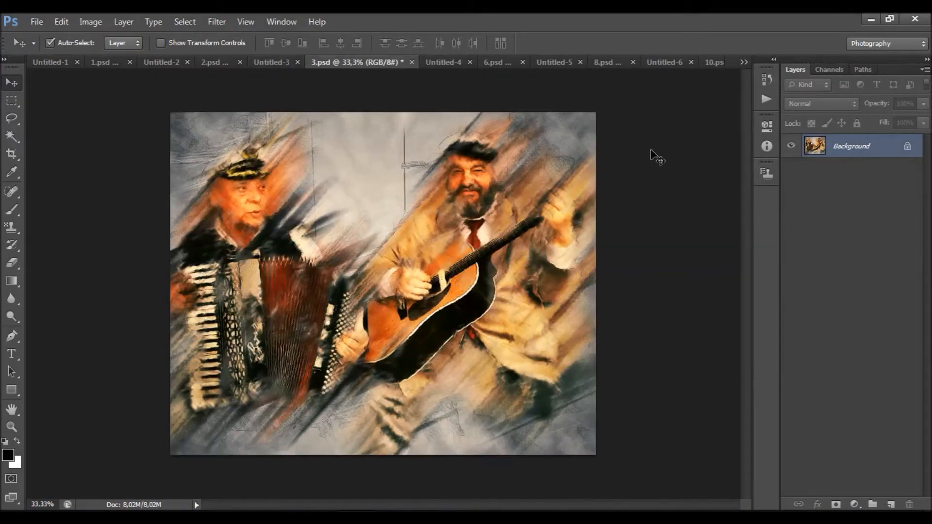
Compare the original football player, couple and black hat photos with their painted versions in 6.psd, 8.psd and 10.psd
{"action": "left_click", "coordinate": [435, 63]}
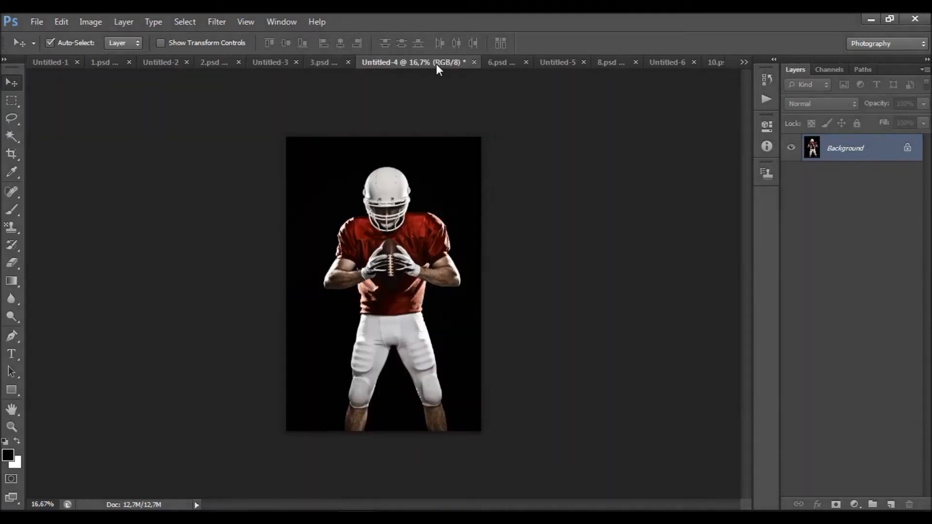
{"action": "left_click", "coordinate": [499, 64]}
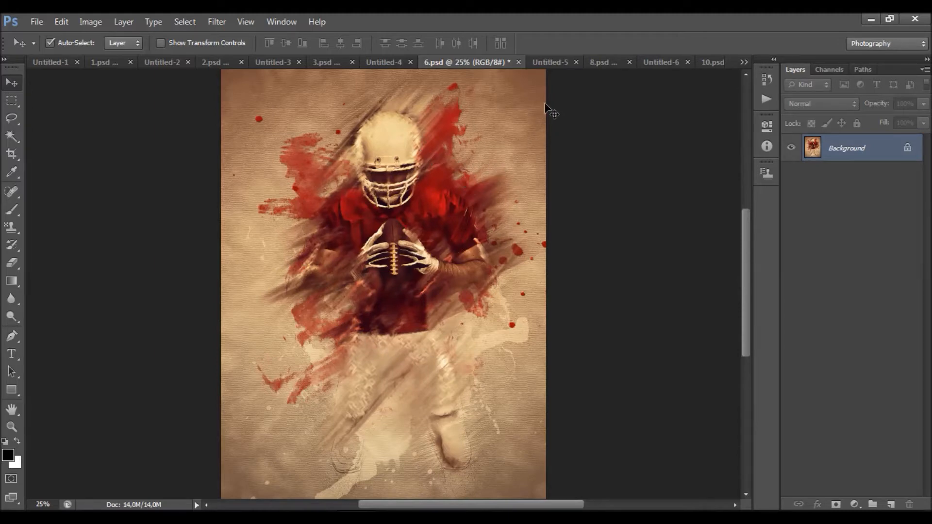
{"action": "left_click", "coordinate": [546, 64]}
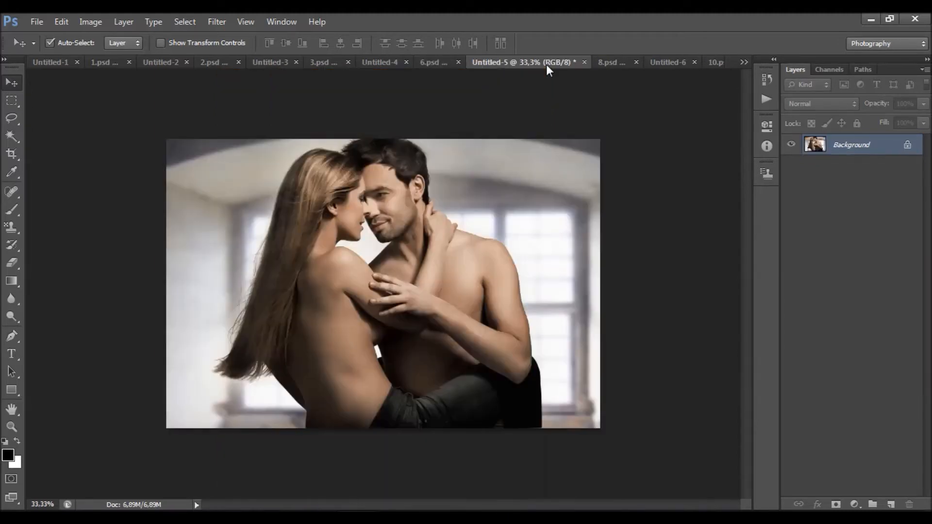
{"action": "left_click", "coordinate": [607, 63]}
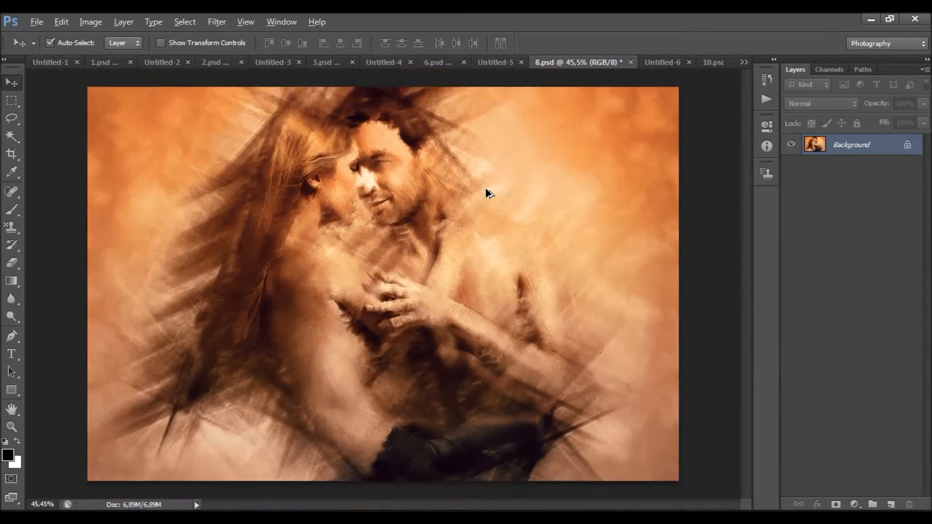
{"action": "scroll", "coordinate": [489, 193], "scroll_direction": "down", "scroll_amount": 2}
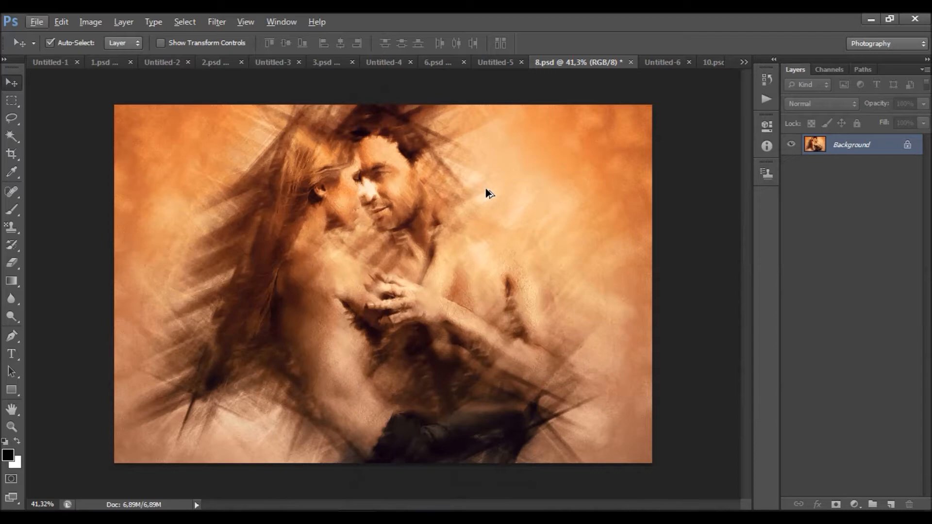
{"action": "left_click", "coordinate": [660, 63]}
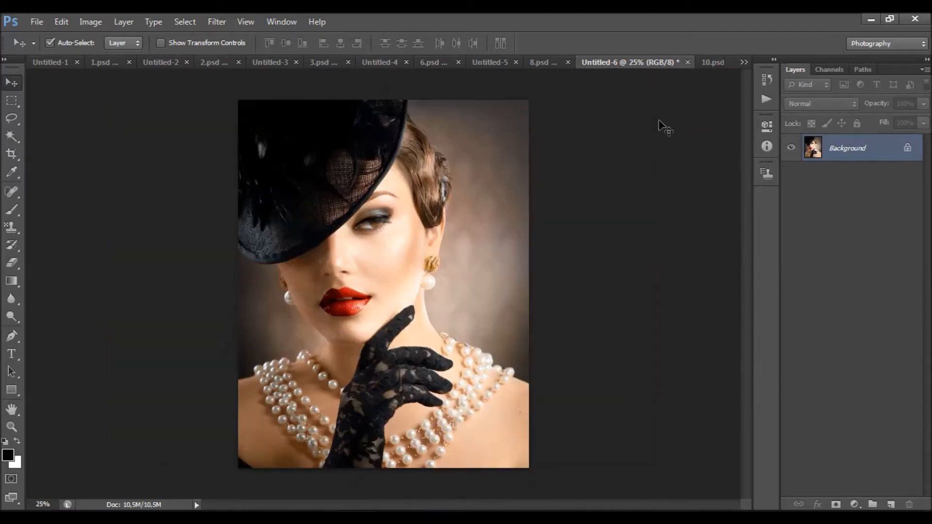
{"action": "left_click", "coordinate": [713, 63]}
{"action": "scroll", "coordinate": [474, 200], "scroll_direction": "down", "scroll_amount": 2}
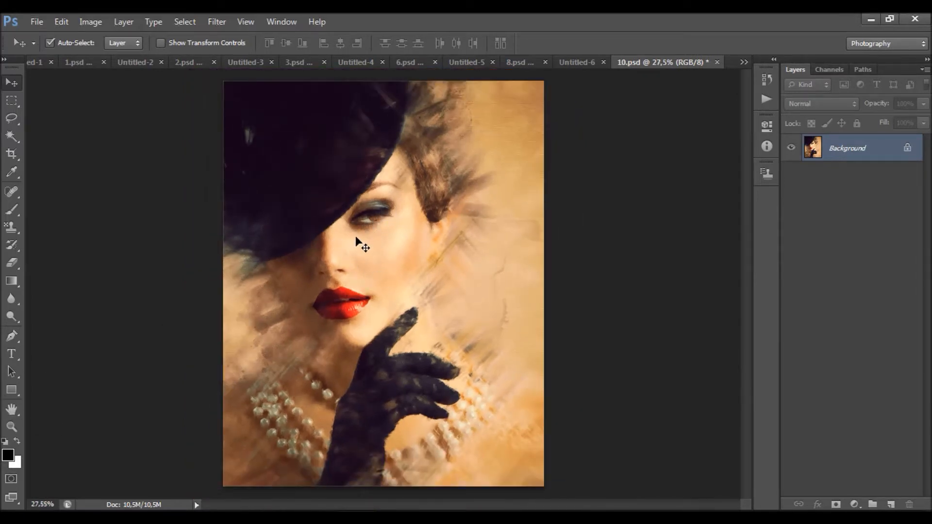
Close all the example documents, leaving only the original woman's portrait, Untitled-1, open
{"action": "left_click", "coordinate": [717, 62]}
{"action": "left_click", "coordinate": [718, 63]}
{"action": "left_click", "coordinate": [717, 63]}
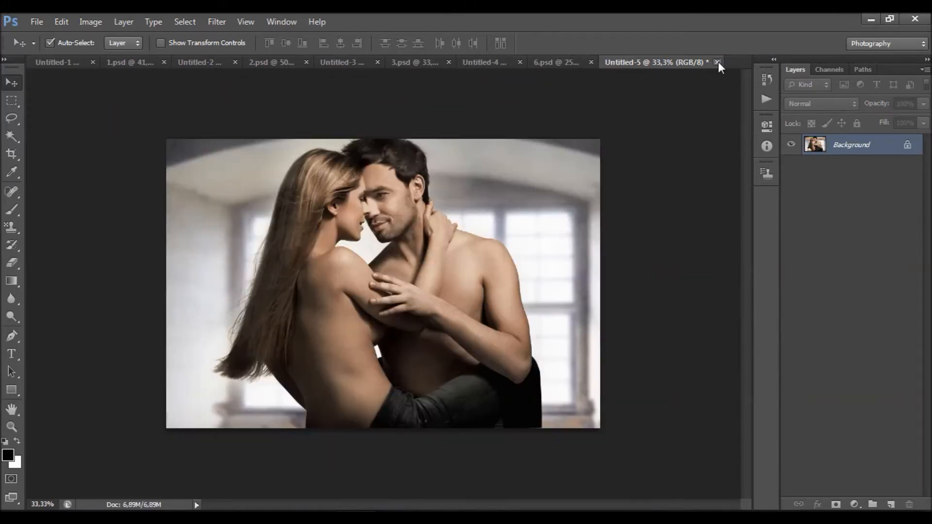
{"action": "left_click", "coordinate": [717, 62]}
{"action": "left_click", "coordinate": [717, 62]}
{"action": "left_click", "coordinate": [717, 62]}
{"action": "left_click", "coordinate": [717, 62]}
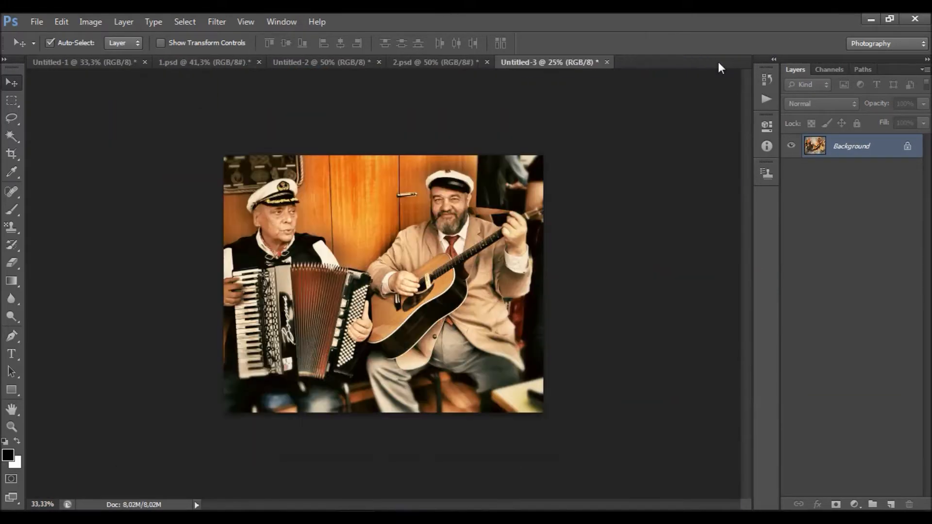
{"action": "left_click", "coordinate": [606, 62]}
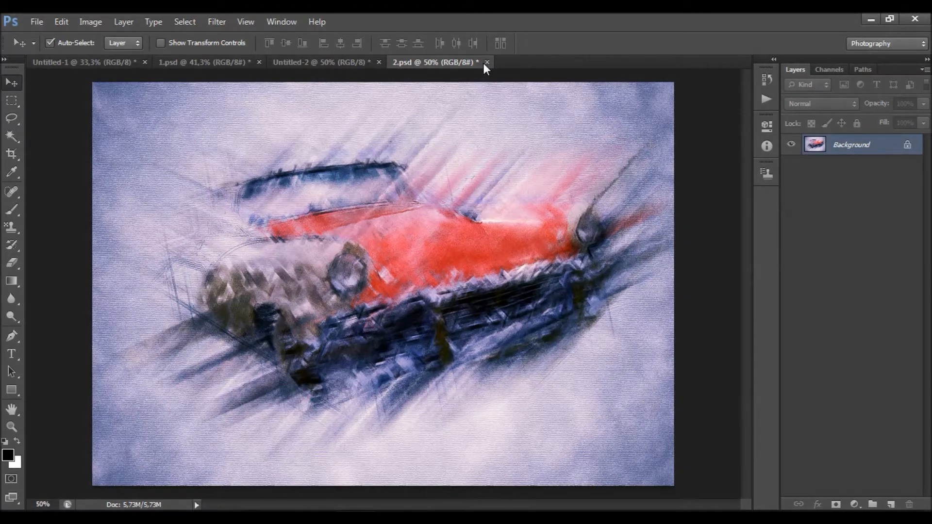
{"action": "left_click", "coordinate": [486, 62]}
{"action": "left_click", "coordinate": [378, 62]}
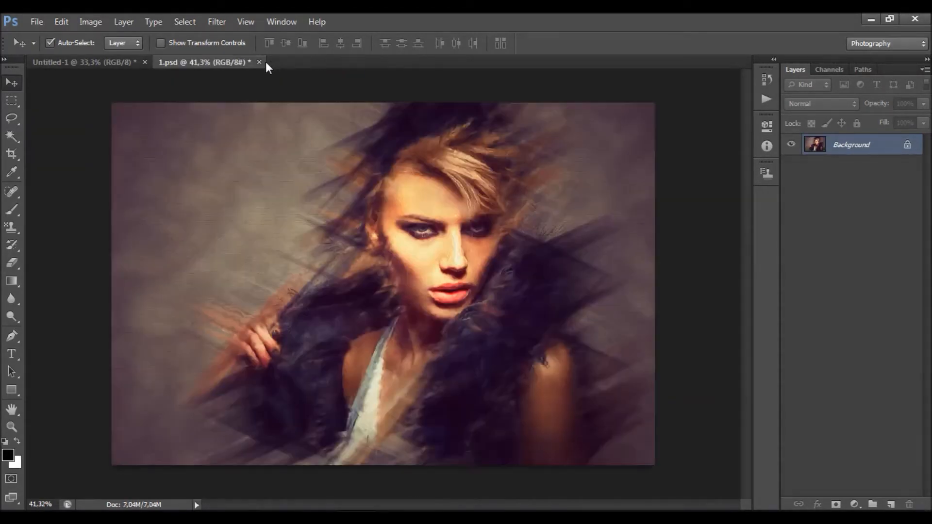
{"action": "left_click", "coordinate": [259, 63]}
{"action": "scroll", "coordinate": [459, 228], "scroll_direction": "down", "scroll_amount": 1}
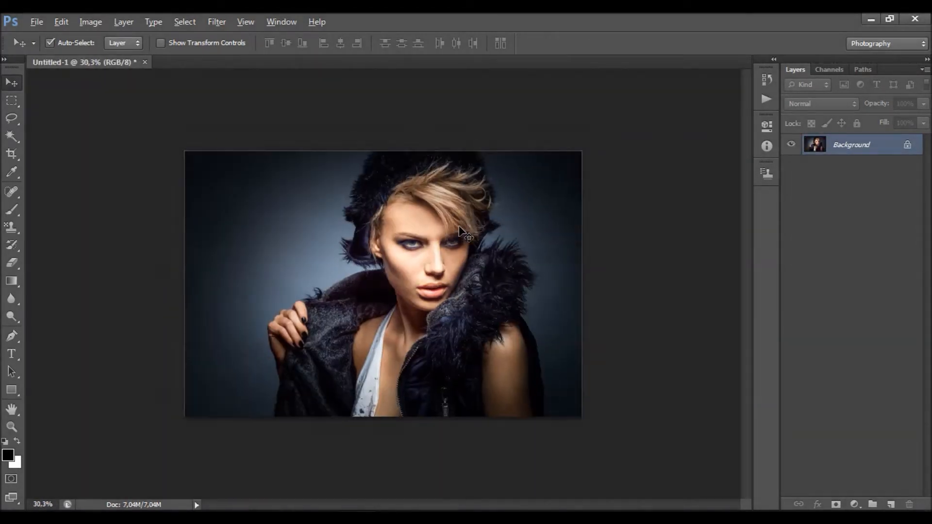
{"action": "scroll", "coordinate": [458, 226], "scroll_direction": "up", "scroll_amount": 5}
{"action": "scroll", "coordinate": [458, 226], "scroll_direction": "down", "scroll_amount": 1}
{"action": "scroll", "coordinate": [416, 192], "scroll_direction": "down", "scroll_amount": 1}
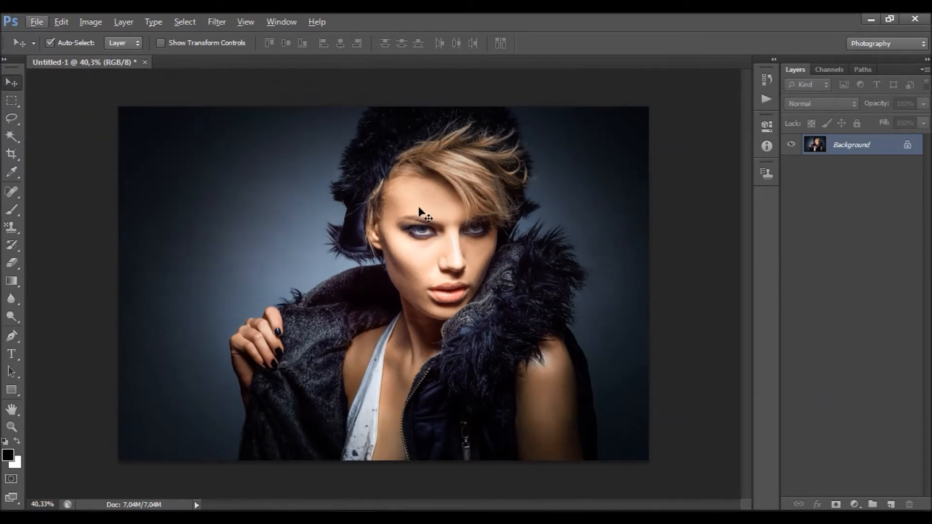
{"action": "left_click", "coordinate": [36, 22]}
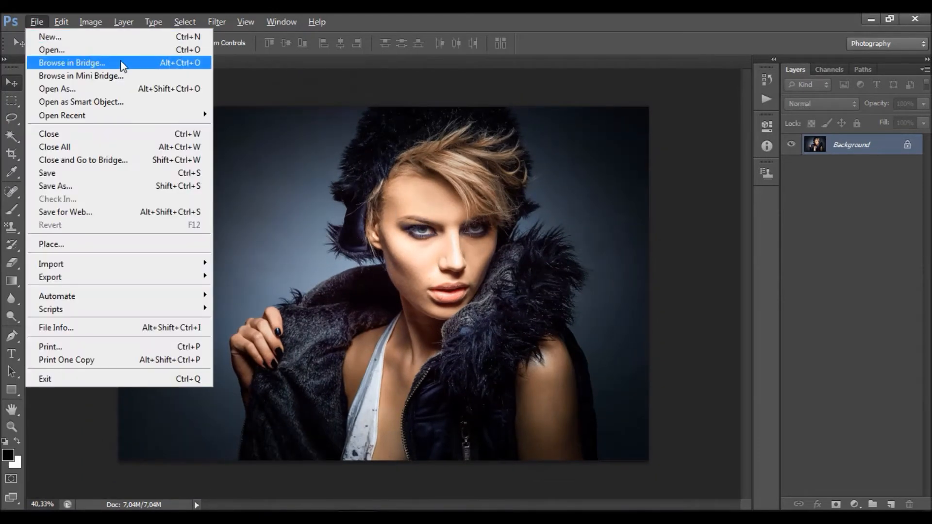
{"action": "left_click", "coordinate": [155, 50]}
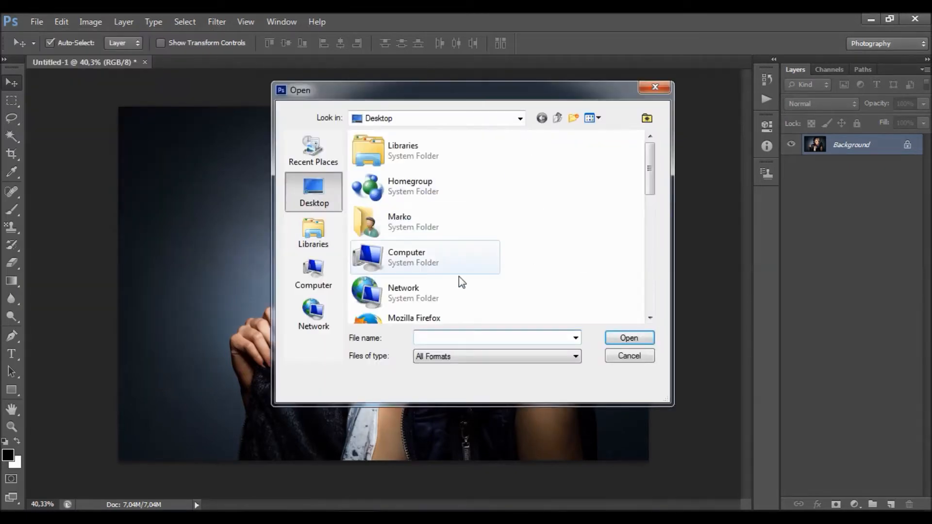
{"action": "left_click", "coordinate": [652, 93]}
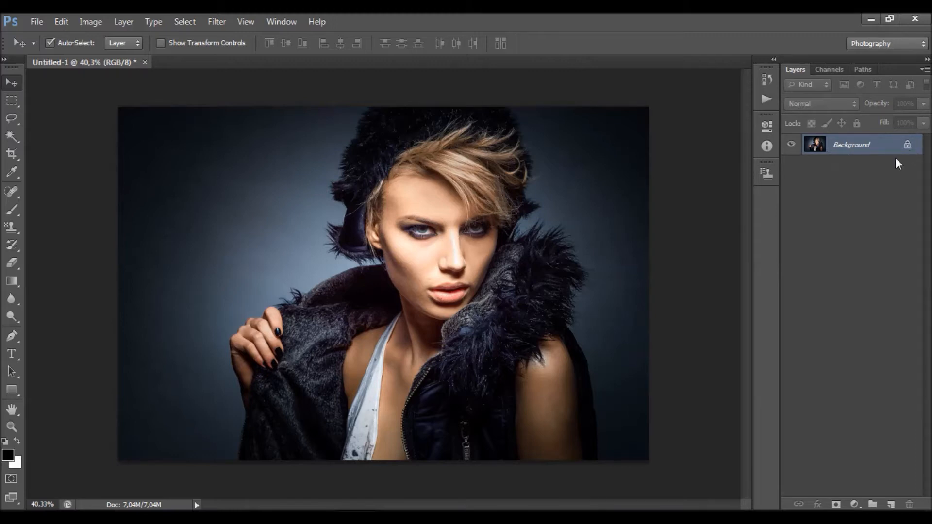
Unlock the Background layer and convert the resulting layer back into a background layer
{"action": "left_click", "coordinate": [907, 145]}
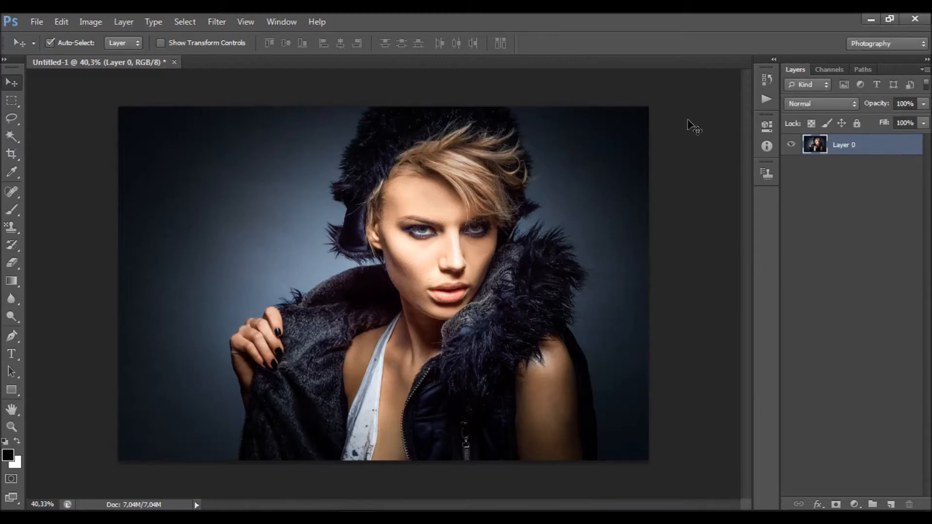
{"action": "left_click", "coordinate": [135, 25]}
{"action": "mouse_move", "coordinate": [233, 37]}
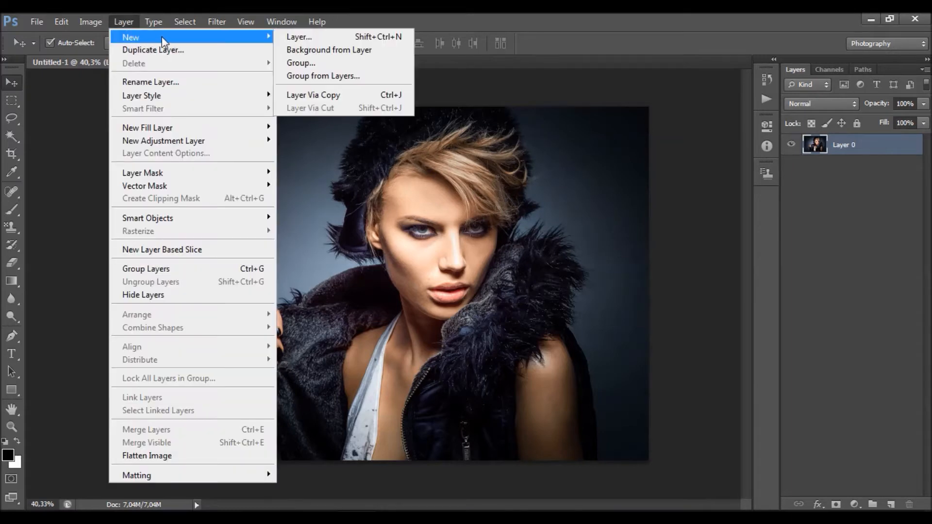
{"action": "left_click", "coordinate": [388, 50]}
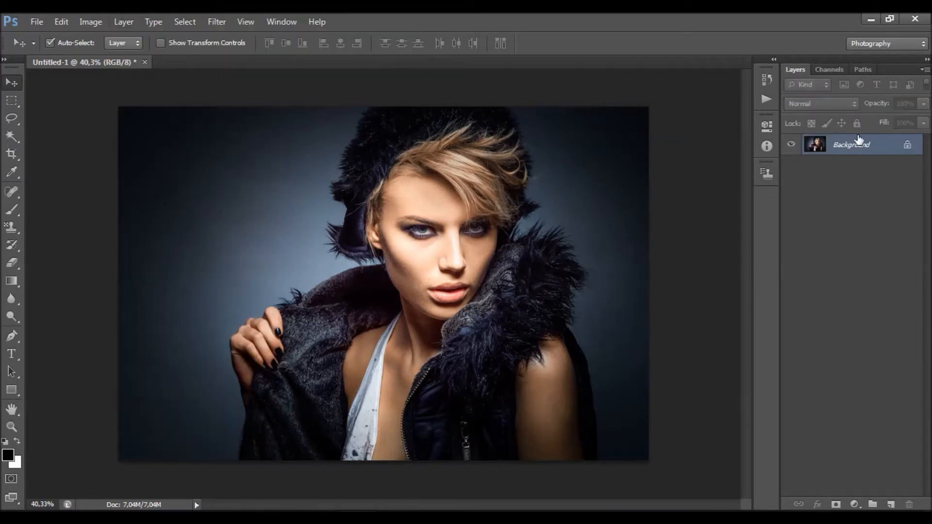
Check the photo's colour mode and bit depth, and examine its resolution and pixel dimensions in the image size settings
{"action": "left_click", "coordinate": [90, 21]}
{"action": "mouse_move", "coordinate": [100, 37]}
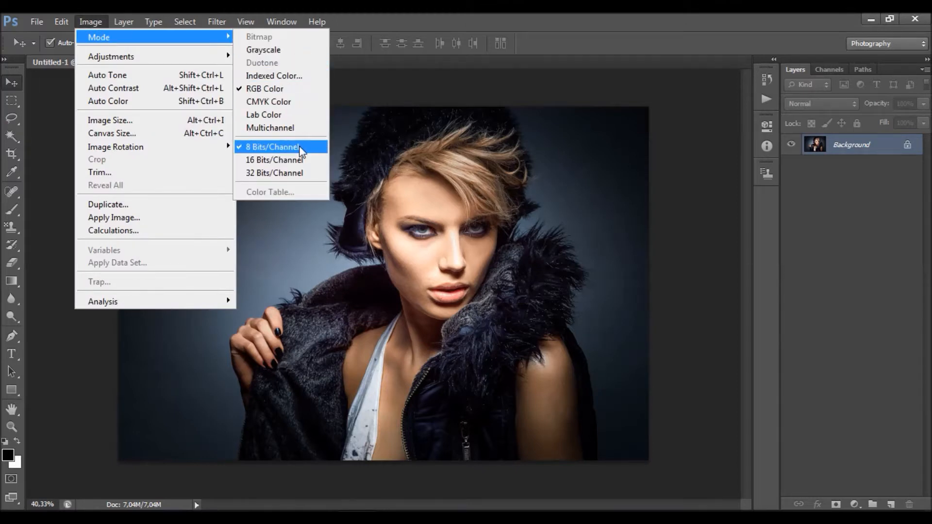
{"action": "left_click", "coordinate": [177, 119]}
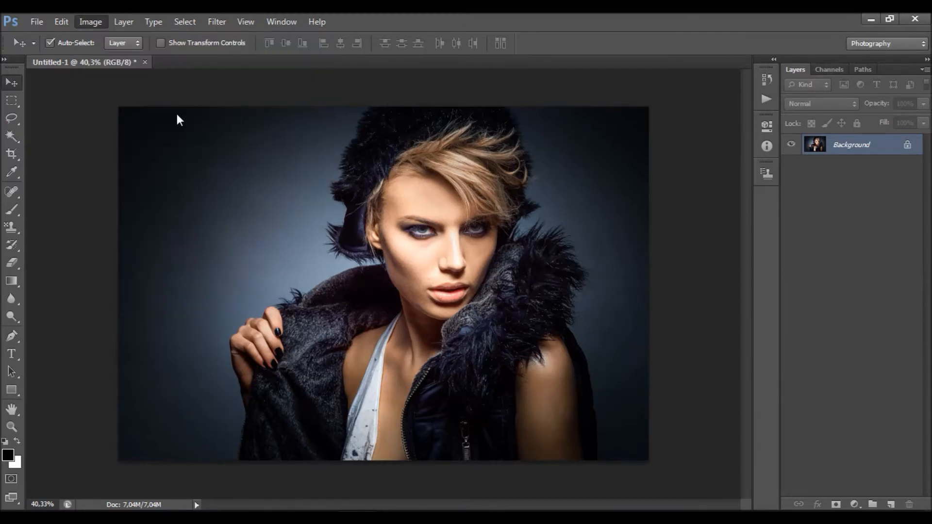
{"action": "left_click", "coordinate": [529, 253]}
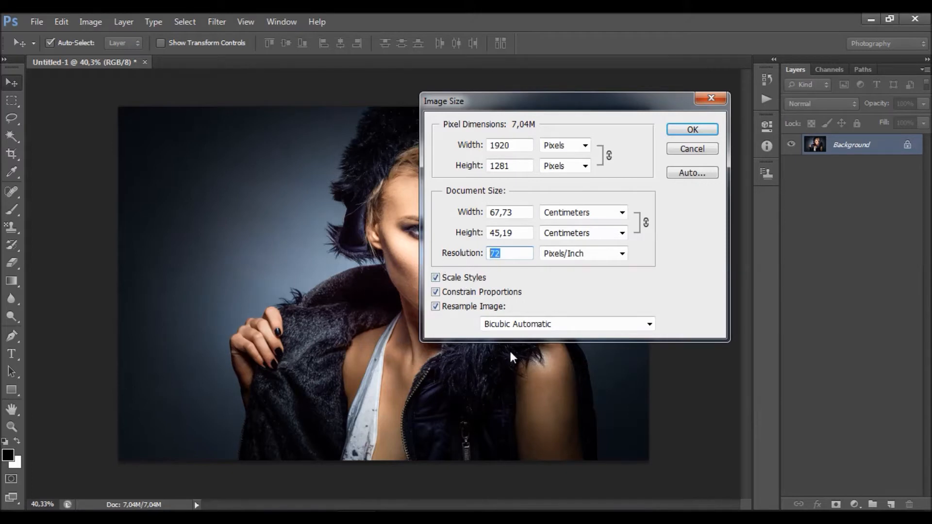
{"action": "left_click", "coordinate": [522, 145]}
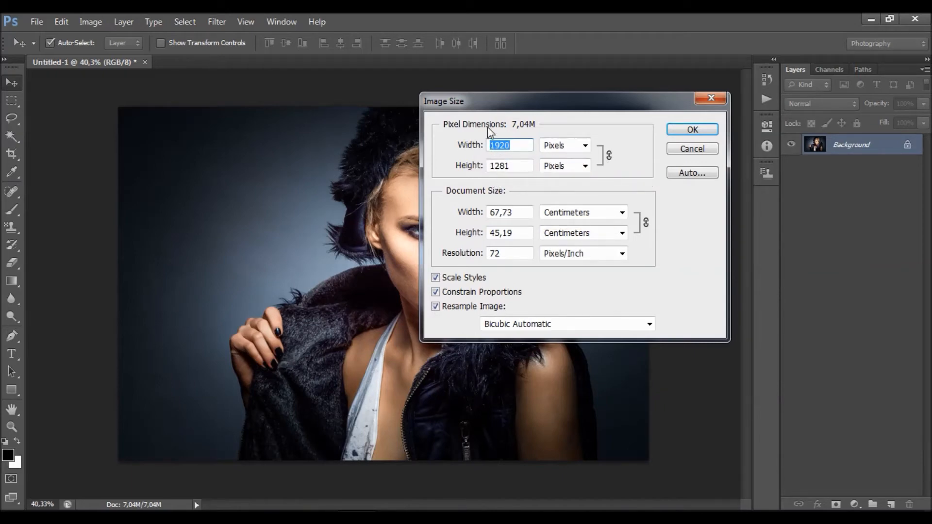
{"action": "left_click", "coordinate": [692, 130]}
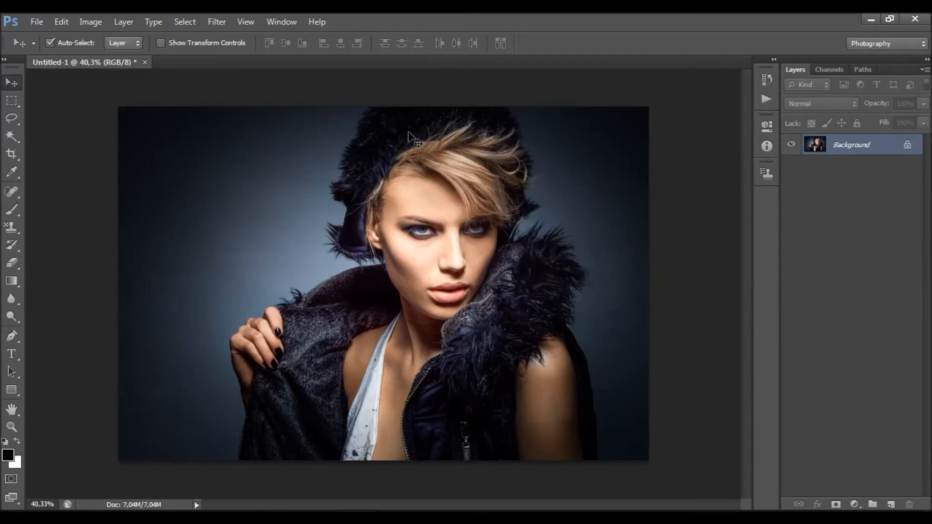
Load the MultiArt 2 action set from the MultiArt 2 Slike folder into the Actions panel
{"action": "left_click", "coordinate": [281, 23]}
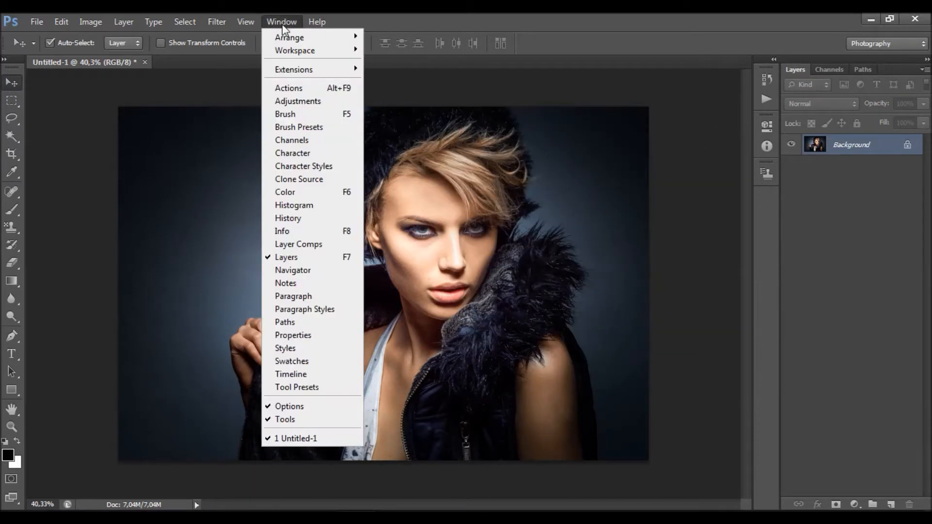
{"action": "left_click", "coordinate": [328, 90]}
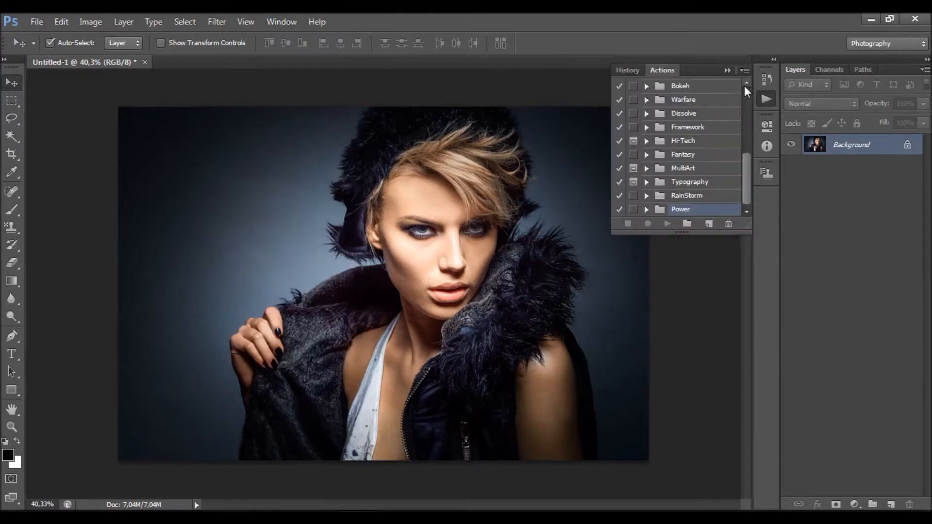
{"action": "left_click", "coordinate": [746, 71]}
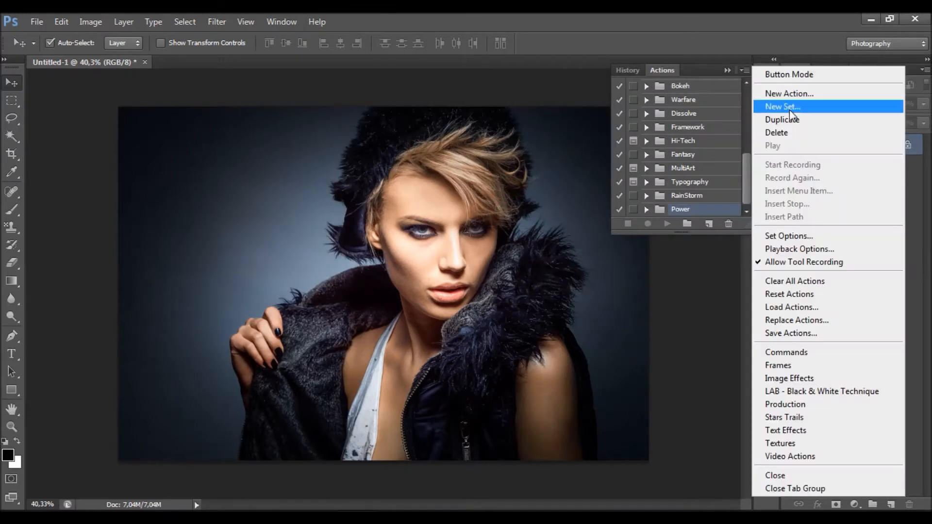
{"action": "left_click", "coordinate": [791, 307]}
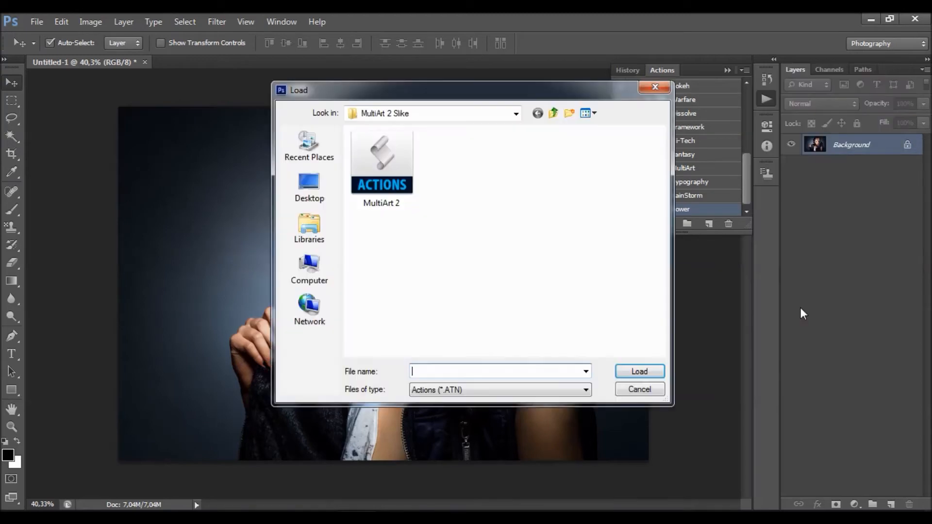
{"action": "left_click", "coordinate": [406, 163]}
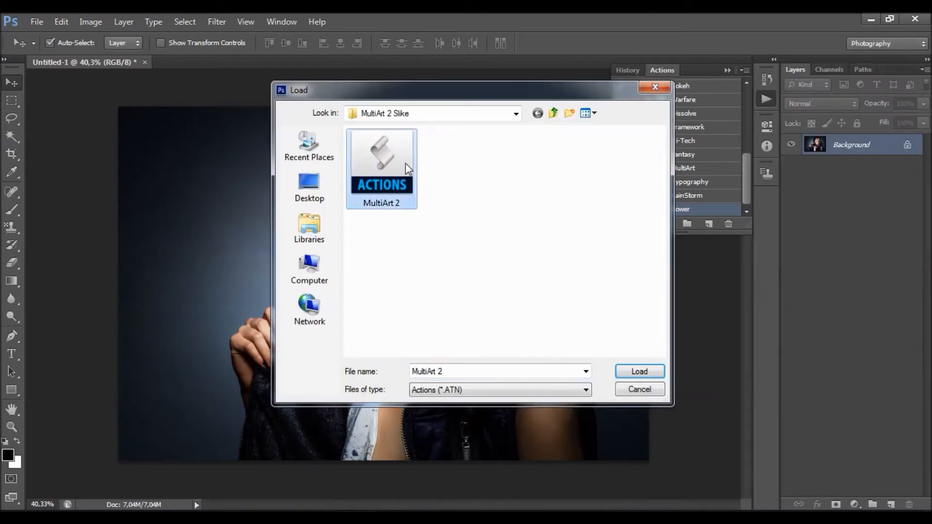
{"action": "left_click", "coordinate": [657, 373]}
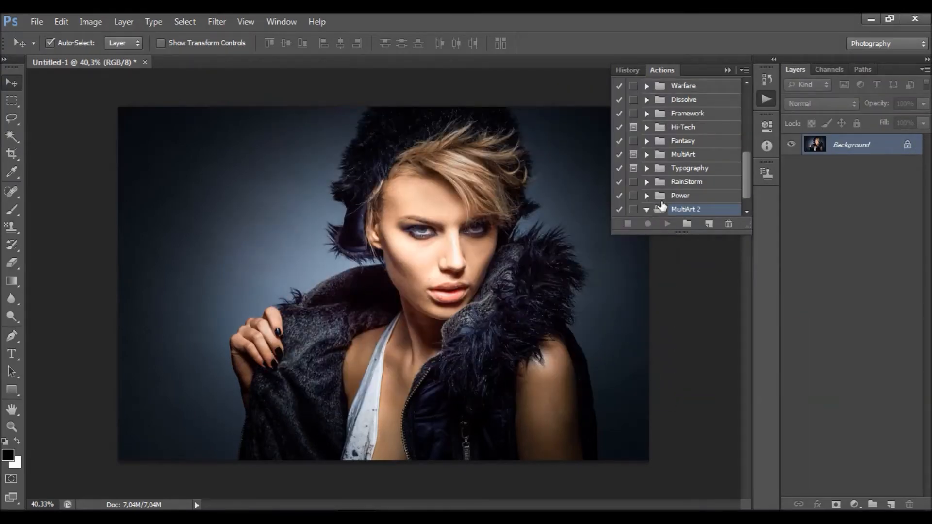
Select the MultiArt 2 action and create a new layer named "brush" above the Background
{"action": "left_click", "coordinate": [647, 209]}
{"action": "left_click", "coordinate": [703, 209]}
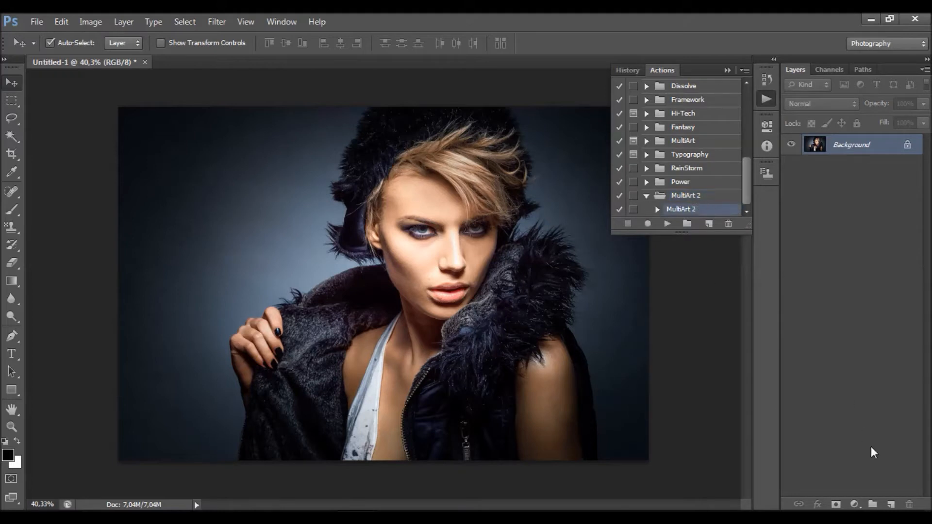
{"action": "left_click", "coordinate": [890, 504]}
{"action": "double_click", "coordinate": [845, 144]}
{"action": "type", "text": "brush"}
{"action": "key", "text": "Return"}
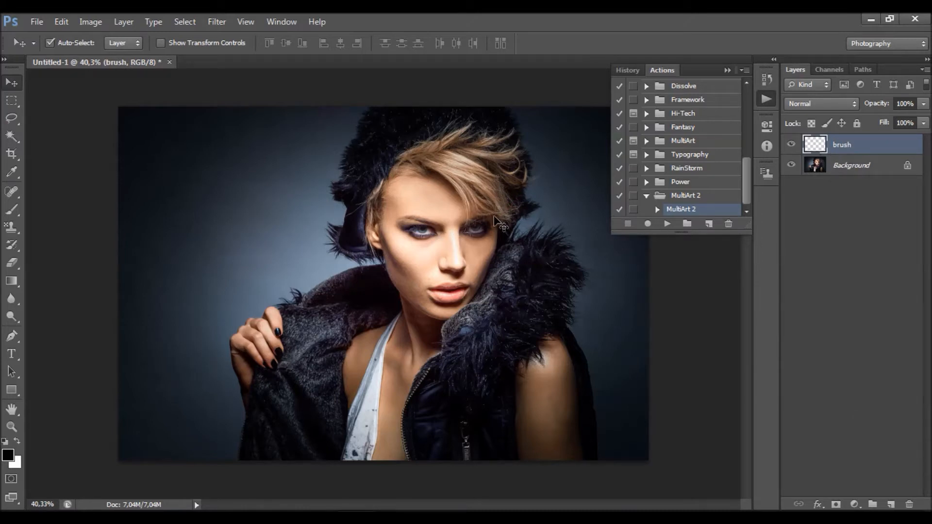
Set up the Brush tool with a red foreground colour and a brush size of 125
{"action": "key", "text": "b"}
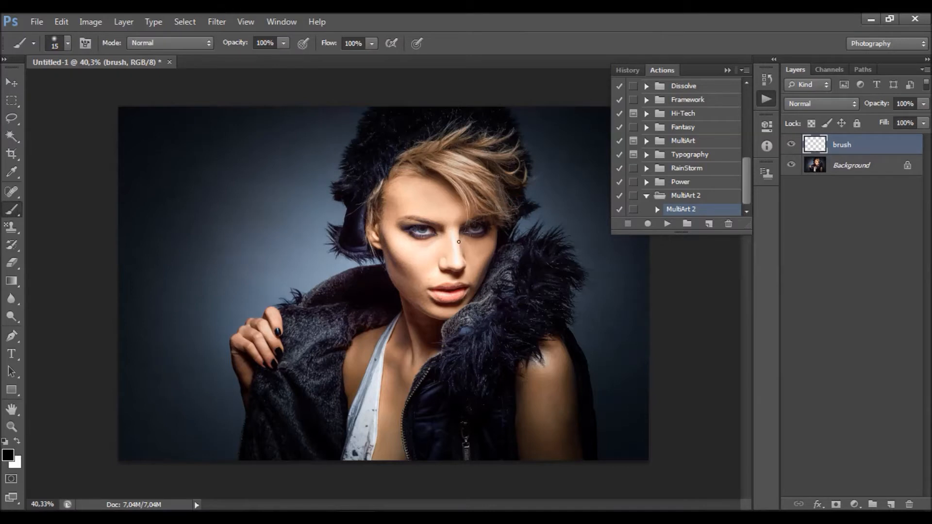
{"action": "key", "text": "bracketright"}
{"action": "key", "text": "bracketright"}
{"action": "key", "text": "bracketright"}
{"action": "key", "text": "bracketright"}
{"action": "key", "text": "bracketright"}
{"action": "key", "text": "bracketright"}
{"action": "key", "text": "bracketright"}
{"action": "left_click", "coordinate": [7, 454]}
{"action": "left_click", "coordinate": [658, 259]}
{"action": "left_click", "coordinate": [859, 214]}
{"action": "key", "text": "bracketleft"}
Paint red over the woman's face, hair, hand, arms and jacket on the brush layer
{"action": "left_click_drag", "start_coordinate": [427, 241], "coordinate": [439, 252]}
{"action": "mouse_move", "coordinate": [414, 211]}
{"action": "left_mouse_down"}
{"action": "mouse_move", "coordinate": [415, 243]}
{"action": "mouse_move", "coordinate": [362, 217]}
{"action": "mouse_move", "coordinate": [433, 147]}
{"action": "mouse_move", "coordinate": [468, 208]}
{"action": "mouse_move", "coordinate": [489, 202]}
{"action": "mouse_move", "coordinate": [480, 335]}
{"action": "left_mouse_up"}
{"action": "mouse_move", "coordinate": [417, 257]}
{"action": "left_mouse_down"}
{"action": "mouse_move", "coordinate": [396, 350]}
{"action": "mouse_move", "coordinate": [293, 330]}
{"action": "mouse_move", "coordinate": [250, 336]}
{"action": "mouse_move", "coordinate": [266, 447]}
{"action": "mouse_move", "coordinate": [298, 410]}
{"action": "left_mouse_up"}
{"action": "mouse_move", "coordinate": [572, 456]}
{"action": "left_mouse_down"}
{"action": "mouse_move", "coordinate": [545, 264]}
{"action": "mouse_move", "coordinate": [451, 284]}
{"action": "mouse_move", "coordinate": [461, 376]}
{"action": "left_mouse_up"}
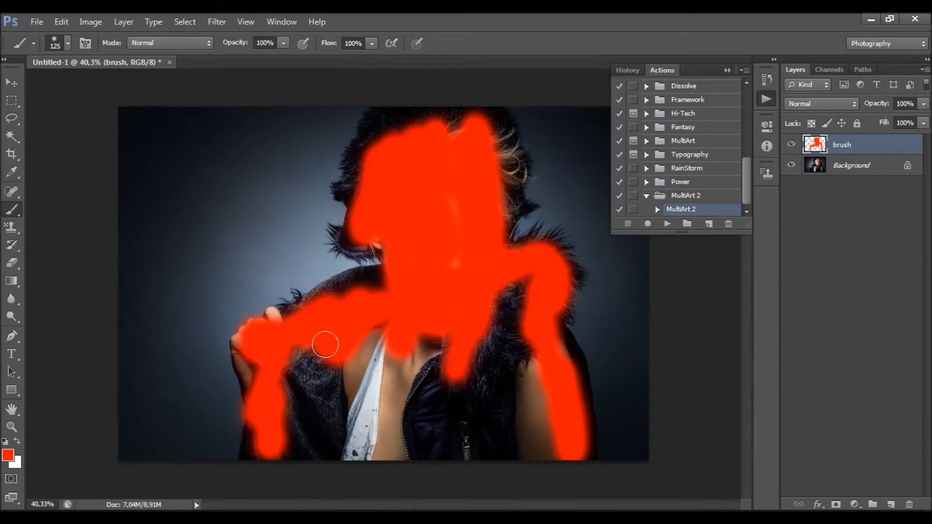
{"action": "left_click_drag", "start_coordinate": [327, 339], "coordinate": [318, 415]}
{"action": "left_click_drag", "start_coordinate": [404, 345], "coordinate": [368, 427]}
{"action": "mouse_move", "coordinate": [474, 352]}
{"action": "left_mouse_down"}
{"action": "mouse_move", "coordinate": [511, 399]}
{"action": "mouse_move", "coordinate": [502, 291]}
{"action": "left_mouse_up"}
{"action": "left_click_drag", "start_coordinate": [512, 175], "coordinate": [459, 126]}
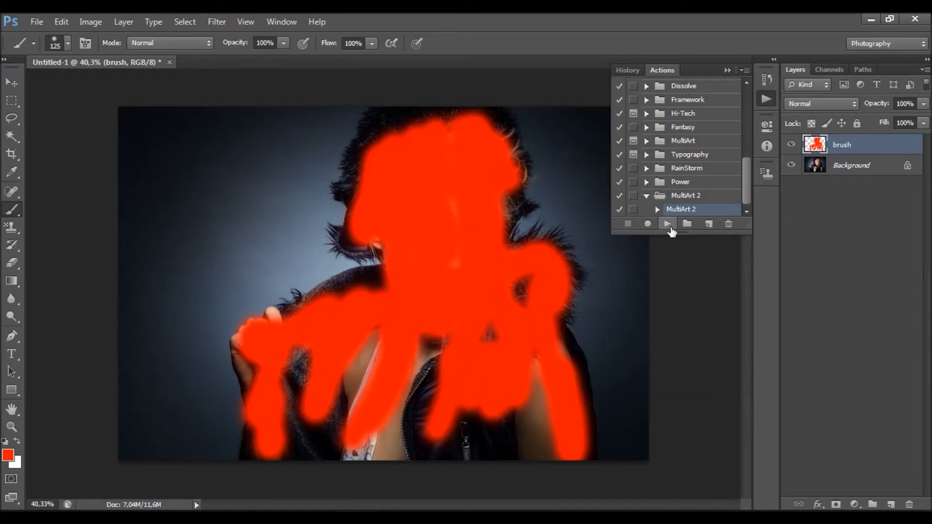
Play the MultiArt 2 action, collapse the action list and inspect the resulting sketch effect
{"action": "left_click", "coordinate": [668, 224]}
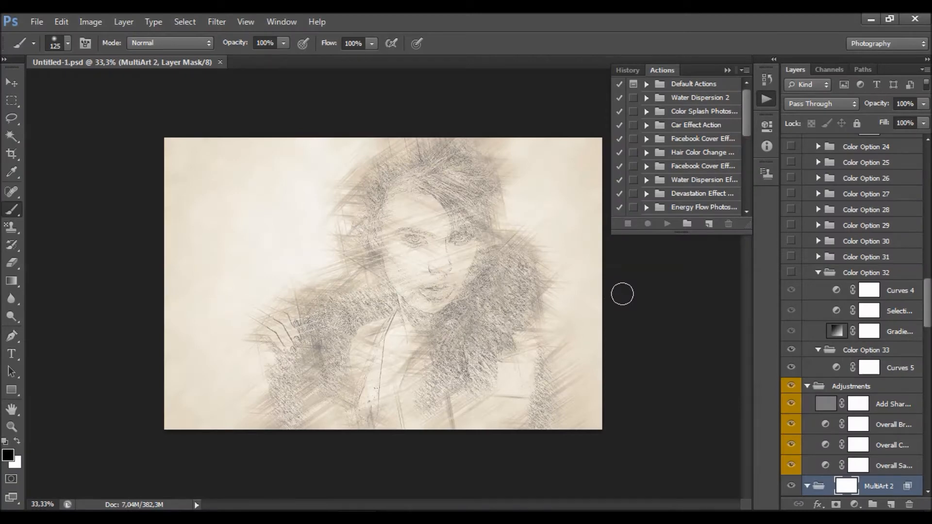
{"action": "left_click", "coordinate": [725, 69]}
{"action": "key", "text": "z"}
{"action": "left_click", "coordinate": [426, 239]}
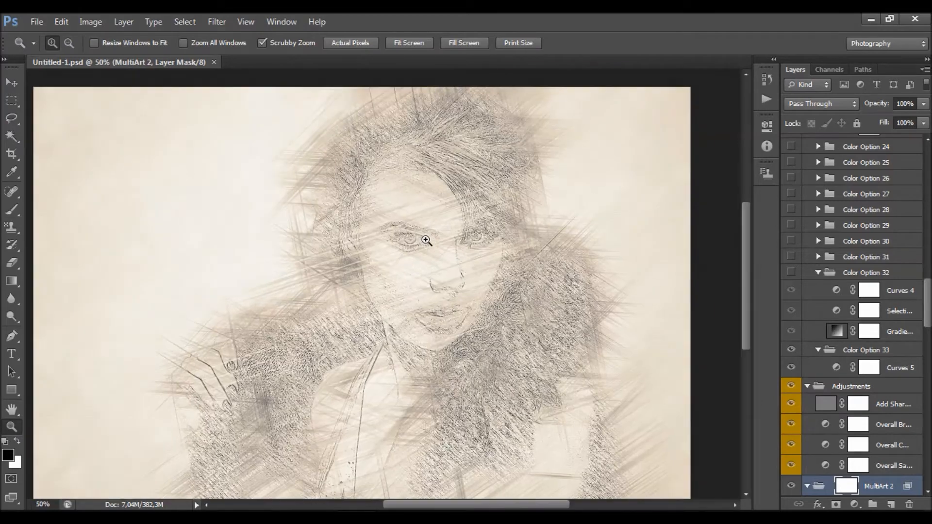
{"action": "scroll", "coordinate": [428, 249], "scroll_direction": "down", "scroll_amount": 3}
{"action": "scroll", "coordinate": [436, 272], "scroll_direction": "up", "scroll_amount": 2}
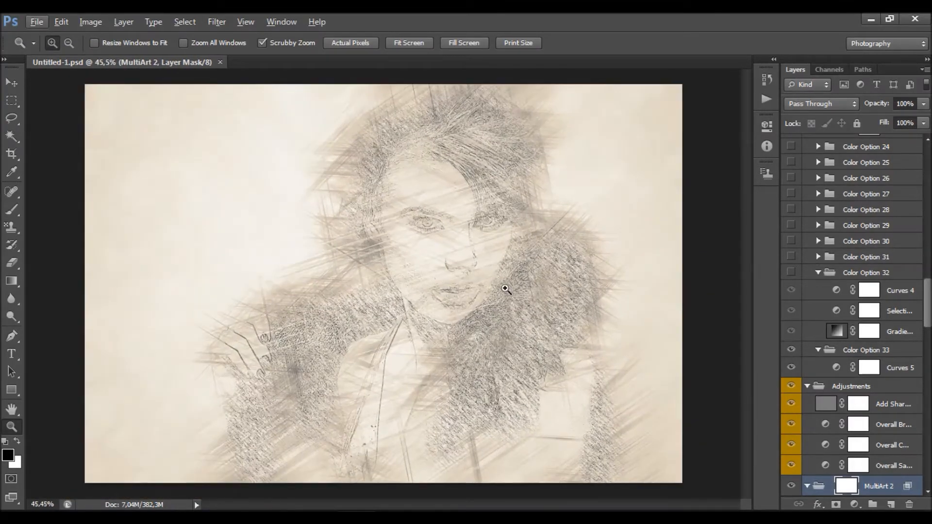
Collapse all the layer groups and check which layers the MultiArt 2 group contains
{"action": "scroll", "coordinate": [853, 290], "scroll_direction": "down", "scroll_amount": 3}
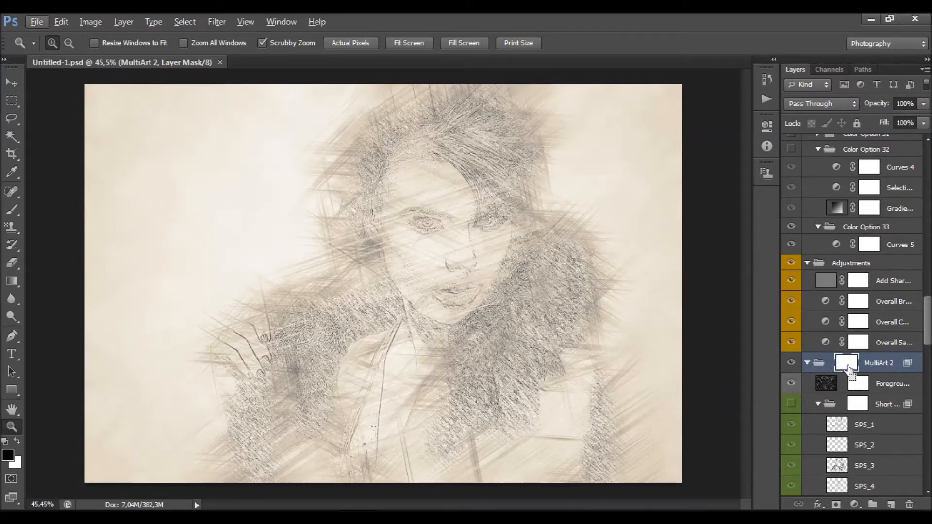
{"action": "left_click", "coordinate": [807, 364], "text": "alt"}
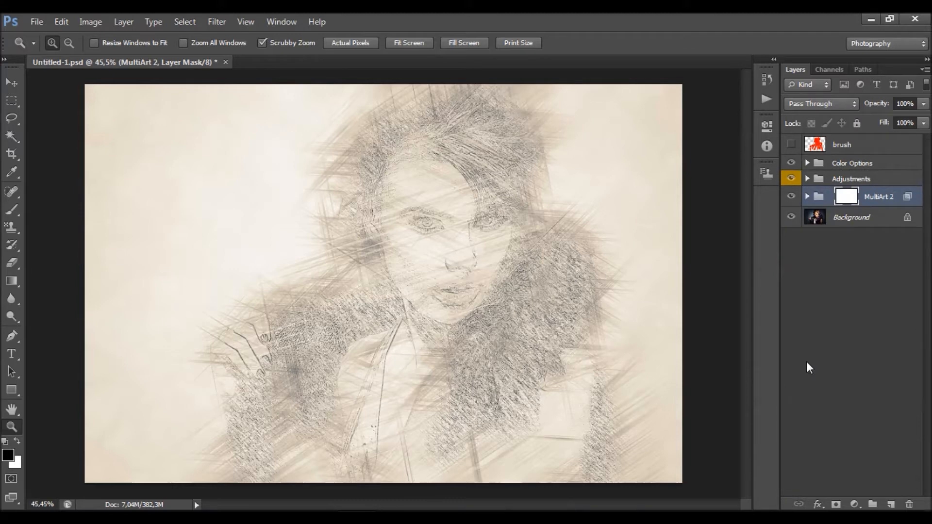
{"action": "left_click", "coordinate": [807, 197]}
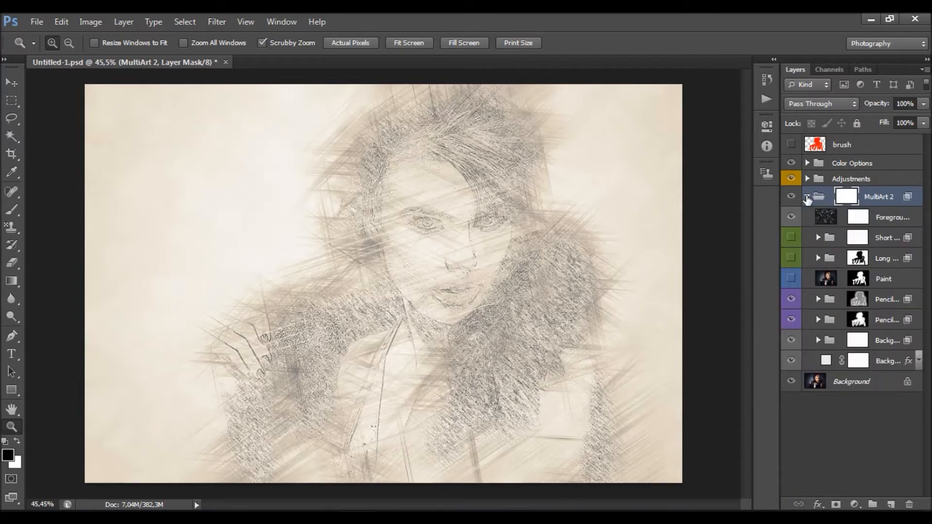
{"action": "left_click", "coordinate": [807, 196]}
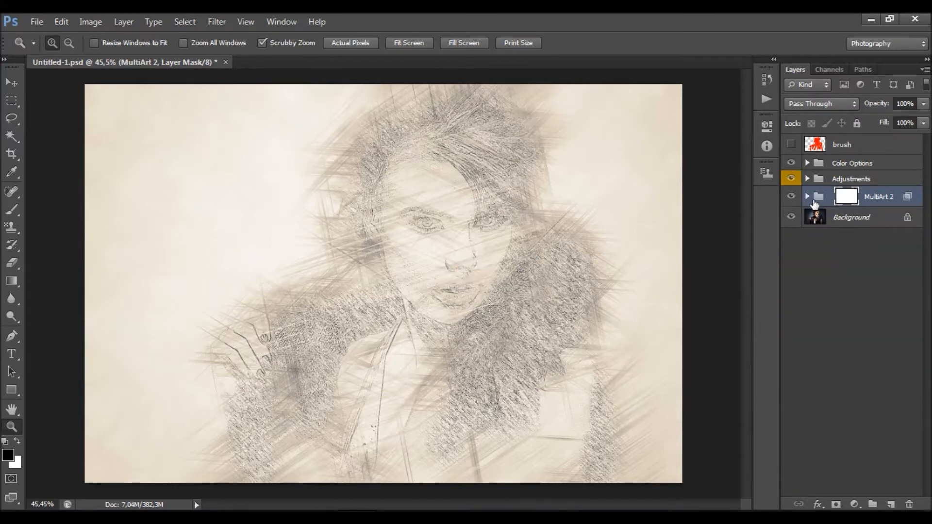
Compare the image with the MultiArt 2 and Color Options groups hidden and shown, and select the Adjustments group
{"action": "left_click", "coordinate": [791, 197]}
{"action": "left_click", "coordinate": [791, 196]}
{"action": "left_click", "coordinate": [791, 163]}
{"action": "left_click", "coordinate": [831, 165]}
{"action": "left_click", "coordinate": [834, 179]}
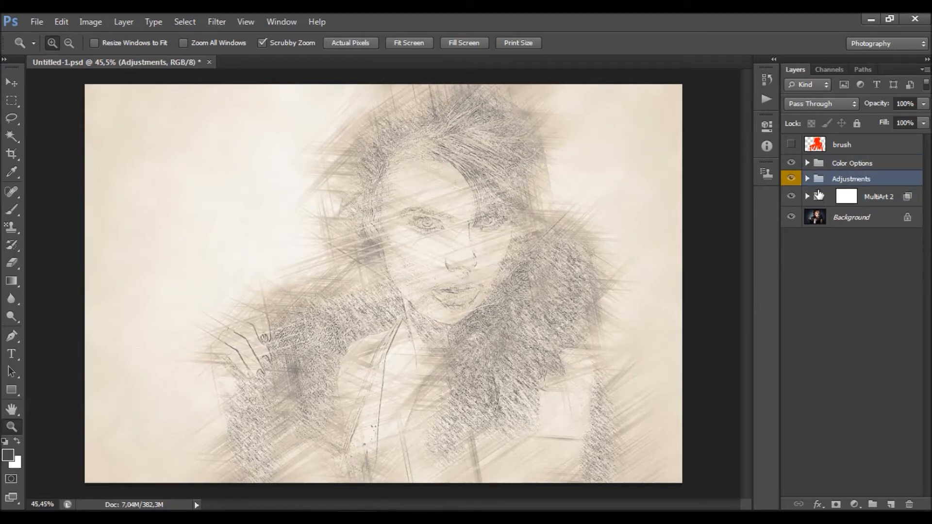
Hide the Add Sharpen layer in the Adjustments group to check its effect, and collapse the group
{"action": "left_click", "coordinate": [807, 178]}
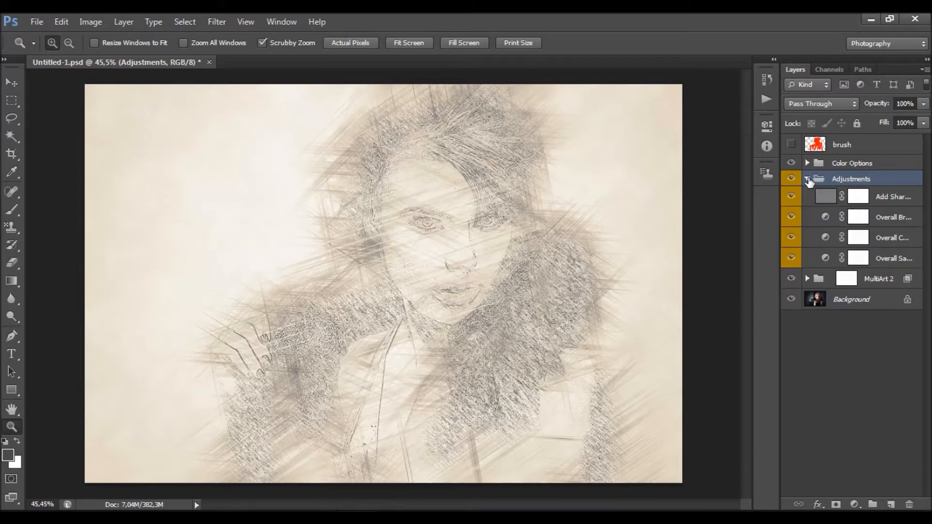
{"action": "left_click", "coordinate": [881, 197]}
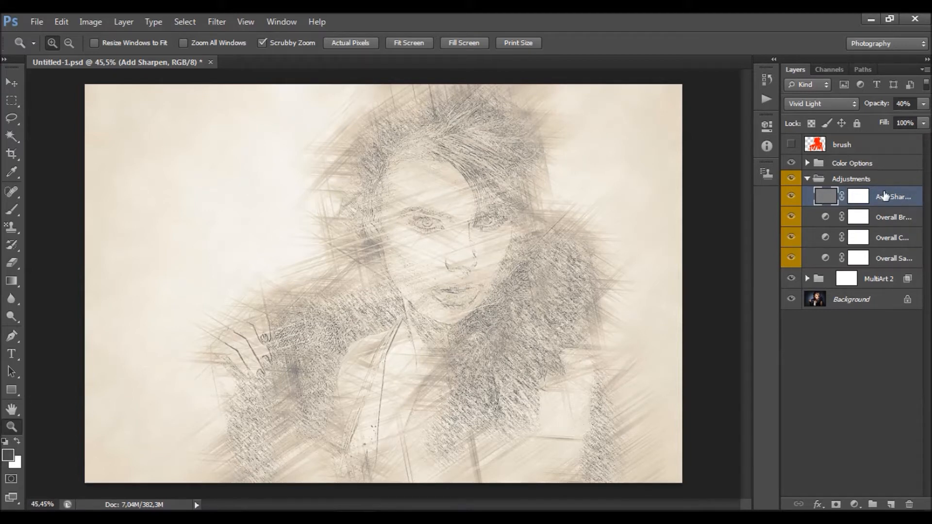
{"action": "left_click", "coordinate": [791, 197]}
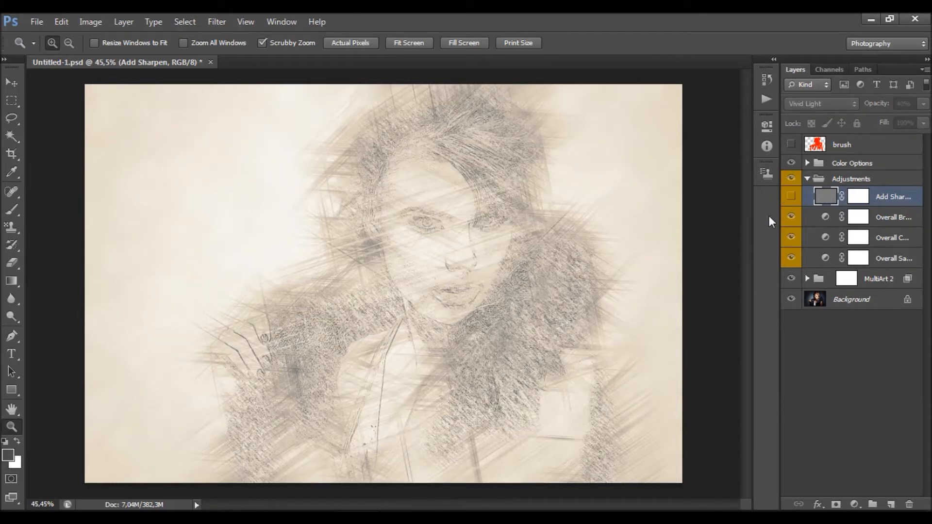
{"action": "left_click", "coordinate": [807, 179]}
Widen the layer list and expand the MultiArt 2 group to reach its pencil groups
{"action": "left_click_drag", "start_coordinate": [778, 194], "coordinate": [762, 194]}
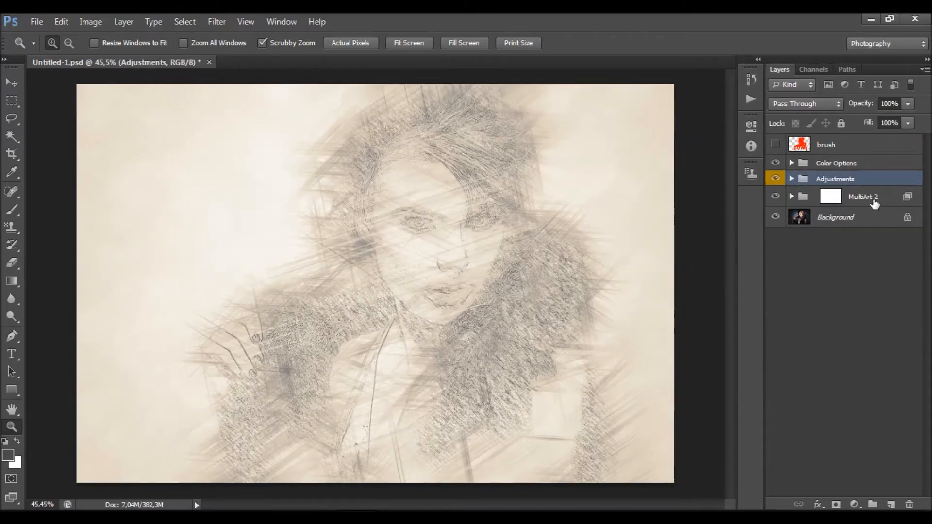
{"action": "left_click", "coordinate": [830, 197]}
{"action": "key", "text": "d"}
{"action": "left_click", "coordinate": [791, 196]}
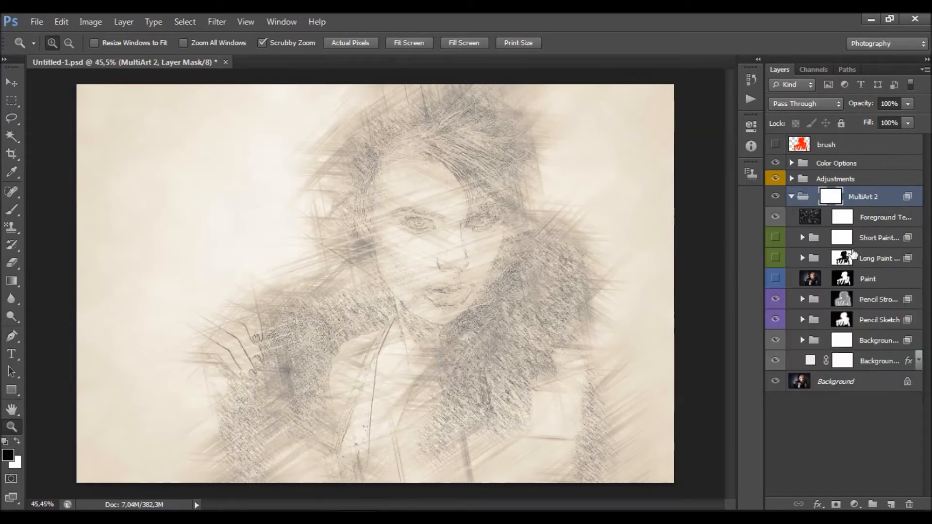
{"action": "left_click", "coordinate": [880, 325]}
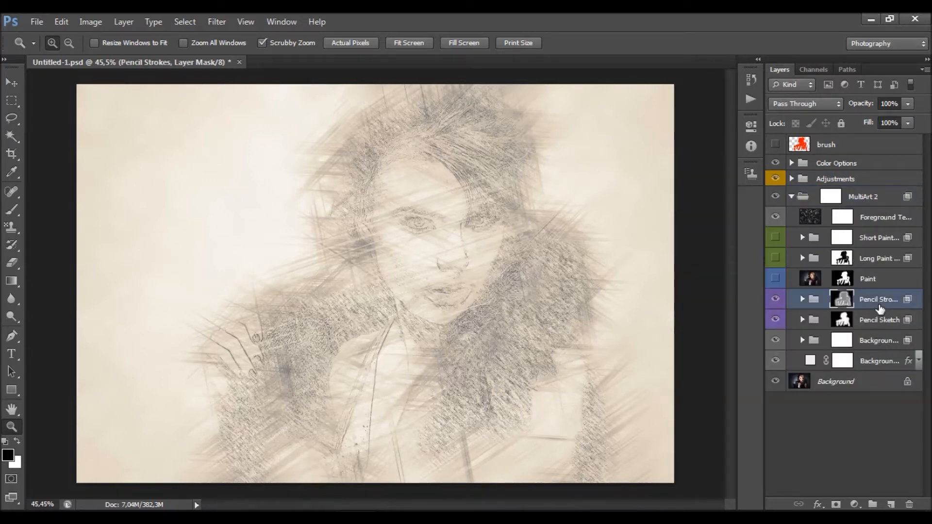
Check the Foreground Texture layer's effect by toggling its visibility, and set its opacity to 30%
{"action": "left_click", "coordinate": [872, 221]}
{"action": "left_click", "coordinate": [777, 219]}
{"action": "left_click", "coordinate": [776, 219]}
{"action": "left_click", "coordinate": [774, 219]}
{"action": "left_click", "coordinate": [774, 219]}
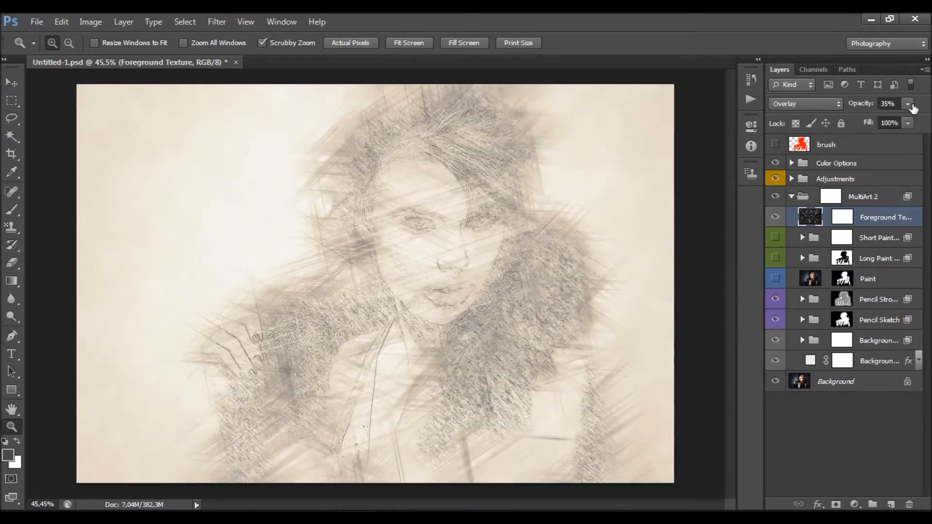
{"action": "left_click", "coordinate": [907, 104]}
{"action": "left_click_drag", "start_coordinate": [871, 121], "coordinate": [878, 118]}
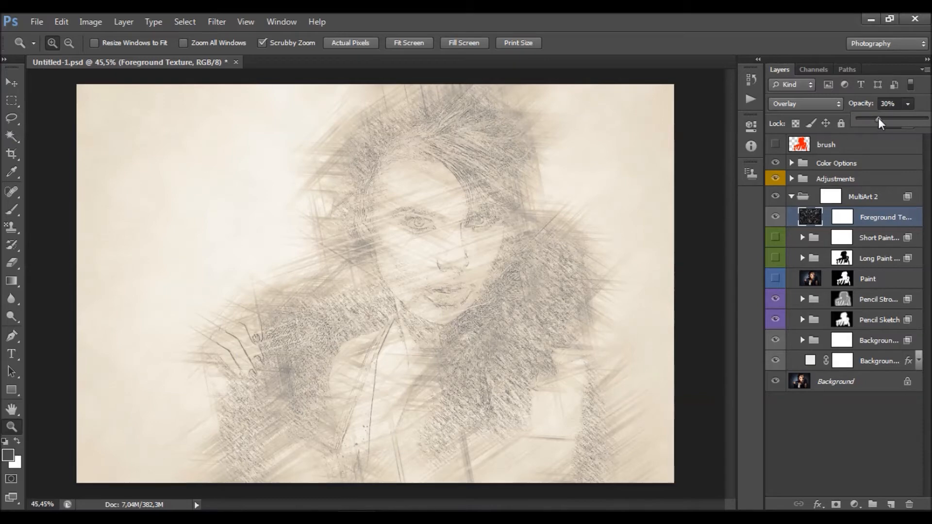
Widen the layer list further and toggle the Pencil Strokes and Pencil Sketch groups to compare their effects
{"action": "left_click", "coordinate": [876, 304]}
{"action": "left_click_drag", "start_coordinate": [763, 289], "coordinate": [740, 288]}
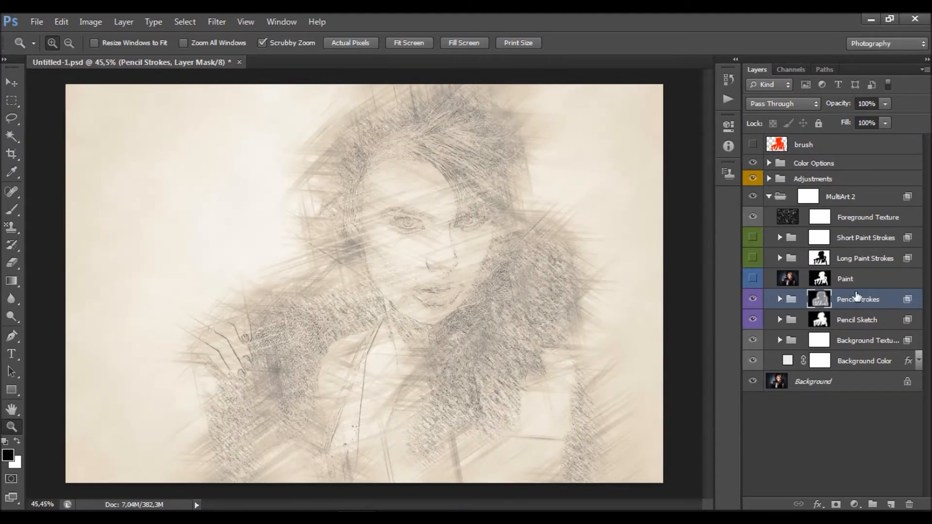
{"action": "left_click", "coordinate": [753, 300]}
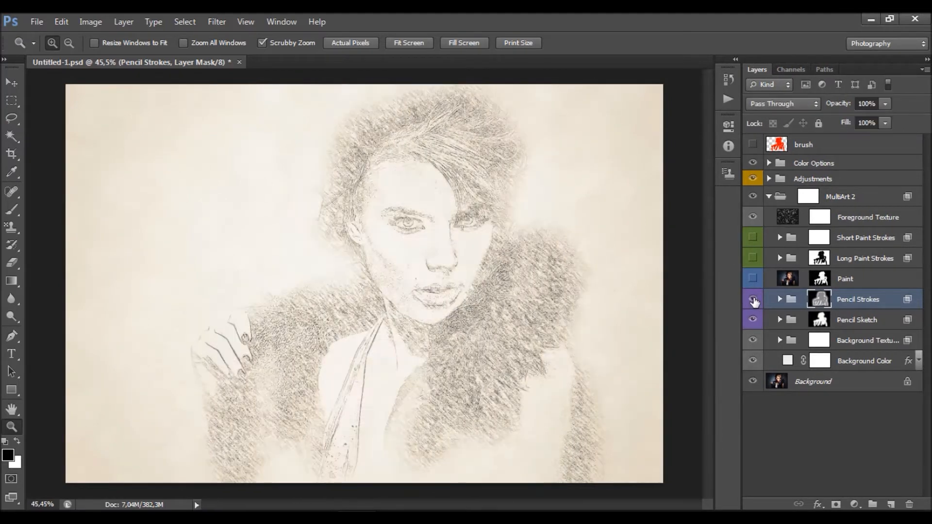
{"action": "left_click", "coordinate": [752, 301]}
{"action": "left_click", "coordinate": [752, 300]}
{"action": "left_click", "coordinate": [753, 319]}
{"action": "left_click", "coordinate": [753, 319]}
{"action": "left_click", "coordinate": [753, 300]}
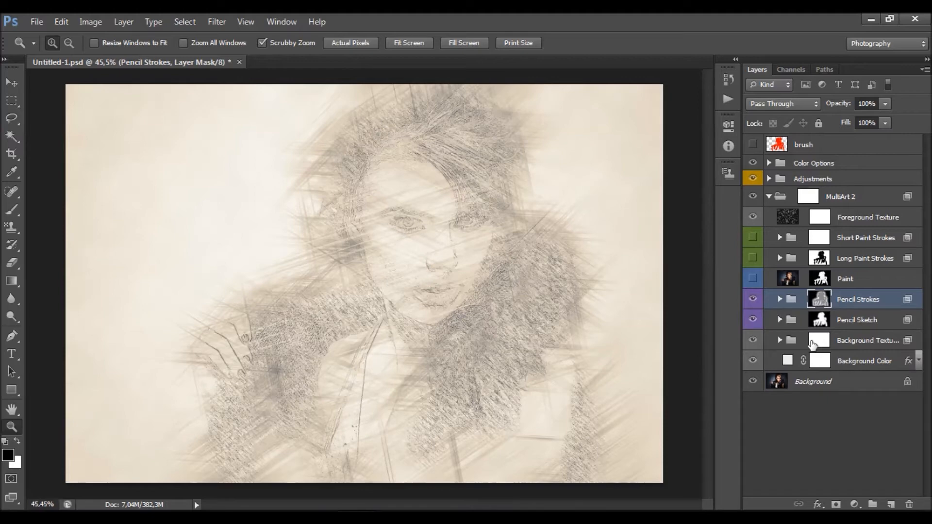
Preview the Increase Strokes Density layer inside the Pencil Strokes group, hide it again and collapse the group
{"action": "left_click", "coordinate": [780, 301]}
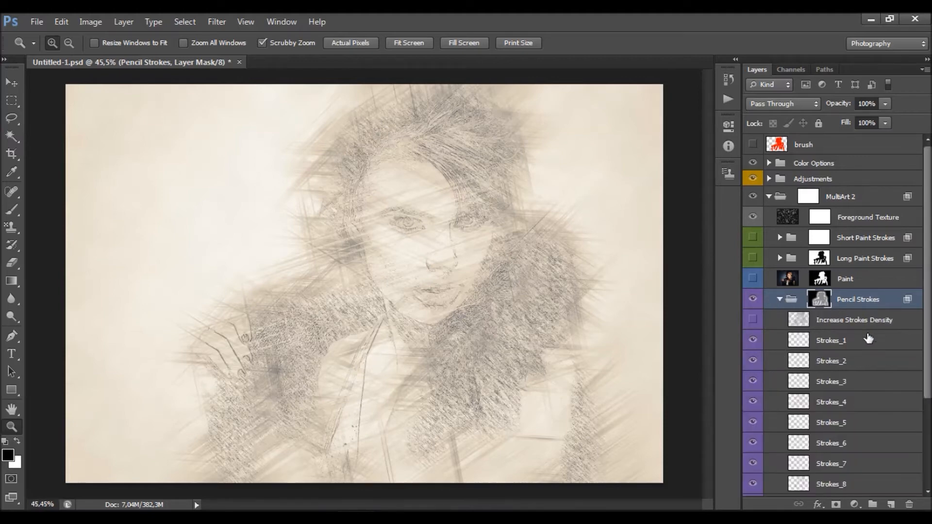
{"action": "scroll", "coordinate": [880, 318], "scroll_direction": "down", "scroll_amount": 4}
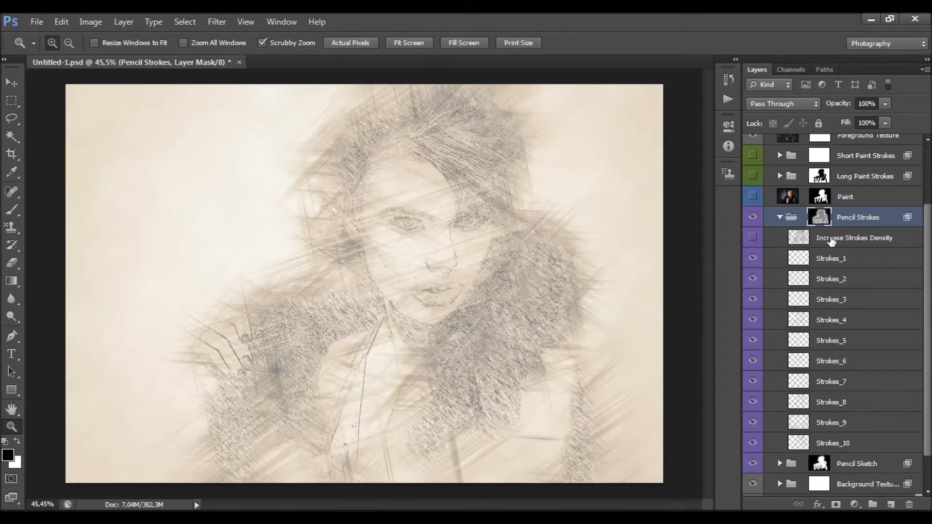
{"action": "left_click", "coordinate": [774, 238]}
{"action": "left_click", "coordinate": [753, 238]}
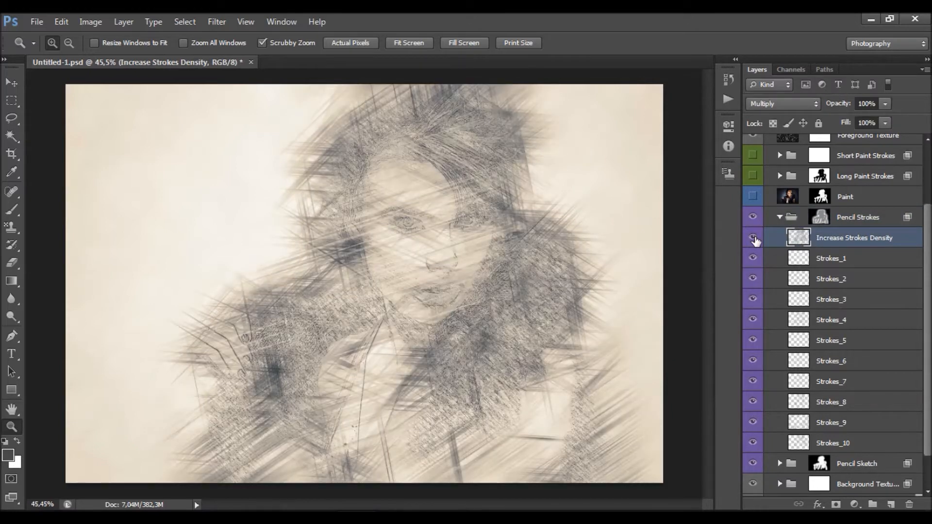
{"action": "left_click", "coordinate": [753, 238]}
{"action": "left_click", "coordinate": [870, 223]}
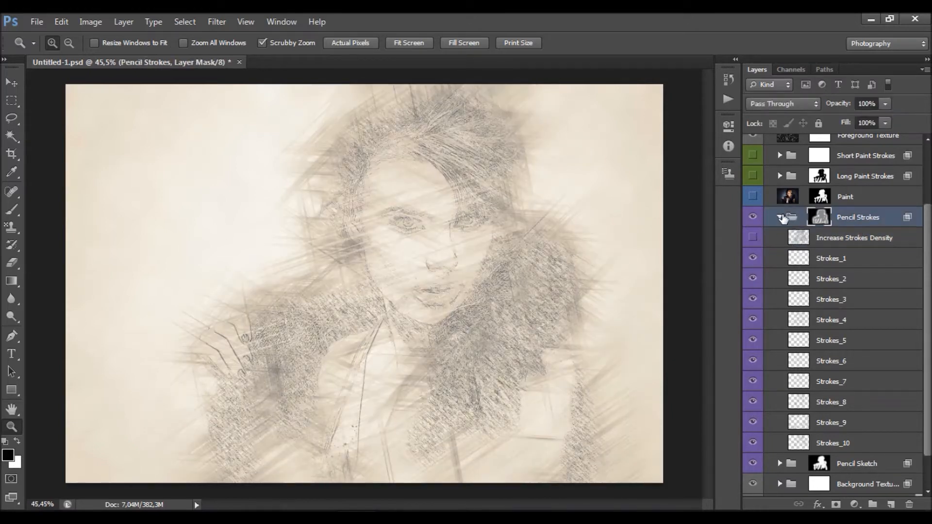
{"action": "left_click", "coordinate": [779, 217]}
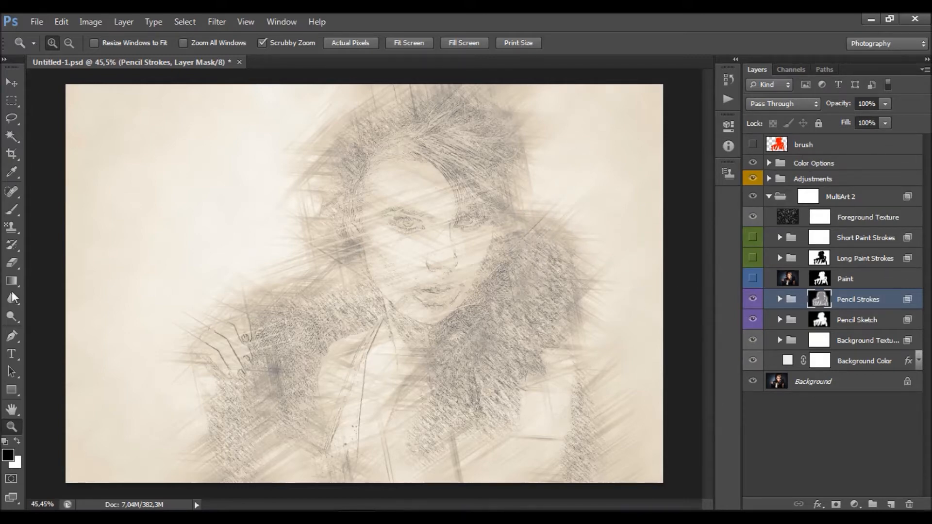
Try painting black on the Pencil Strokes mask around the hat with the Brush tool, and undo the stroke
{"action": "left_click", "coordinate": [11, 210]}
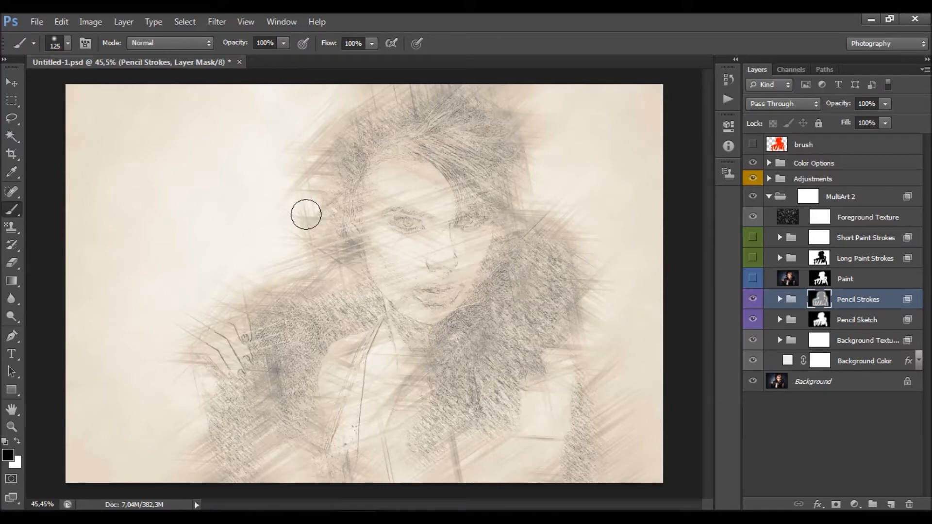
{"action": "mouse_move", "coordinate": [283, 212]}
{"action": "left_mouse_down"}
{"action": "mouse_move", "coordinate": [331, 187]}
{"action": "mouse_move", "coordinate": [336, 161]}
{"action": "mouse_move", "coordinate": [558, 87]}
{"action": "left_mouse_up"}
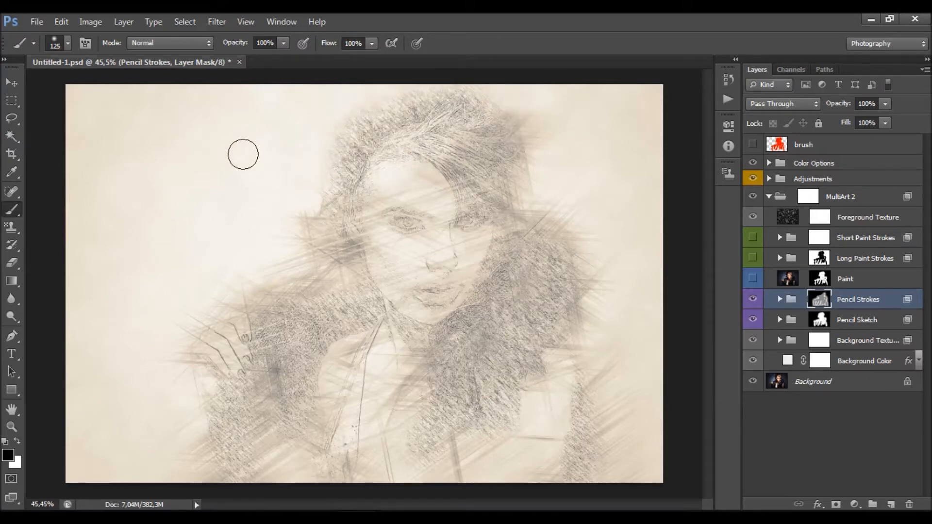
{"action": "key", "text": "ctrl+z"}
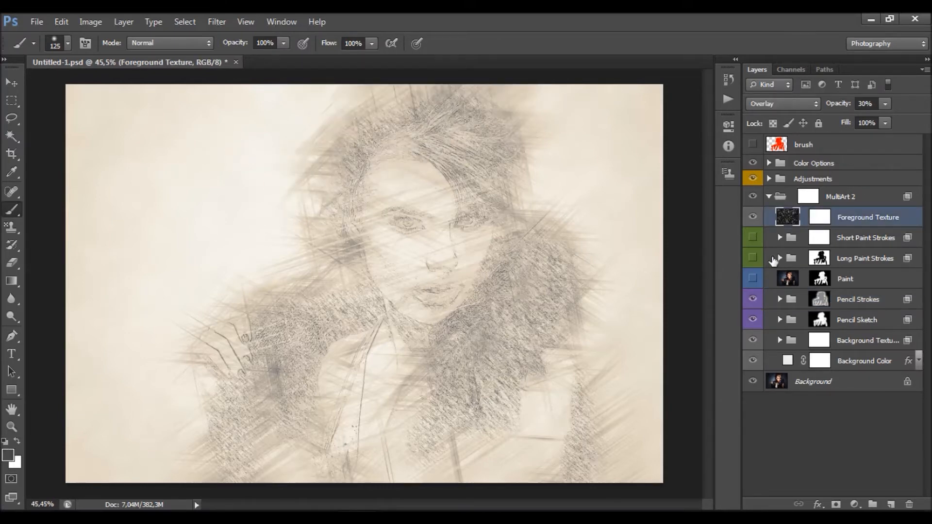
Paint black on the Pencil Strokes group's mask to hide the strokes over the woman's face, hair and jacket
{"action": "left_click", "coordinate": [819, 299]}
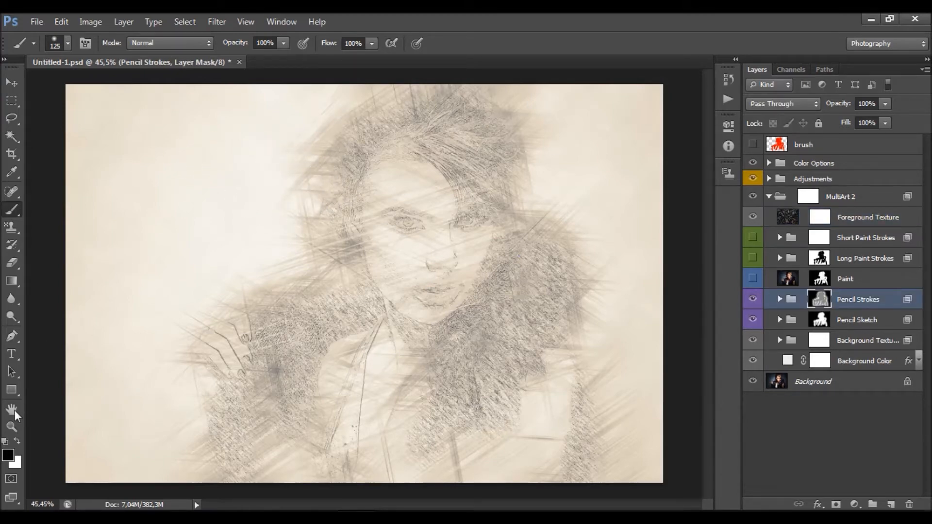
{"action": "left_click", "coordinate": [17, 441]}
{"action": "left_click", "coordinate": [820, 302], "text": "shift"}
{"action": "left_click", "coordinate": [821, 301], "text": "shift"}
{"action": "left_click", "coordinate": [17, 440]}
{"action": "mouse_move", "coordinate": [415, 269]}
{"action": "left_mouse_down"}
{"action": "mouse_move", "coordinate": [416, 205]}
{"action": "mouse_move", "coordinate": [397, 194]}
{"action": "mouse_move", "coordinate": [371, 243]}
{"action": "mouse_move", "coordinate": [424, 293]}
{"action": "mouse_move", "coordinate": [436, 324]}
{"action": "mouse_move", "coordinate": [452, 201]}
{"action": "mouse_move", "coordinate": [460, 261]}
{"action": "mouse_move", "coordinate": [432, 144]}
{"action": "left_mouse_up"}
{"action": "mouse_move", "coordinate": [412, 333]}
{"action": "left_mouse_down"}
{"action": "mouse_move", "coordinate": [414, 392]}
{"action": "mouse_move", "coordinate": [411, 324]}
{"action": "mouse_move", "coordinate": [391, 347]}
{"action": "mouse_move", "coordinate": [340, 365]}
{"action": "mouse_move", "coordinate": [302, 352]}
{"action": "mouse_move", "coordinate": [365, 308]}
{"action": "mouse_move", "coordinate": [285, 368]}
{"action": "mouse_move", "coordinate": [246, 363]}
{"action": "mouse_move", "coordinate": [226, 339]}
{"action": "mouse_move", "coordinate": [236, 393]}
{"action": "left_mouse_up"}
{"action": "mouse_move", "coordinate": [215, 366]}
{"action": "left_mouse_down"}
{"action": "mouse_move", "coordinate": [246, 437]}
{"action": "mouse_move", "coordinate": [262, 423]}
{"action": "mouse_move", "coordinate": [272, 370]}
{"action": "mouse_move", "coordinate": [280, 402]}
{"action": "mouse_move", "coordinate": [296, 400]}
{"action": "mouse_move", "coordinate": [288, 442]}
{"action": "mouse_move", "coordinate": [372, 375]}
{"action": "mouse_move", "coordinate": [397, 381]}
{"action": "mouse_move", "coordinate": [425, 369]}
{"action": "mouse_move", "coordinate": [442, 394]}
{"action": "mouse_move", "coordinate": [414, 445]}
{"action": "mouse_move", "coordinate": [286, 444]}
{"action": "mouse_move", "coordinate": [317, 427]}
{"action": "mouse_move", "coordinate": [465, 429]}
{"action": "mouse_move", "coordinate": [446, 475]}
{"action": "mouse_move", "coordinate": [494, 454]}
{"action": "mouse_move", "coordinate": [516, 489]}
{"action": "mouse_move", "coordinate": [507, 447]}
{"action": "mouse_move", "coordinate": [539, 388]}
{"action": "mouse_move", "coordinate": [528, 374]}
{"action": "mouse_move", "coordinate": [448, 430]}
{"action": "mouse_move", "coordinate": [446, 344]}
{"action": "mouse_move", "coordinate": [411, 379]}
{"action": "mouse_move", "coordinate": [427, 349]}
{"action": "mouse_move", "coordinate": [523, 289]}
{"action": "mouse_move", "coordinate": [527, 268]}
{"action": "mouse_move", "coordinate": [470, 226]}
{"action": "mouse_move", "coordinate": [485, 227]}
{"action": "mouse_move", "coordinate": [466, 188]}
{"action": "mouse_move", "coordinate": [468, 144]}
{"action": "mouse_move", "coordinate": [476, 293]}
{"action": "mouse_move", "coordinate": [482, 217]}
{"action": "mouse_move", "coordinate": [514, 249]}
{"action": "mouse_move", "coordinate": [544, 246]}
{"action": "mouse_move", "coordinate": [519, 251]}
{"action": "mouse_move", "coordinate": [502, 337]}
{"action": "mouse_move", "coordinate": [553, 256]}
{"action": "mouse_move", "coordinate": [531, 419]}
{"action": "mouse_move", "coordinate": [561, 415]}
{"action": "mouse_move", "coordinate": [569, 466]}
{"action": "mouse_move", "coordinate": [550, 498]}
{"action": "mouse_move", "coordinate": [553, 438]}
{"action": "mouse_move", "coordinate": [516, 436]}
{"action": "mouse_move", "coordinate": [567, 442]}
{"action": "left_mouse_up"}
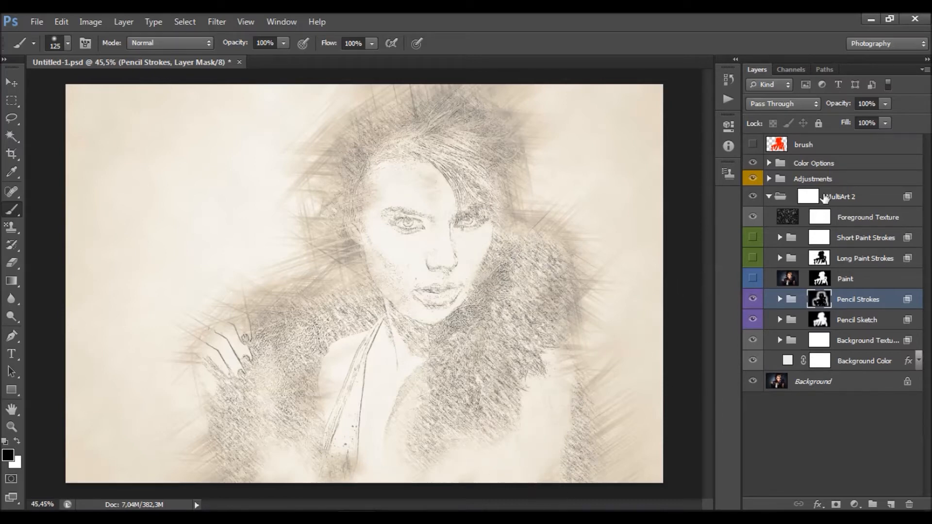
Expand the Pencil Strokes group, look through the Strokes_1 to Strokes_5 layers inside it and collapse the group
{"action": "left_click", "coordinate": [779, 299]}
{"action": "scroll", "coordinate": [855, 319], "scroll_direction": "down", "scroll_amount": 2}
{"action": "left_click", "coordinate": [847, 306]}
{"action": "left_click", "coordinate": [843, 321]}
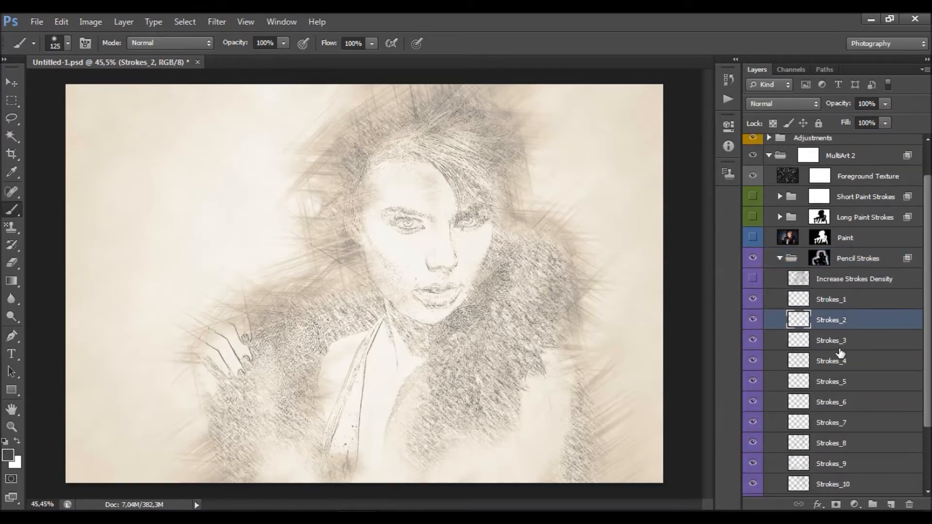
{"action": "left_click", "coordinate": [840, 350]}
{"action": "left_click", "coordinate": [831, 365]}
{"action": "left_click", "coordinate": [831, 382]}
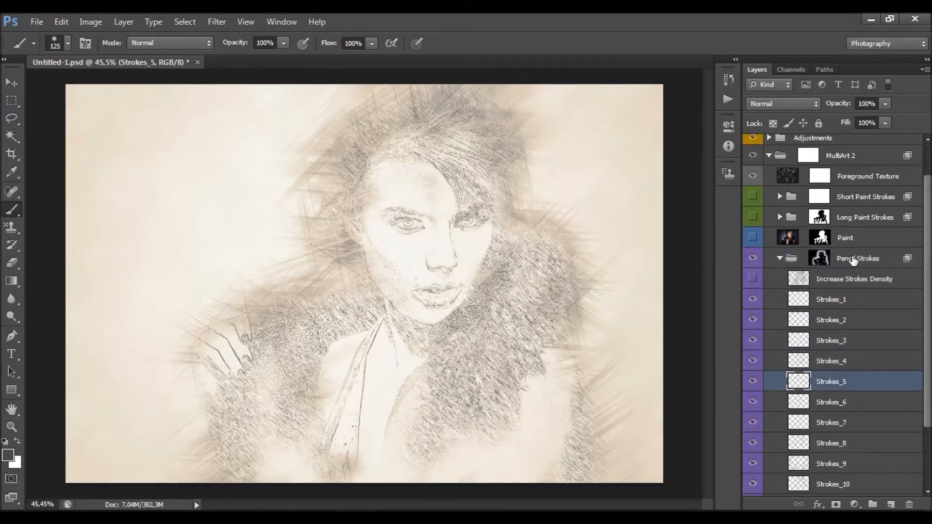
{"action": "left_click", "coordinate": [850, 259]}
{"action": "left_click", "coordinate": [780, 258]}
Lower the Pencil Strokes group's opacity to about 56%, toggling the group's visibility to compare the effect
{"action": "left_click", "coordinate": [755, 299]}
{"action": "left_click", "coordinate": [756, 300]}
{"action": "left_click", "coordinate": [884, 105]}
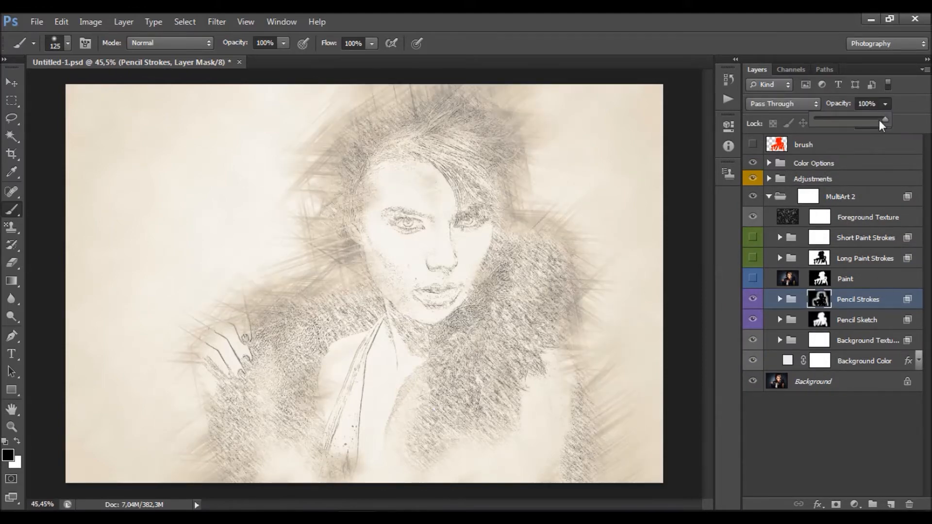
{"action": "mouse_move", "coordinate": [839, 121]}
{"action": "left_mouse_down"}
{"action": "mouse_move", "coordinate": [805, 118]}
{"action": "mouse_move", "coordinate": [873, 121]}
{"action": "mouse_move", "coordinate": [835, 120]}
{"action": "left_mouse_up"}
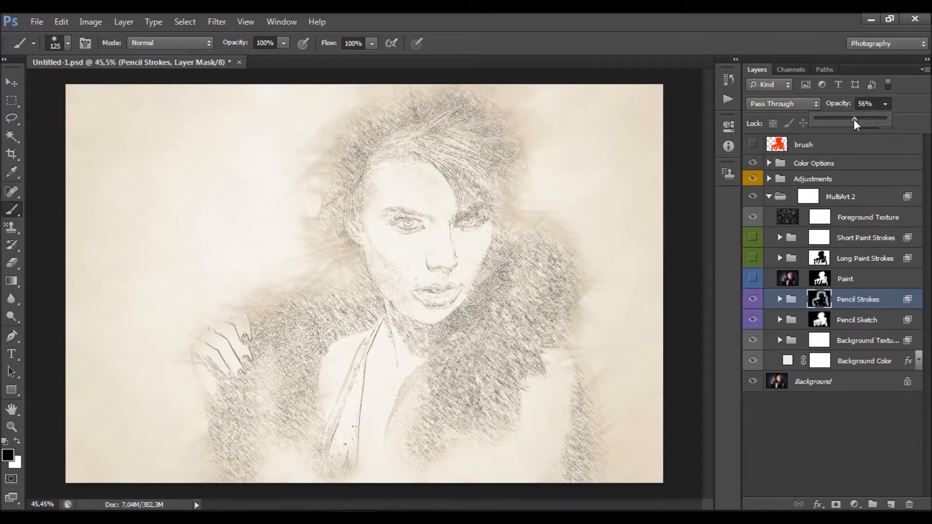
{"action": "left_click", "coordinate": [753, 299]}
{"action": "left_click", "coordinate": [754, 299]}
Expand the Pencil Sketch group and toggle its Shading and Detailed Sketch layers to examine what each contributes
{"action": "left_click", "coordinate": [825, 320]}
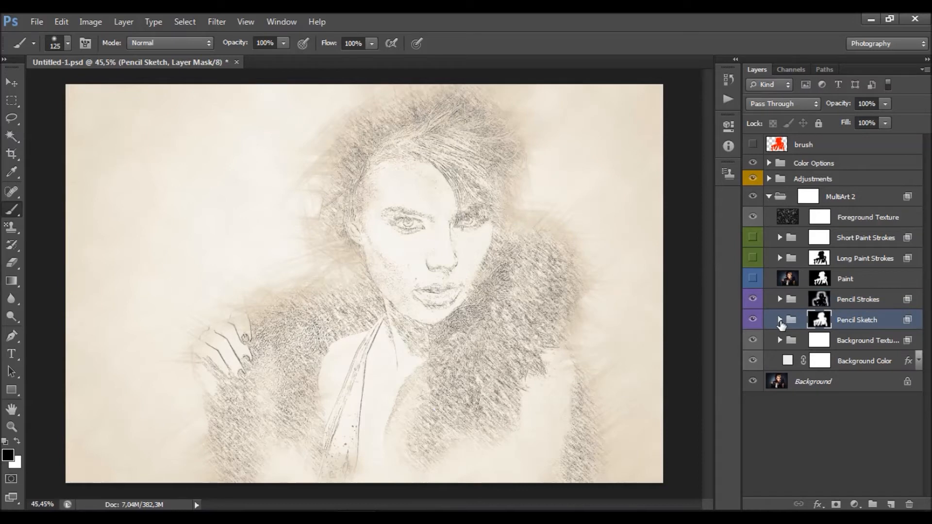
{"action": "left_click", "coordinate": [779, 320]}
{"action": "scroll", "coordinate": [855, 295], "scroll_direction": "down", "scroll_amount": 5}
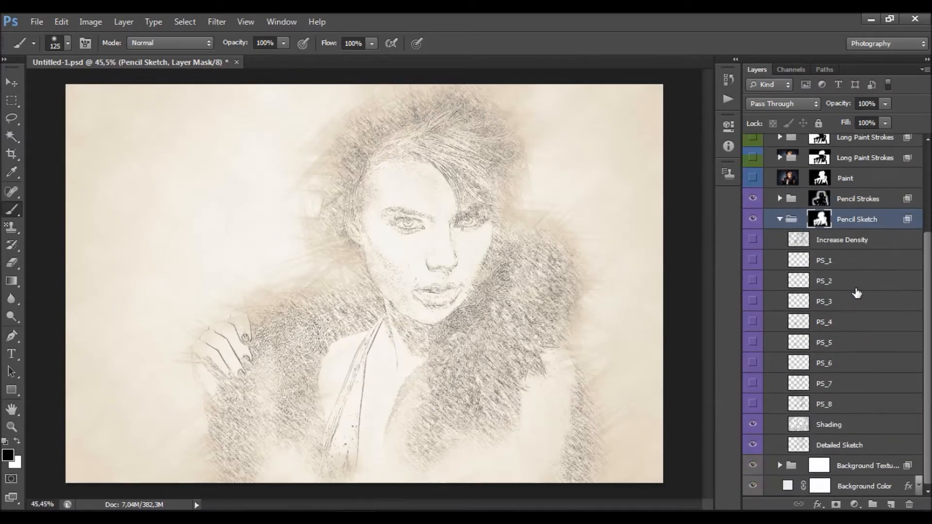
{"action": "left_click", "coordinate": [845, 427]}
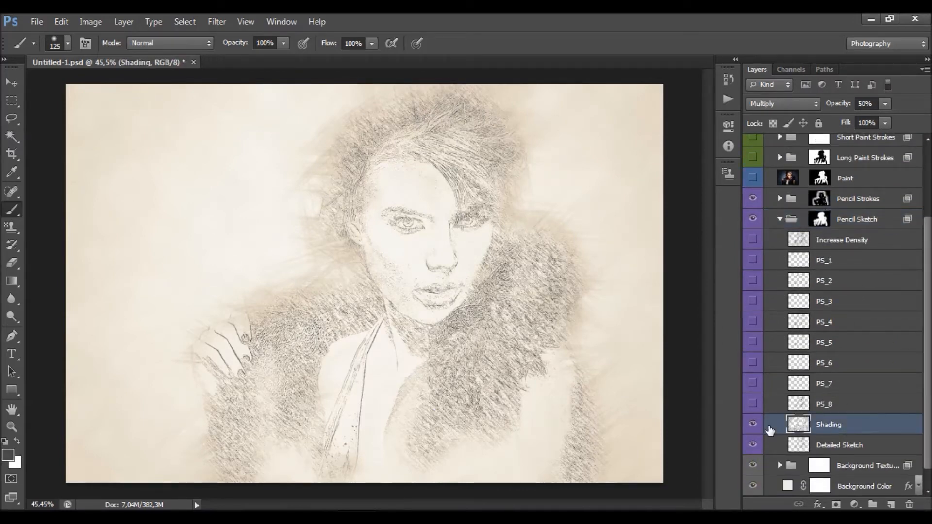
{"action": "left_click", "coordinate": [752, 424]}
{"action": "left_click", "coordinate": [752, 444]}
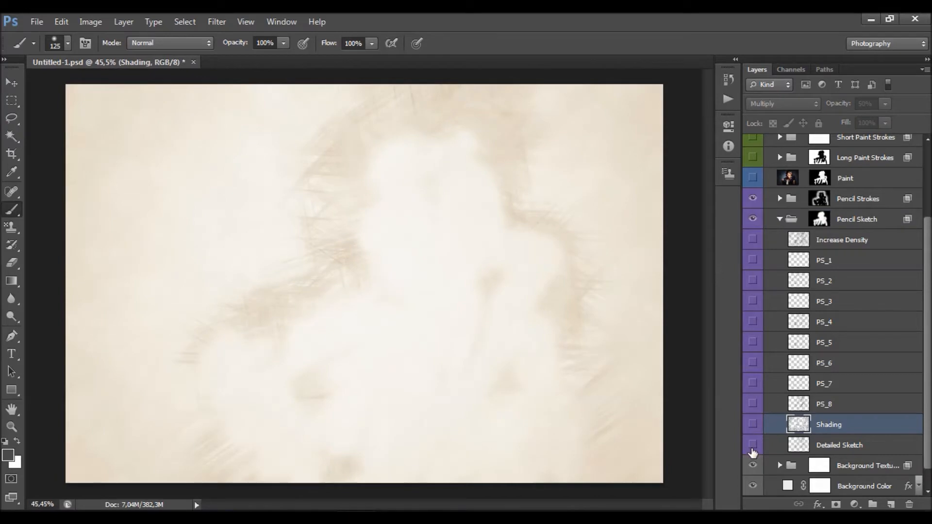
{"action": "left_click", "coordinate": [752, 445]}
{"action": "left_click", "coordinate": [756, 426]}
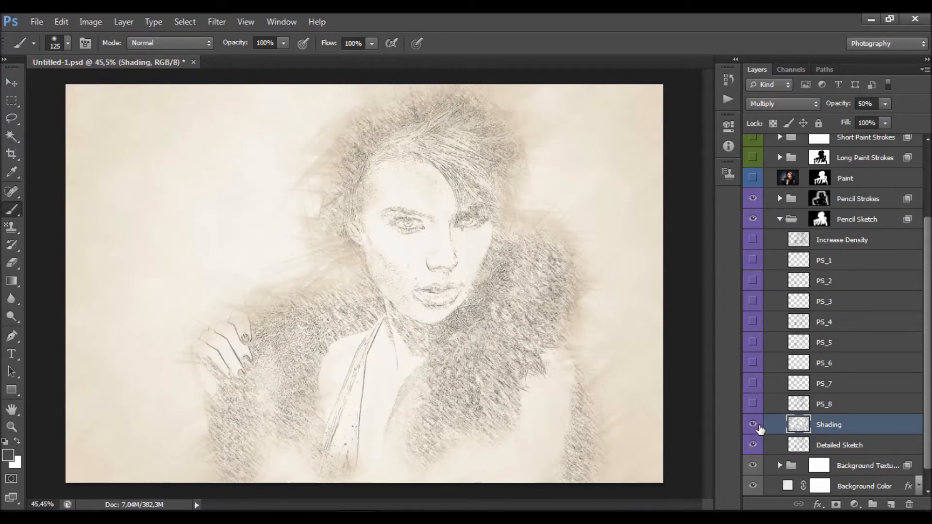
{"action": "left_click", "coordinate": [915, 442]}
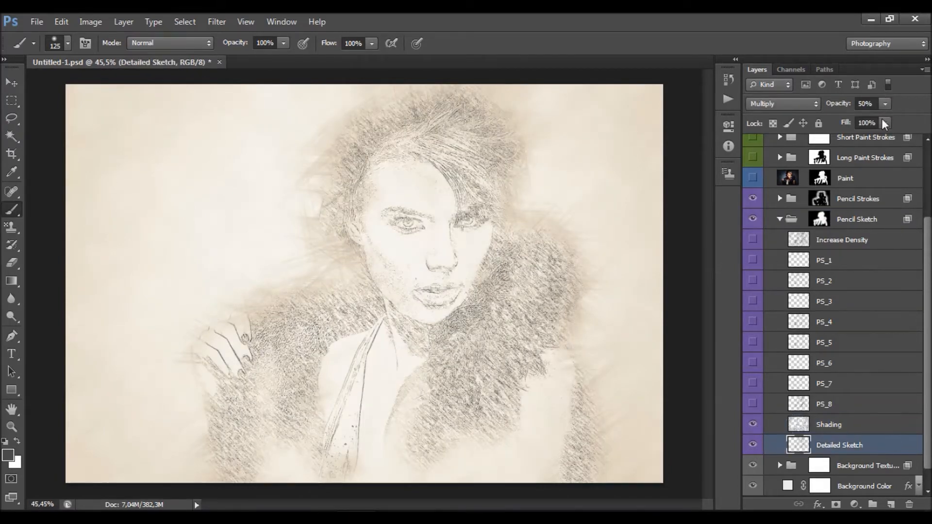
Preview the PS_1, PS_2, PS_7 and PS_8 layers in the Pencil Sketch group and hide them again
{"action": "left_click", "coordinate": [753, 261]}
{"action": "left_click", "coordinate": [753, 281]}
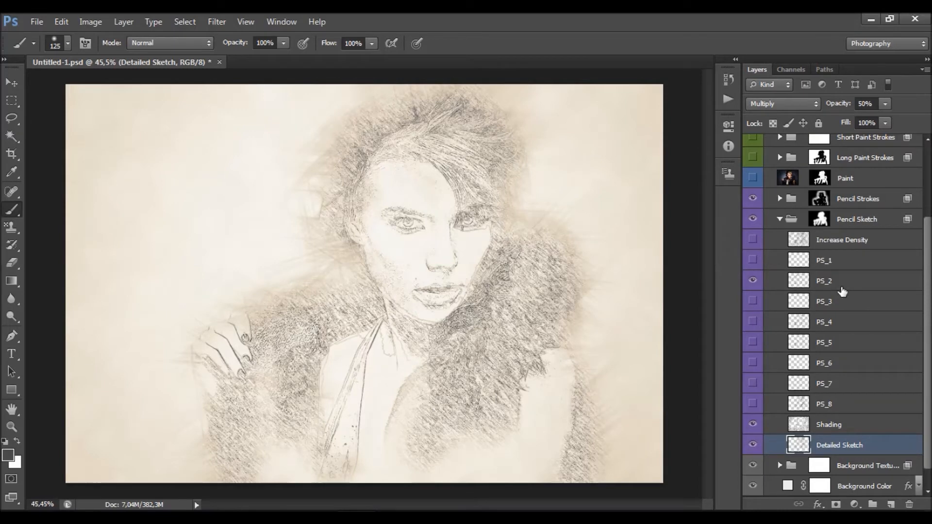
{"action": "left_click", "coordinate": [825, 281]}
{"action": "left_click", "coordinate": [753, 280]}
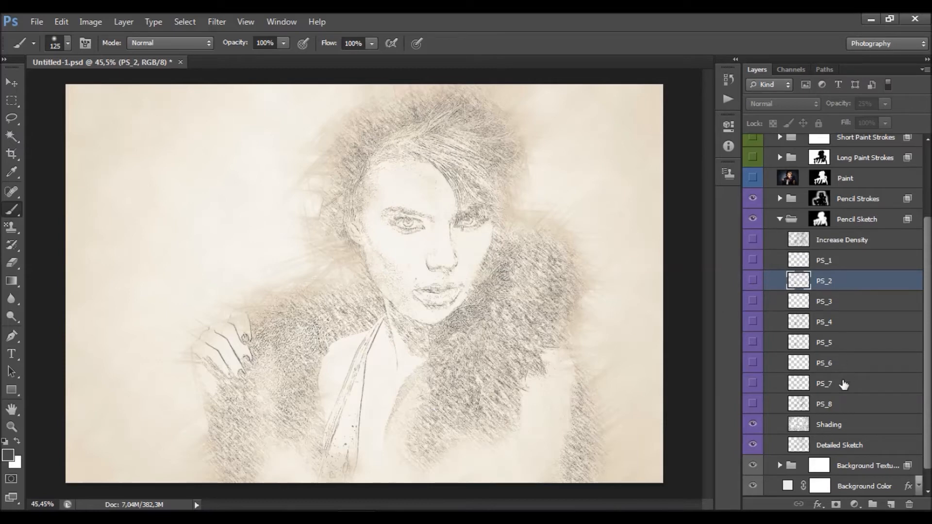
{"action": "left_click", "coordinate": [752, 384]}
{"action": "left_click", "coordinate": [752, 384]}
{"action": "left_click", "coordinate": [752, 403]}
{"action": "left_click", "coordinate": [753, 404]}
{"action": "left_click", "coordinate": [753, 404]}
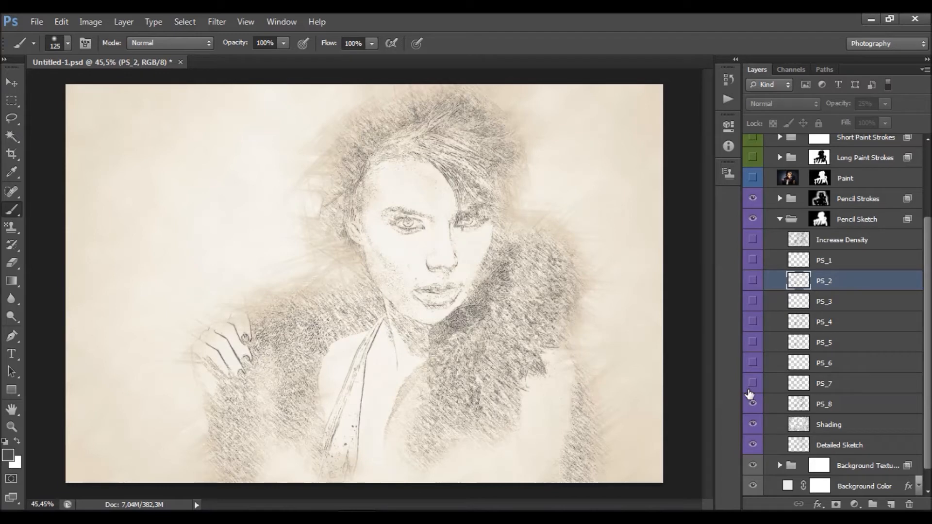
{"action": "left_click", "coordinate": [754, 404]}
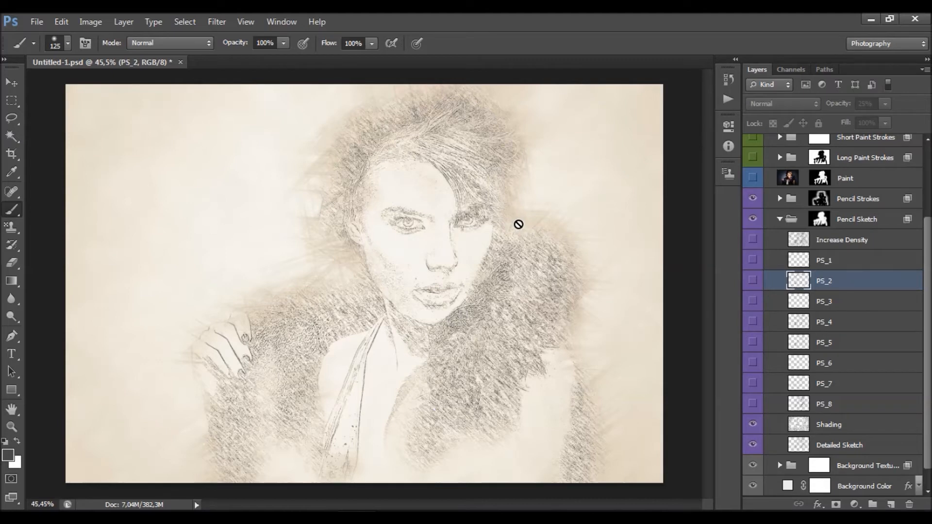
Preview the Increase Density layer in the Pencil Sketch group and hide it again
{"action": "left_click", "coordinate": [847, 244]}
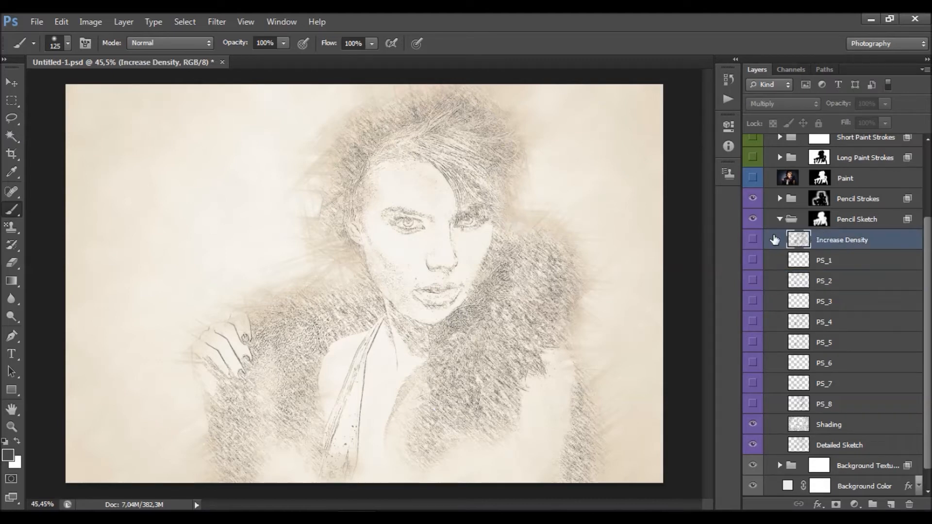
{"action": "left_click", "coordinate": [752, 240]}
{"action": "left_click", "coordinate": [752, 239]}
Adjust the opacity of the Shading layer in the Pencil Sketch group, trying it as low as 26%
{"action": "left_click", "coordinate": [873, 431]}
{"action": "left_click", "coordinate": [883, 105]}
{"action": "left_click_drag", "start_coordinate": [869, 122], "coordinate": [869, 124]}
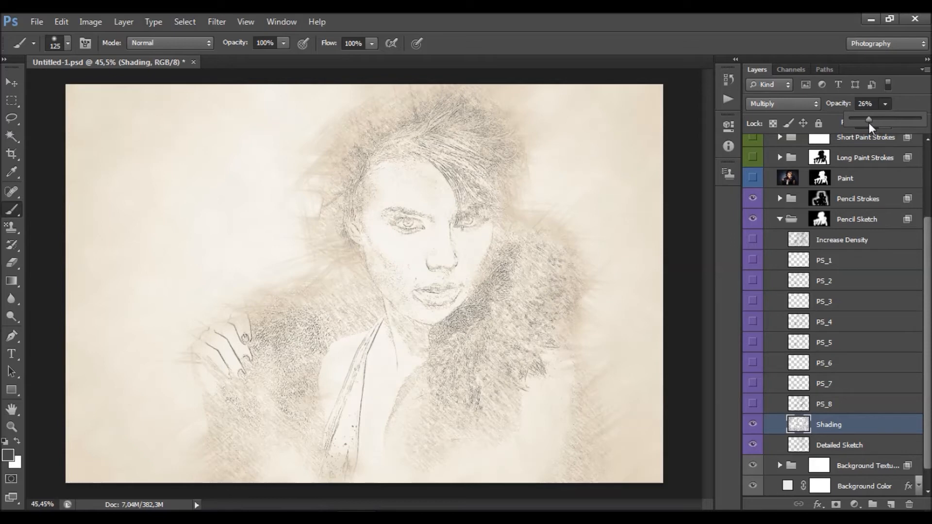
{"action": "mouse_move", "coordinate": [814, 143]}
{"action": "left_mouse_down"}
{"action": "mouse_move", "coordinate": [931, 143]}
{"action": "mouse_move", "coordinate": [838, 165]}
{"action": "mouse_move", "coordinate": [877, 168]}
{"action": "left_mouse_up"}
Set the Detailed Sketch layer's opacity to 47% and collapse the Pencil Sketch group
{"action": "left_click", "coordinate": [845, 444]}
{"action": "left_click", "coordinate": [885, 104]}
{"action": "mouse_move", "coordinate": [861, 119]}
{"action": "left_mouse_down"}
{"action": "mouse_move", "coordinate": [920, 120]}
{"action": "mouse_move", "coordinate": [874, 129]}
{"action": "left_mouse_up"}
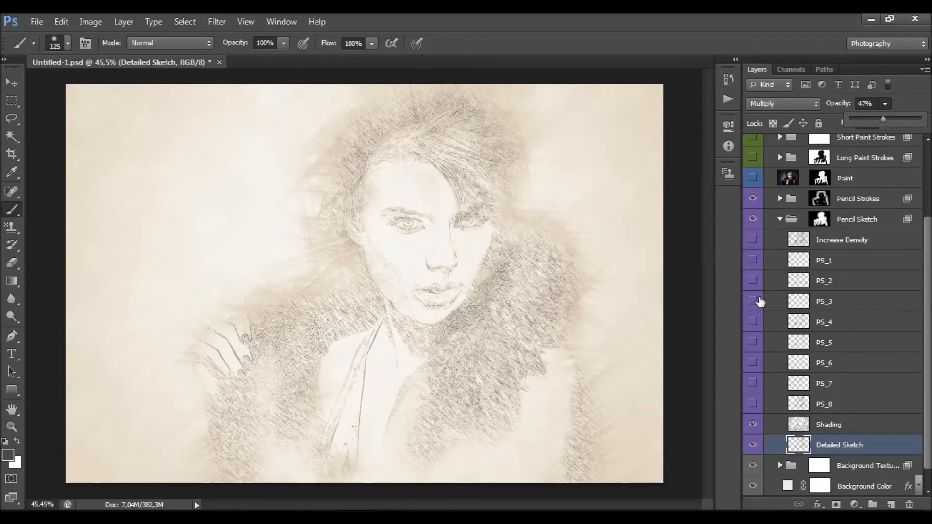
{"action": "left_click", "coordinate": [863, 224]}
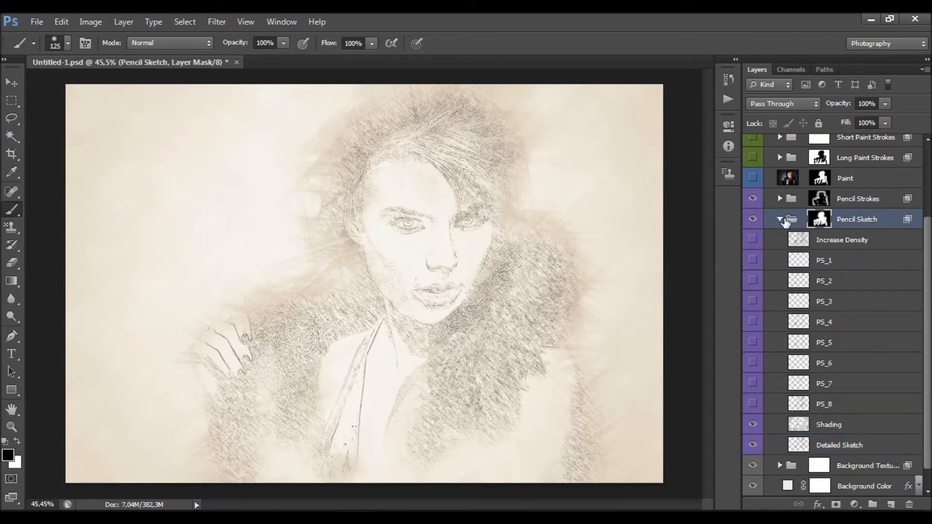
{"action": "left_click", "coordinate": [780, 220]}
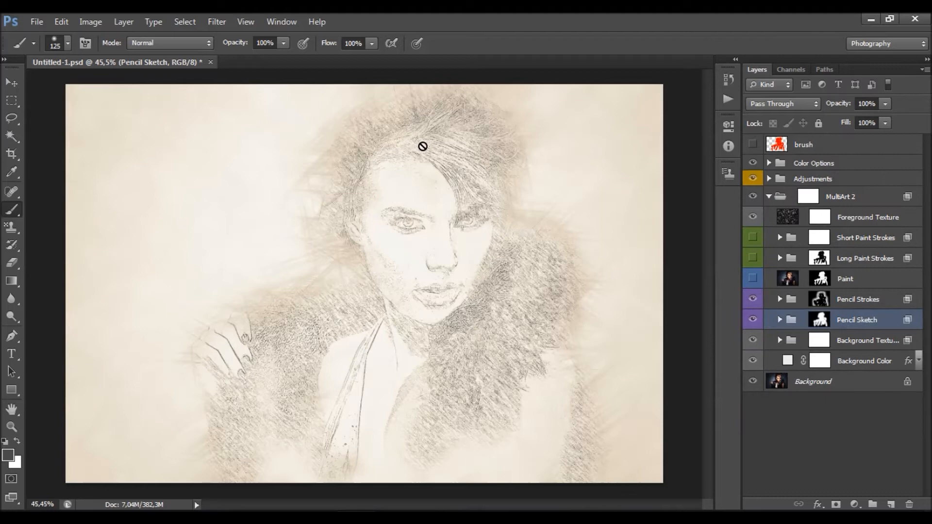
Try painting white with a 236 px brush on the Pencil Sketch group's mask over the empty background left of the woman
{"action": "left_click", "coordinate": [822, 321]}
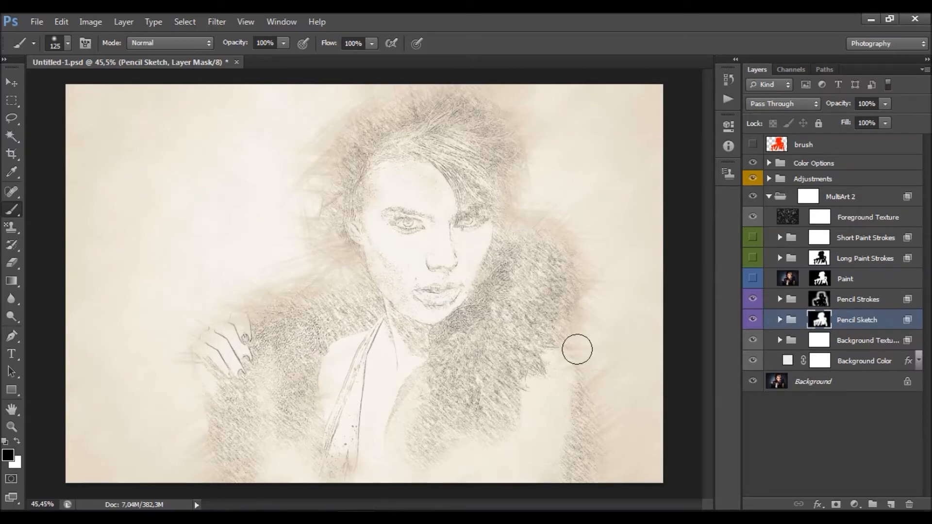
{"action": "left_click", "coordinate": [755, 145]}
{"action": "left_click", "coordinate": [756, 145]}
{"action": "left_click", "coordinate": [18, 440]}
{"action": "right_click", "coordinate": [222, 357]}
{"action": "left_click", "coordinate": [339, 358]}
{"action": "mouse_move", "coordinate": [291, 236]}
{"action": "left_mouse_down"}
{"action": "mouse_move", "coordinate": [243, 275]}
{"action": "mouse_move", "coordinate": [191, 260]}
{"action": "left_mouse_up"}
{"action": "mouse_move", "coordinate": [175, 147]}
{"action": "left_mouse_down"}
{"action": "mouse_move", "coordinate": [141, 225]}
{"action": "mouse_move", "coordinate": [148, 201]}
{"action": "left_mouse_up"}
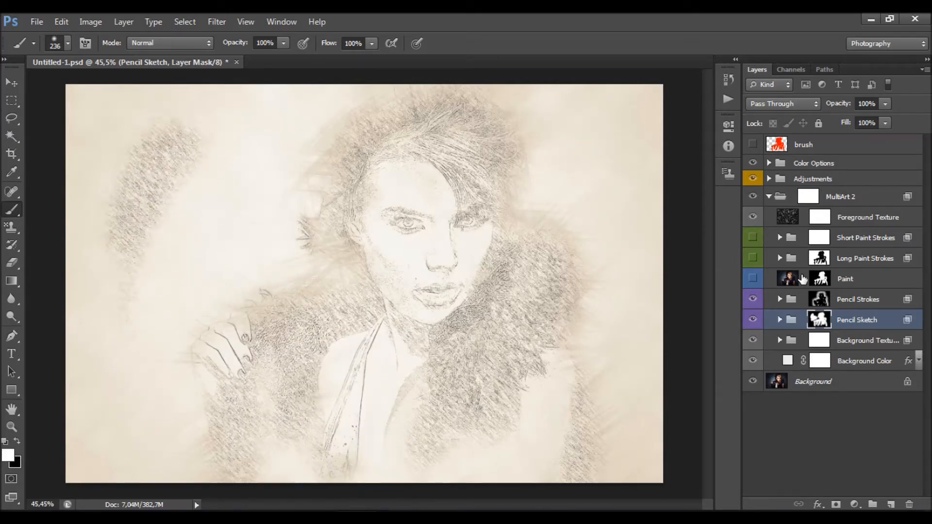
{"action": "mouse_move", "coordinate": [180, 159]}
{"action": "left_mouse_down"}
{"action": "mouse_move", "coordinate": [142, 168]}
{"action": "mouse_move", "coordinate": [96, 135]}
{"action": "mouse_move", "coordinate": [82, 99]}
{"action": "mouse_move", "coordinate": [153, 116]}
{"action": "mouse_move", "coordinate": [110, 123]}
{"action": "mouse_move", "coordinate": [122, 158]}
{"action": "mouse_move", "coordinate": [139, 169]}
{"action": "mouse_move", "coordinate": [133, 180]}
{"action": "mouse_move", "coordinate": [115, 126]}
{"action": "mouse_move", "coordinate": [131, 200]}
{"action": "mouse_move", "coordinate": [156, 207]}
{"action": "mouse_move", "coordinate": [136, 221]}
{"action": "mouse_move", "coordinate": [168, 289]}
{"action": "mouse_move", "coordinate": [158, 315]}
{"action": "mouse_move", "coordinate": [139, 246]}
{"action": "mouse_move", "coordinate": [68, 158]}
{"action": "left_mouse_up"}
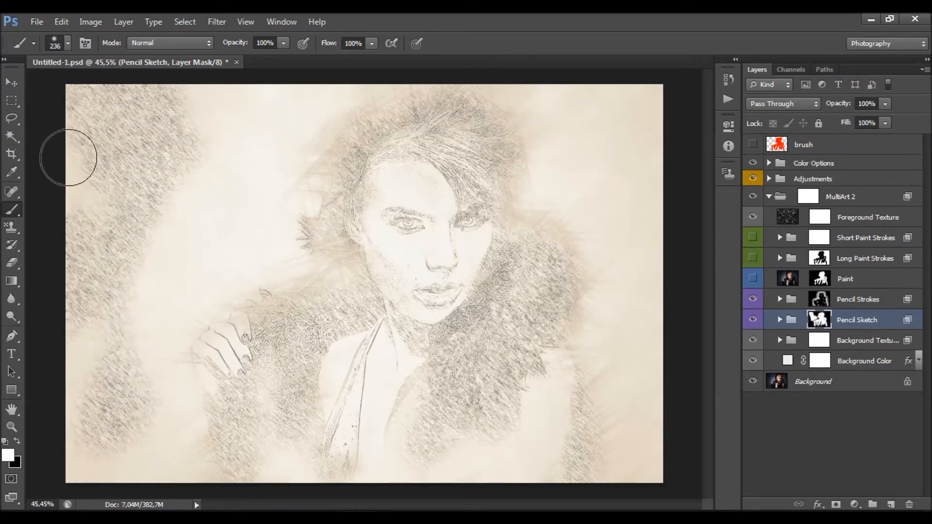
Undo the white brush strokes on the Pencil Sketch group's mask
{"action": "key", "text": "ctrl+alt+z"}
{"action": "key", "text": "ctrl+alt+z"}
{"action": "key", "text": "ctrl+alt+z"}
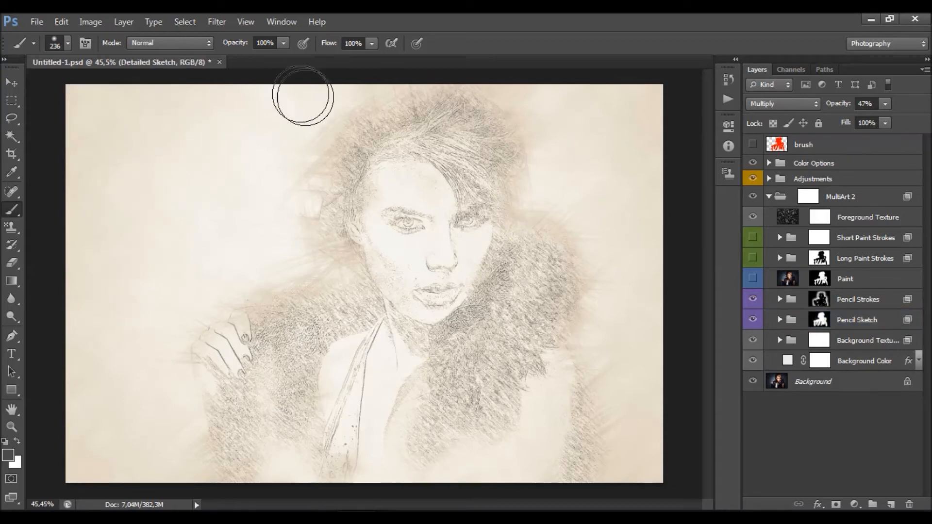
Select the Pencil Sketch group's mask, then show and hide the brush layer to compare the brushed area with the sketch
{"action": "left_click", "coordinate": [820, 321]}
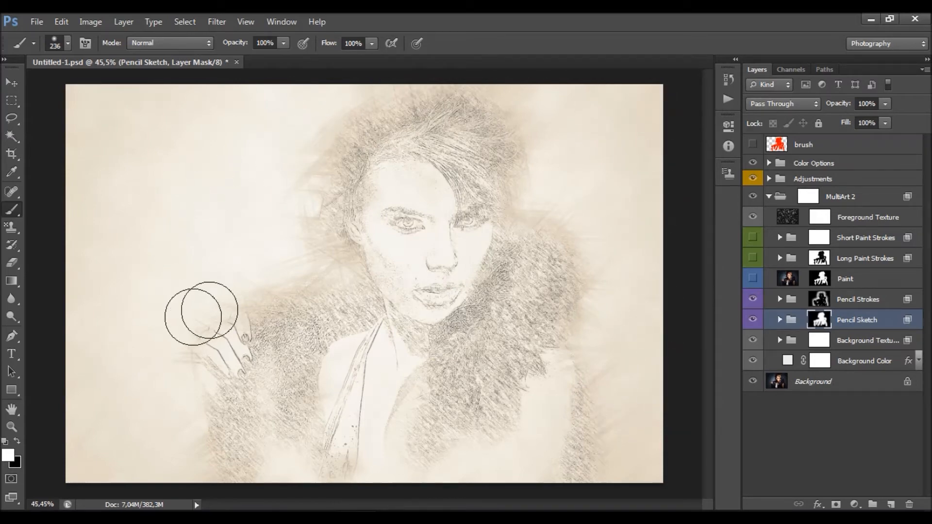
{"action": "left_click", "coordinate": [751, 145]}
{"action": "left_click", "coordinate": [752, 144]}
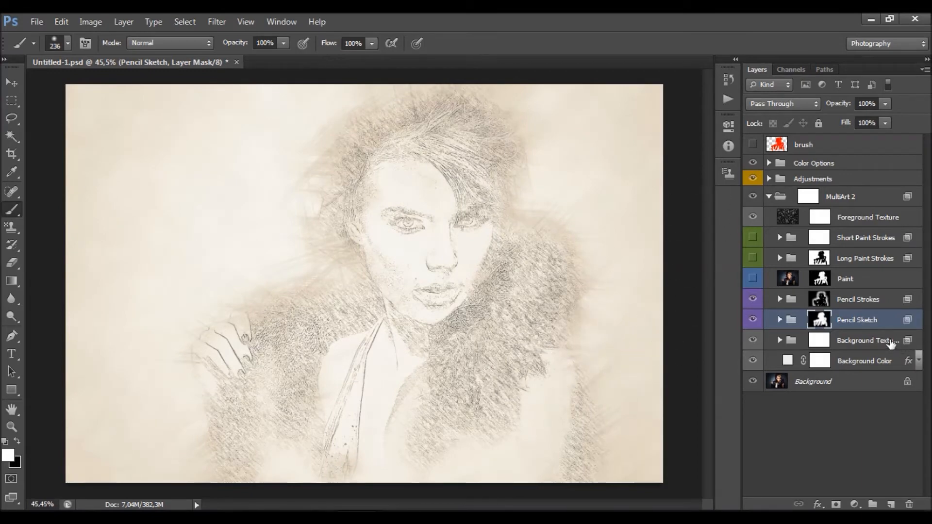
Expand the Background Textures group and preview the BT_3 and BT_1 textures, hiding each again
{"action": "left_click", "coordinate": [891, 343]}
{"action": "left_click", "coordinate": [779, 341]}
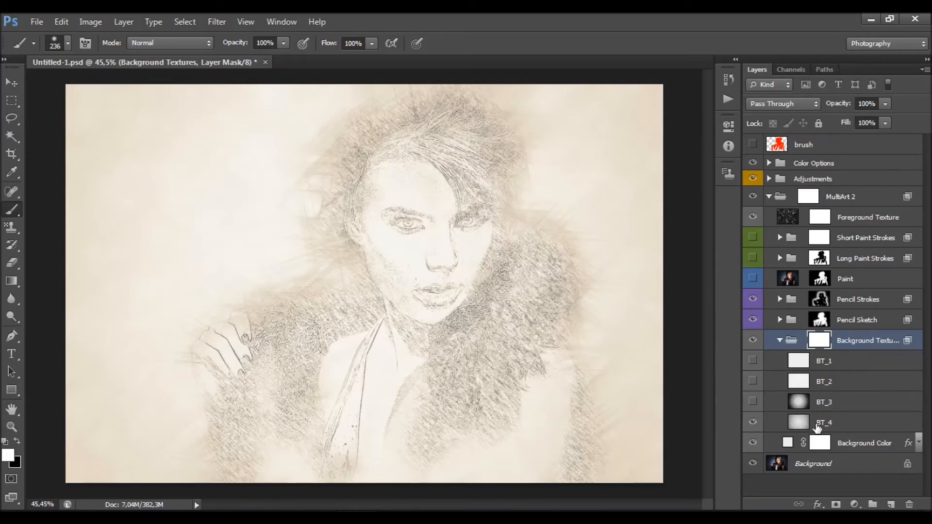
{"action": "left_click", "coordinate": [752, 402]}
{"action": "left_click", "coordinate": [753, 402]}
{"action": "left_click", "coordinate": [752, 361]}
{"action": "left_click", "coordinate": [753, 361]}
Replace the BT_4 background texture with BT_2 at 53% opacity, and collapse the Background Textures group
{"action": "left_click", "coordinate": [753, 423]}
{"action": "left_click", "coordinate": [752, 381]}
{"action": "left_click", "coordinate": [812, 386]}
{"action": "left_click", "coordinate": [884, 104]}
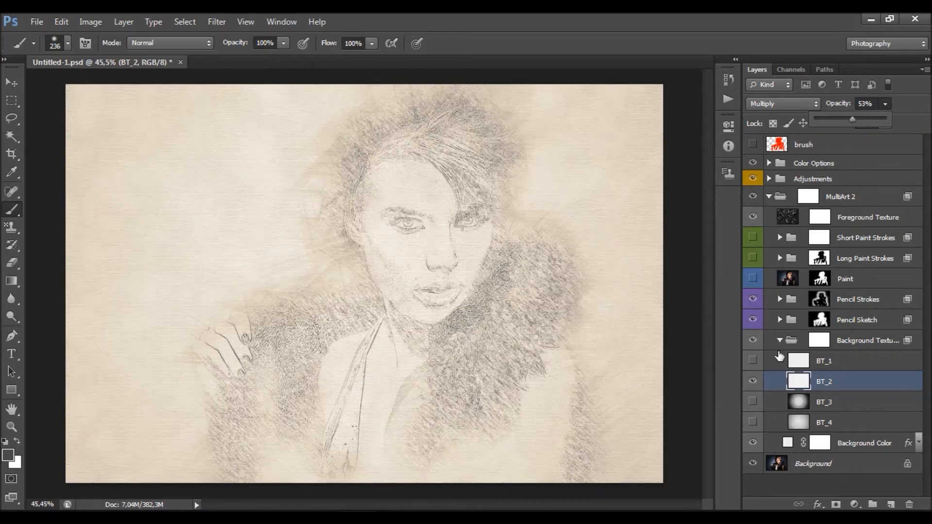
{"action": "left_click", "coordinate": [863, 343]}
{"action": "left_click", "coordinate": [779, 341]}
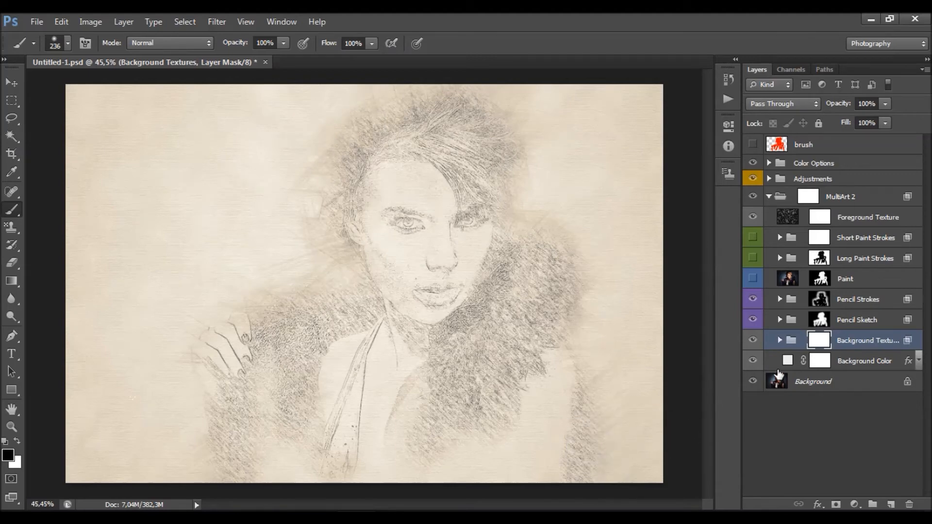
Change the Background Color layer's fill to the grey #afafaf
{"action": "left_click", "coordinate": [752, 361]}
{"action": "double_click", "coordinate": [787, 360]}
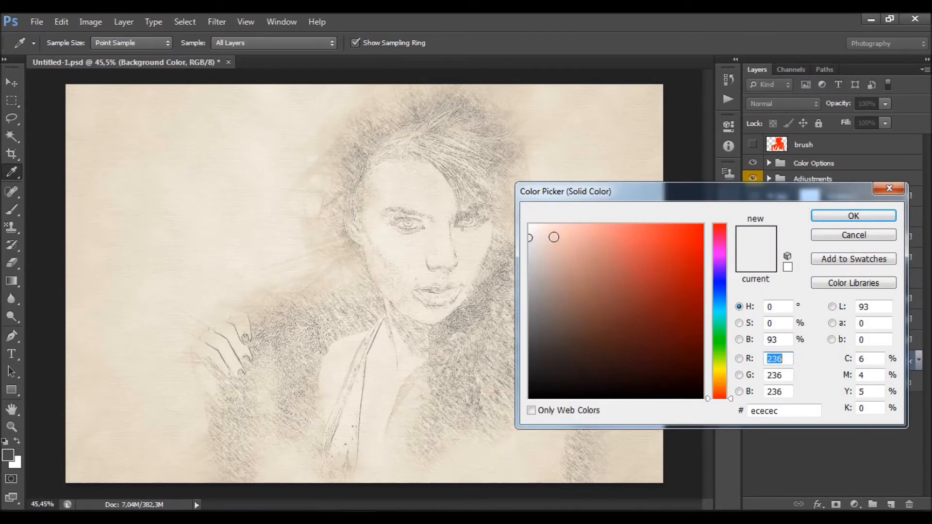
{"action": "mouse_move", "coordinate": [554, 237]}
{"action": "left_mouse_down"}
{"action": "mouse_move", "coordinate": [444, 275]}
{"action": "mouse_move", "coordinate": [487, 278]}
{"action": "mouse_move", "coordinate": [531, 262]}
{"action": "left_mouse_up"}
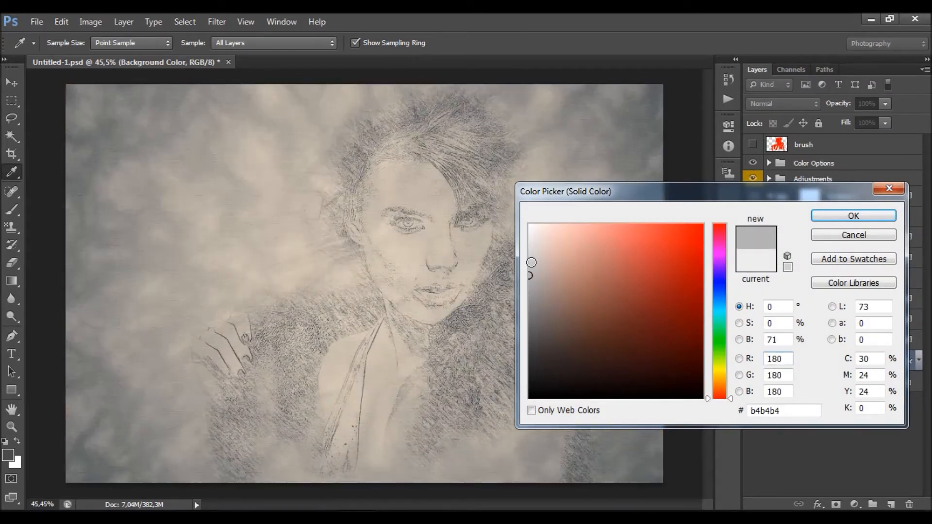
{"action": "left_click_drag", "start_coordinate": [721, 281], "coordinate": [722, 316]}
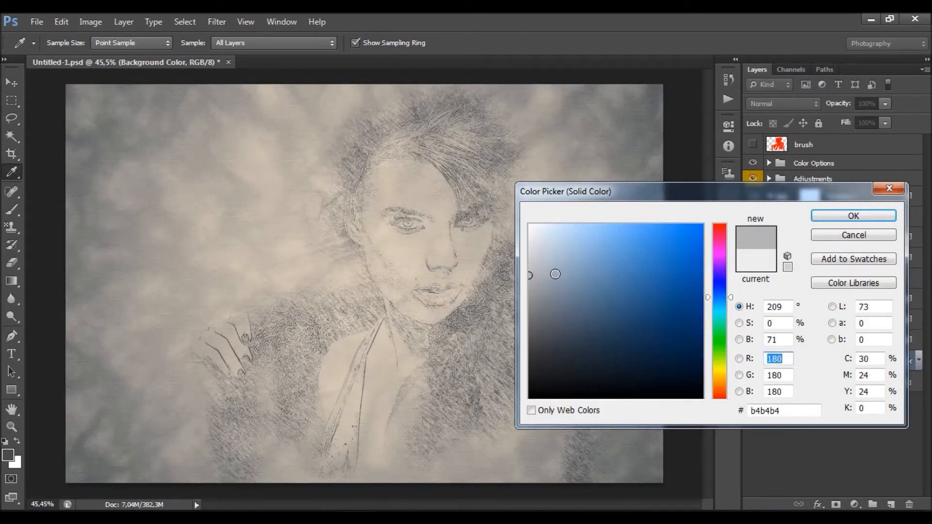
{"action": "left_click", "coordinate": [554, 275]}
{"action": "left_click", "coordinate": [529, 279]}
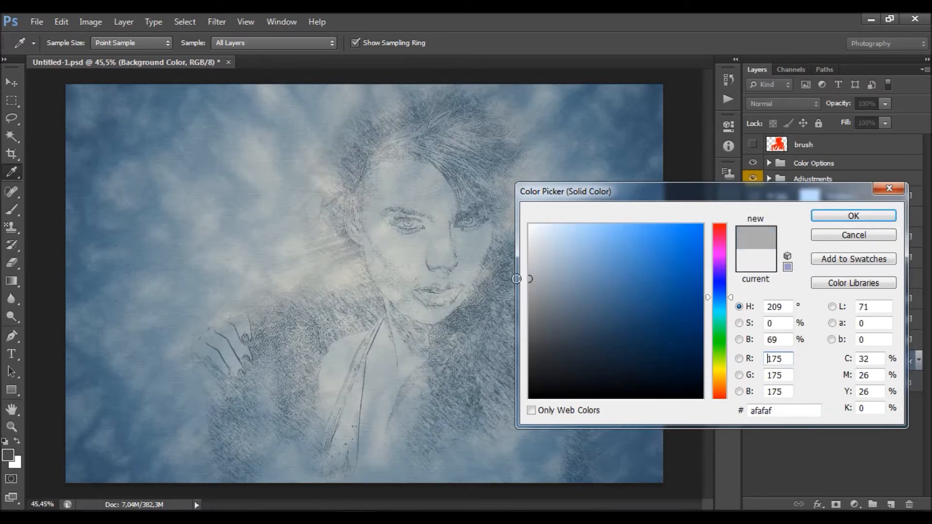
{"action": "left_click", "coordinate": [846, 215]}
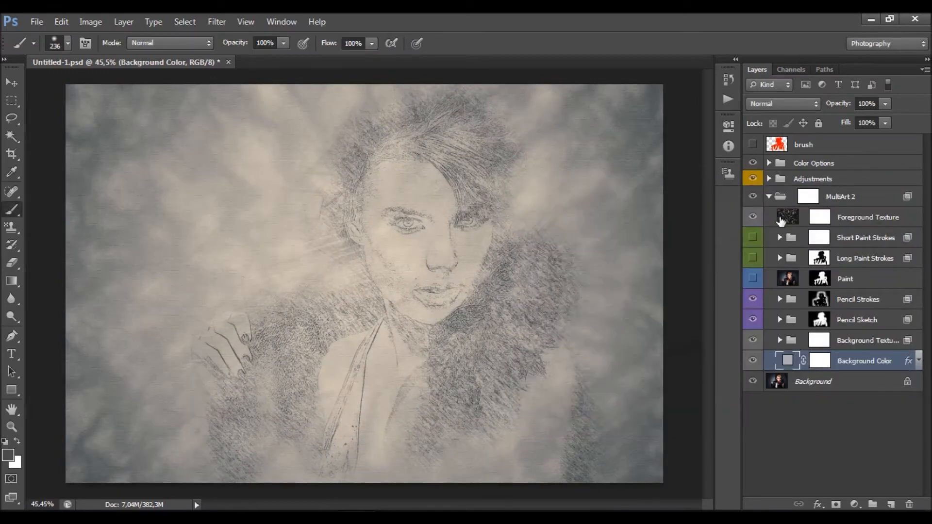
Check the Foreground Texture layer's visibility and lower its opacity to 20%
{"action": "left_click", "coordinate": [753, 217]}
{"action": "left_click", "coordinate": [806, 221]}
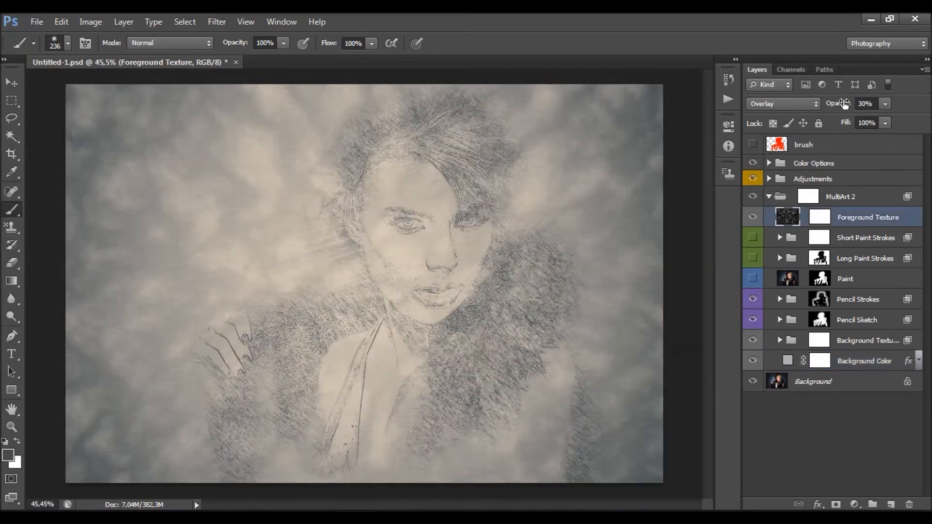
{"action": "left_click_drag", "start_coordinate": [841, 103], "coordinate": [836, 104]}
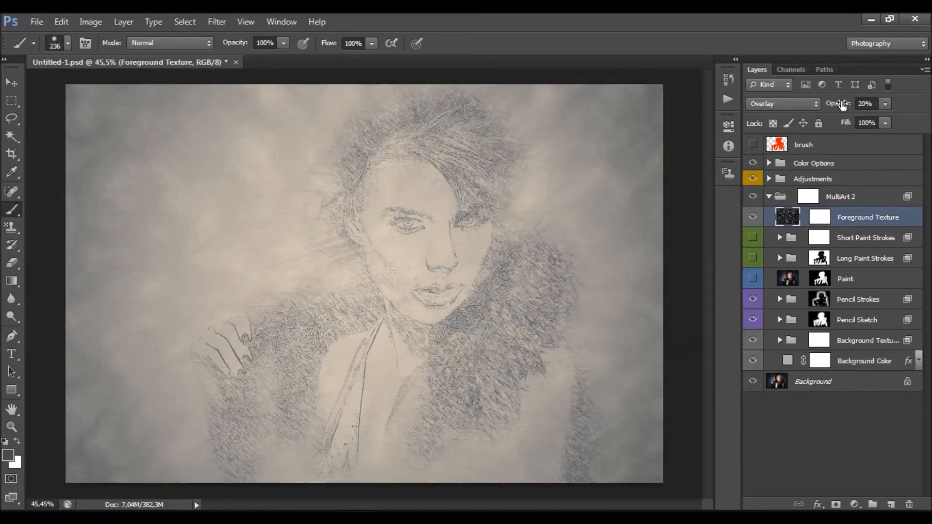
Examine the four textures in the Background Textures group and the Place command for adding a custom texture, and collapse the group
{"action": "left_click", "coordinate": [780, 340]}
{"action": "left_click", "coordinate": [849, 364]}
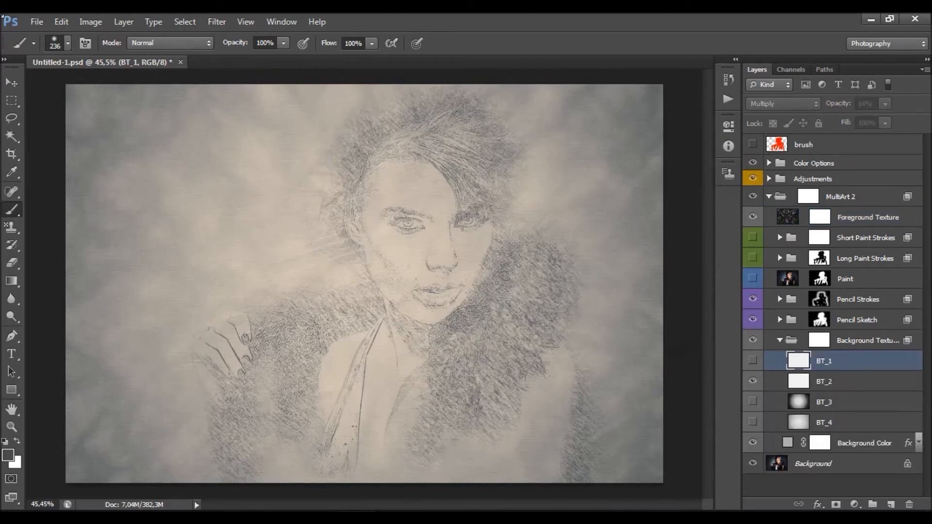
{"action": "left_click", "coordinate": [35, 23]}
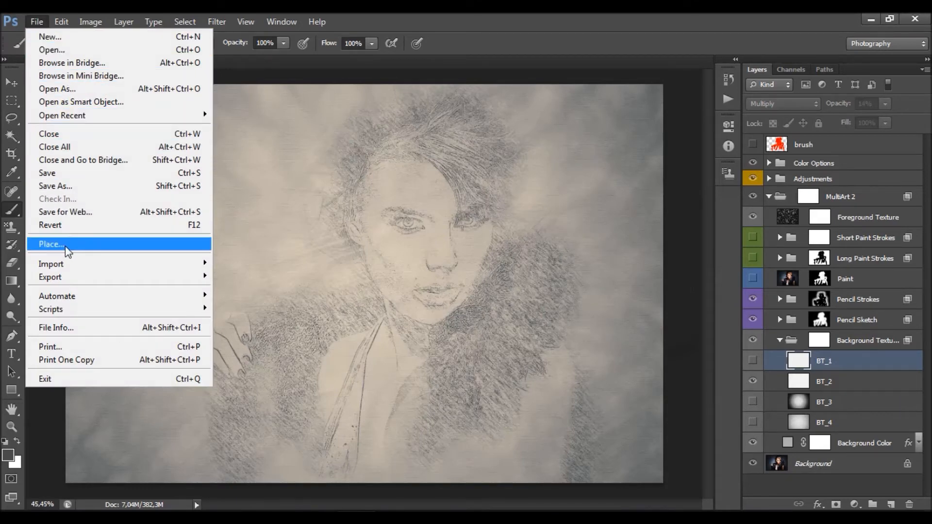
{"action": "left_click", "coordinate": [470, 60]}
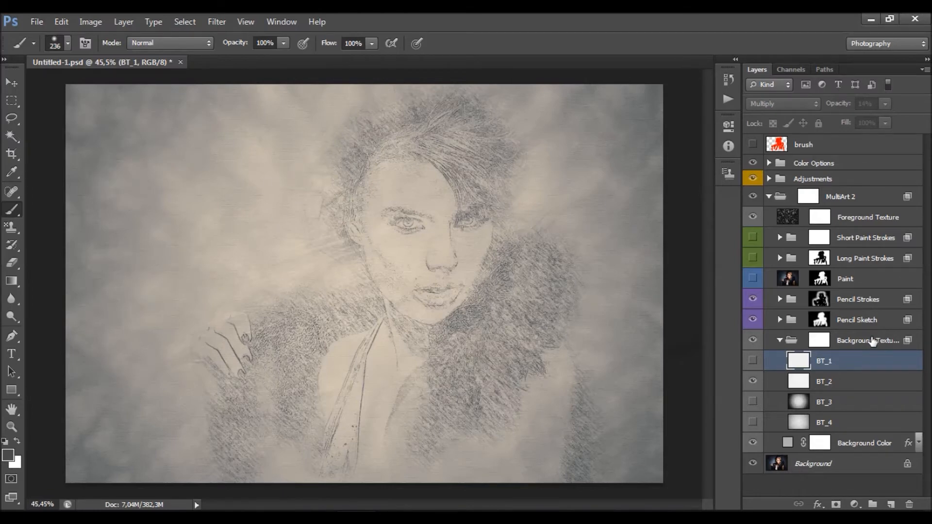
{"action": "left_click", "coordinate": [857, 381]}
{"action": "left_click", "coordinate": [839, 420]}
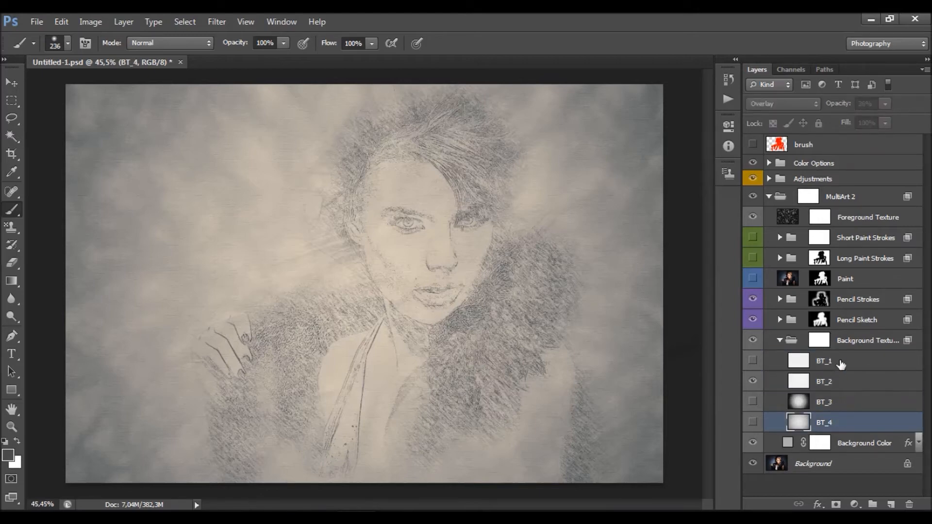
{"action": "left_click", "coordinate": [860, 343]}
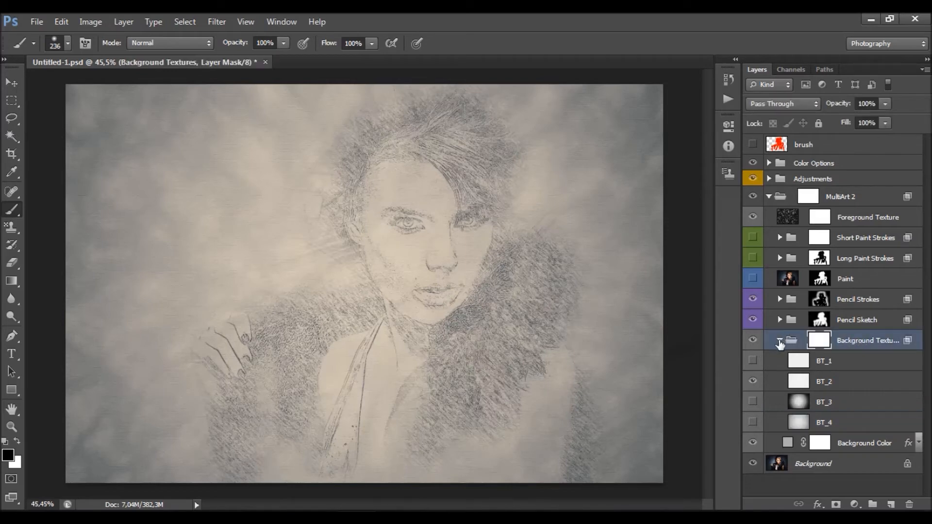
{"action": "left_click", "coordinate": [779, 341]}
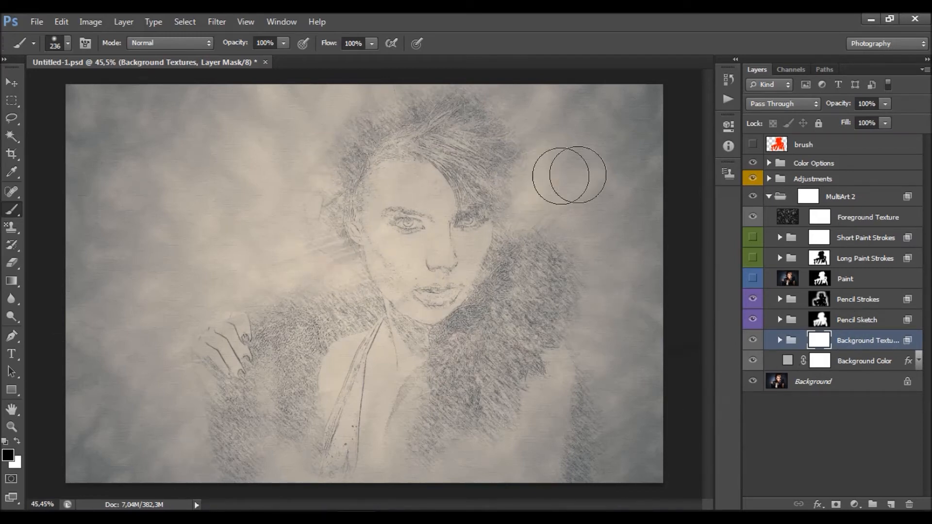
Show the Paint layer, and check its coverage against the brush layer and with its layer mask temporarily disabled
{"action": "left_click", "coordinate": [866, 279]}
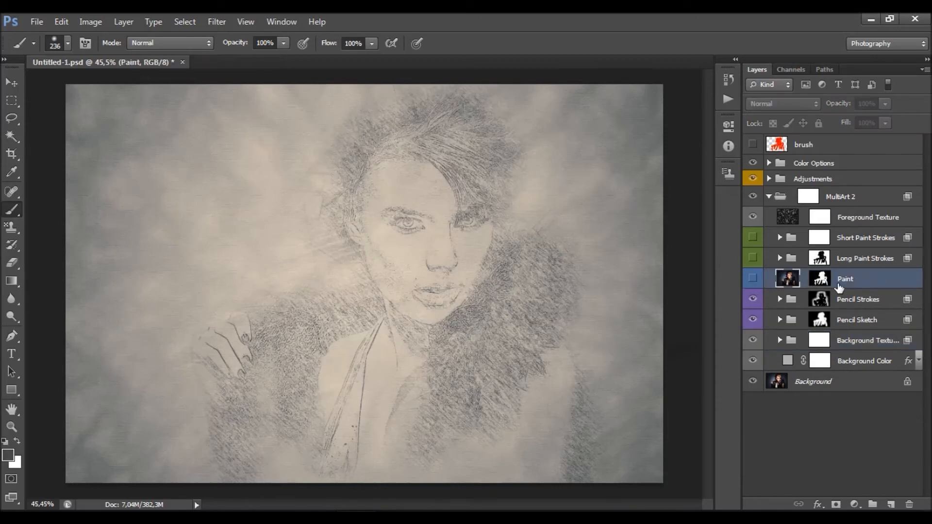
{"action": "left_click", "coordinate": [752, 278]}
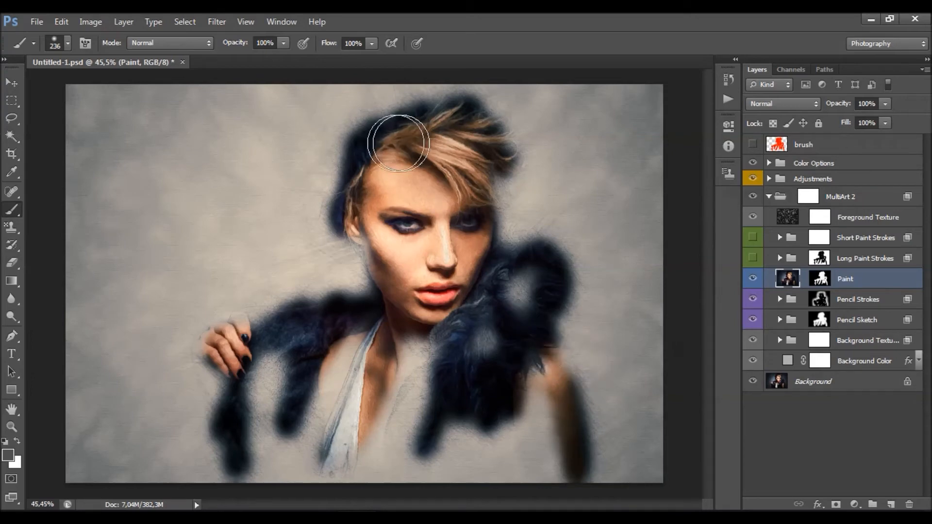
{"action": "left_click", "coordinate": [753, 144]}
{"action": "left_click", "coordinate": [753, 144]}
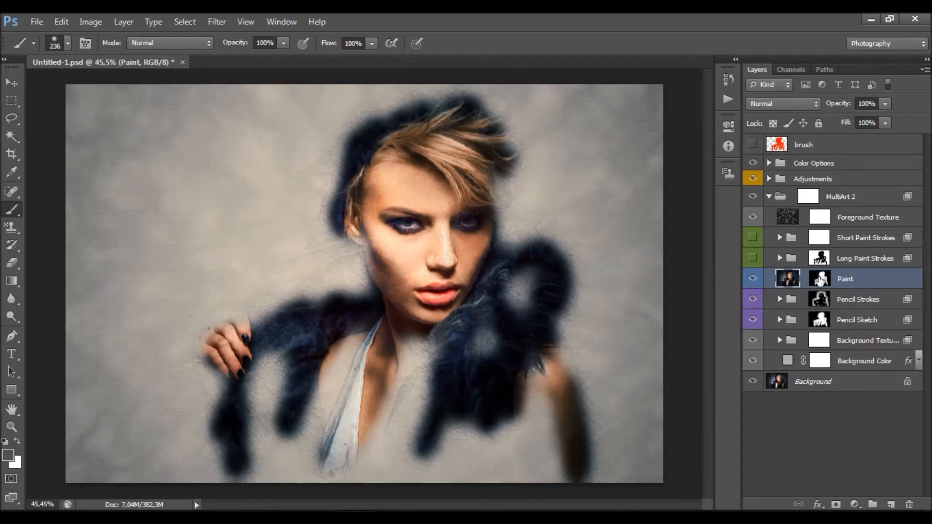
{"action": "left_click", "coordinate": [820, 280], "text": "shift"}
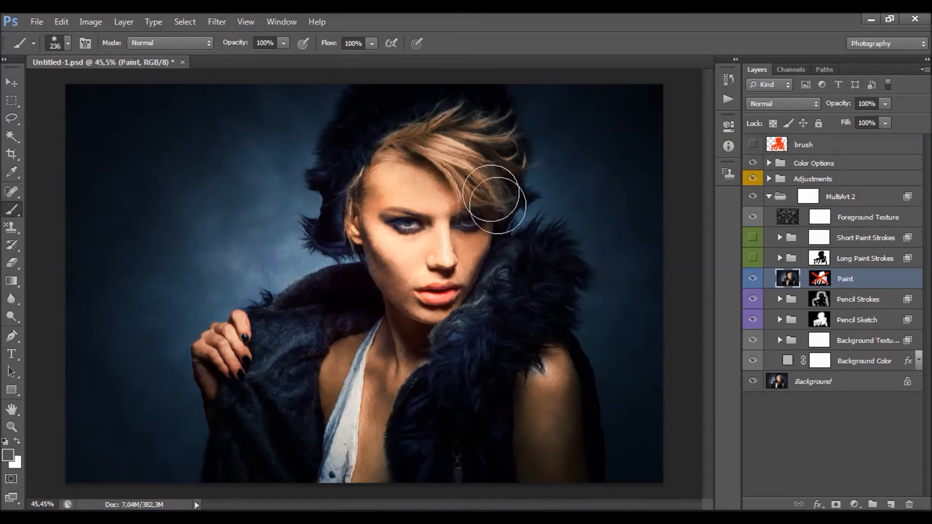
{"action": "left_click", "coordinate": [824, 284]}
Try painting black on the Paint layer's mask over the raised hand and the sleeve beside it, and undo the stroke
{"action": "left_click", "coordinate": [17, 441]}
{"action": "mouse_move", "coordinate": [243, 254]}
{"action": "left_mouse_down"}
{"action": "mouse_move", "coordinate": [177, 266]}
{"action": "mouse_move", "coordinate": [230, 201]}
{"action": "mouse_move", "coordinate": [267, 247]}
{"action": "mouse_move", "coordinate": [349, 286]}
{"action": "mouse_move", "coordinate": [354, 266]}
{"action": "mouse_move", "coordinate": [191, 224]}
{"action": "mouse_move", "coordinate": [202, 184]}
{"action": "mouse_move", "coordinate": [272, 106]}
{"action": "mouse_move", "coordinate": [355, 116]}
{"action": "mouse_move", "coordinate": [222, 177]}
{"action": "mouse_move", "coordinate": [11, 225]}
{"action": "mouse_move", "coordinate": [15, 338]}
{"action": "mouse_move", "coordinate": [374, 459]}
{"action": "mouse_move", "coordinate": [204, 386]}
{"action": "mouse_move", "coordinate": [128, 410]}
{"action": "mouse_move", "coordinate": [12, 348]}
{"action": "mouse_move", "coordinate": [82, 308]}
{"action": "mouse_move", "coordinate": [129, 361]}
{"action": "mouse_move", "coordinate": [424, 413]}
{"action": "mouse_move", "coordinate": [479, 447]}
{"action": "mouse_move", "coordinate": [485, 474]}
{"action": "mouse_move", "coordinate": [535, 491]}
{"action": "mouse_move", "coordinate": [645, 462]}
{"action": "mouse_move", "coordinate": [665, 403]}
{"action": "mouse_move", "coordinate": [710, 351]}
{"action": "mouse_move", "coordinate": [703, 303]}
{"action": "mouse_move", "coordinate": [411, 247]}
{"action": "mouse_move", "coordinate": [461, 237]}
{"action": "mouse_move", "coordinate": [445, 226]}
{"action": "mouse_move", "coordinate": [607, 213]}
{"action": "mouse_move", "coordinate": [384, 140]}
{"action": "mouse_move", "coordinate": [368, 104]}
{"action": "mouse_move", "coordinate": [486, 99]}
{"action": "mouse_move", "coordinate": [608, 120]}
{"action": "mouse_move", "coordinate": [666, 112]}
{"action": "mouse_move", "coordinate": [646, 86]}
{"action": "mouse_move", "coordinate": [426, 207]}
{"action": "left_mouse_up"}
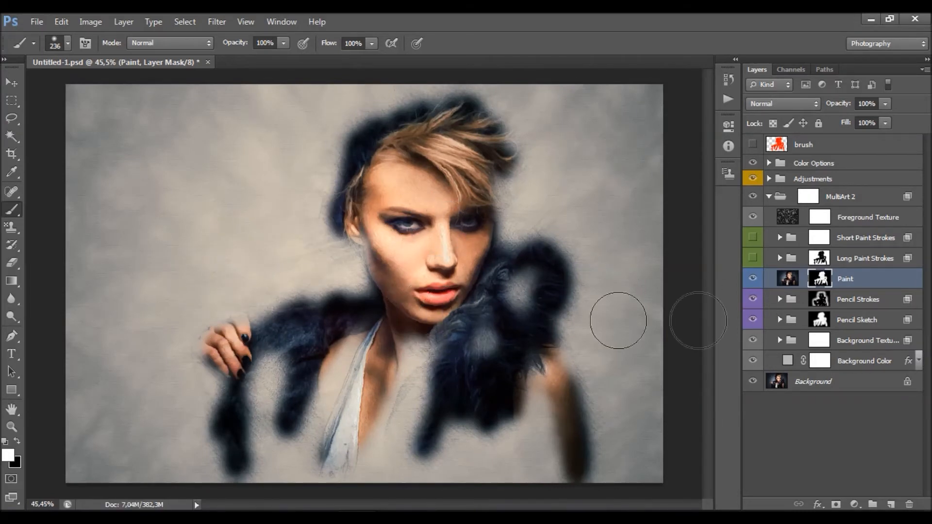
{"action": "left_click", "coordinate": [837, 243]}
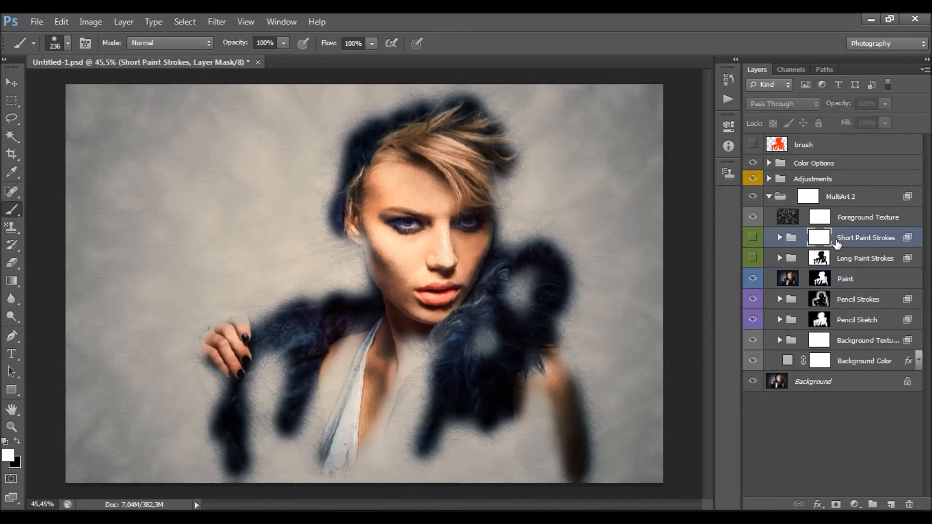
{"action": "left_click", "coordinate": [821, 279]}
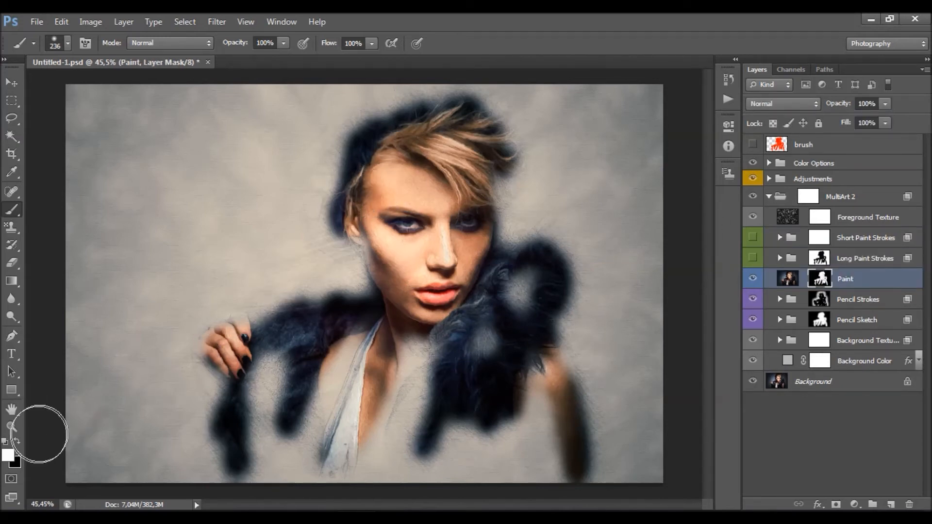
{"action": "left_click", "coordinate": [18, 442]}
{"action": "mouse_move", "coordinate": [188, 446]}
{"action": "left_mouse_down"}
{"action": "mouse_move", "coordinate": [218, 427]}
{"action": "mouse_move", "coordinate": [305, 281]}
{"action": "left_mouse_up"}
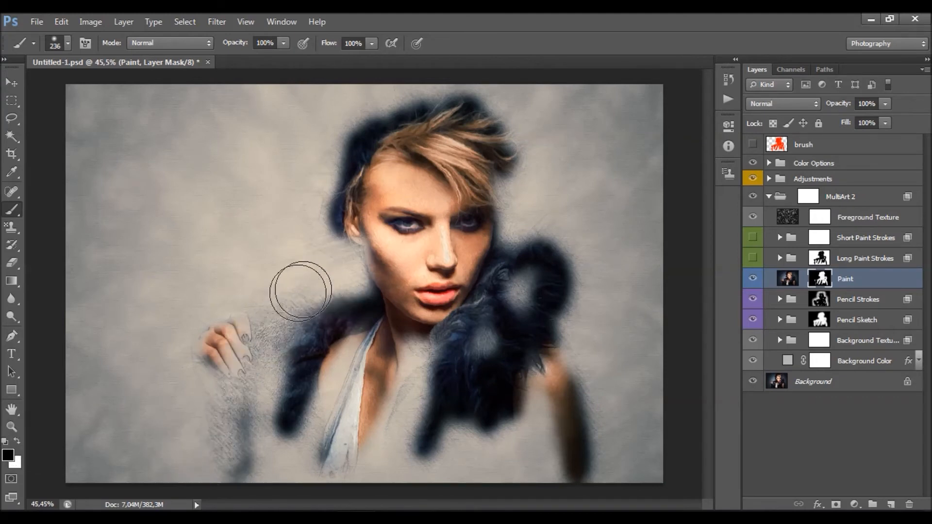
{"action": "key", "text": "ctrl+z"}
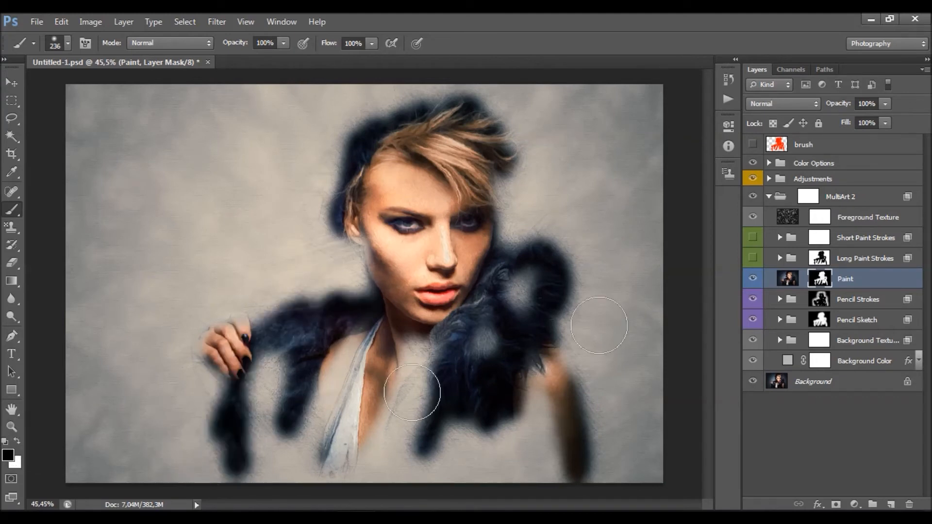
Show the Short Paint Strokes group, compare it with the brush layer, and fill the group's mask with black
{"action": "left_click", "coordinate": [868, 243]}
{"action": "left_click", "coordinate": [752, 238]}
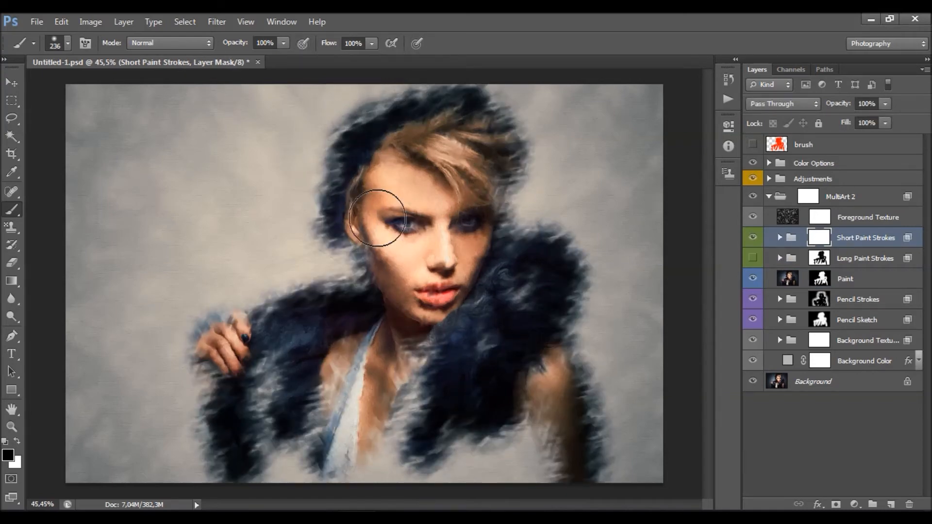
{"action": "mouse_move", "coordinate": [335, 239]}
{"action": "left_mouse_down"}
{"action": "mouse_move", "coordinate": [220, 318]}
{"action": "mouse_move", "coordinate": [214, 340]}
{"action": "mouse_move", "coordinate": [236, 434]}
{"action": "mouse_move", "coordinate": [235, 416]}
{"action": "mouse_move", "coordinate": [312, 264]}
{"action": "mouse_move", "coordinate": [364, 186]}
{"action": "left_mouse_up"}
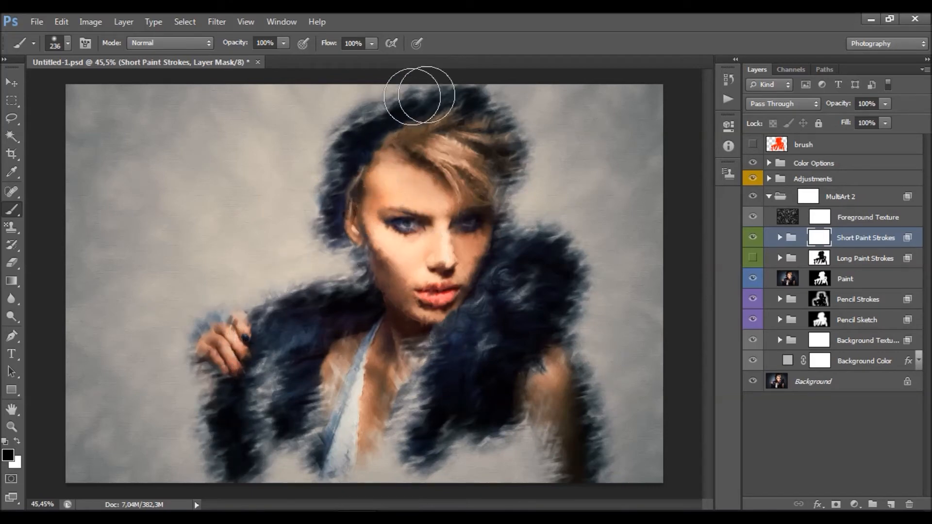
{"action": "left_click", "coordinate": [752, 144]}
{"action": "left_click", "coordinate": [753, 145]}
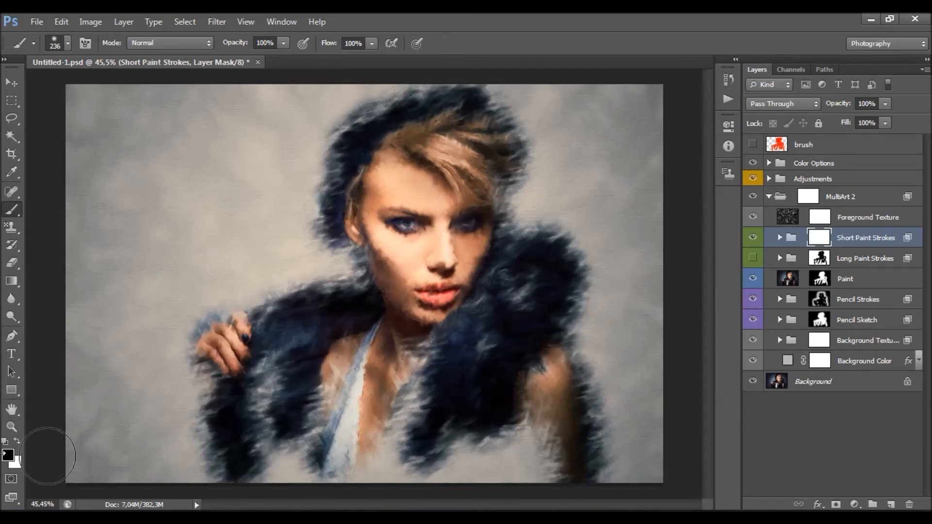
{"action": "left_click", "coordinate": [61, 23]}
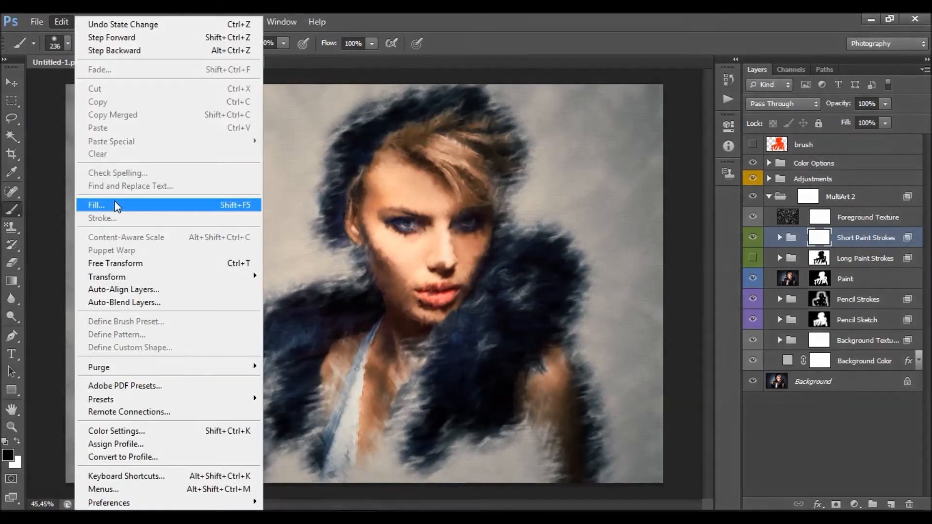
{"action": "left_click", "coordinate": [97, 205]}
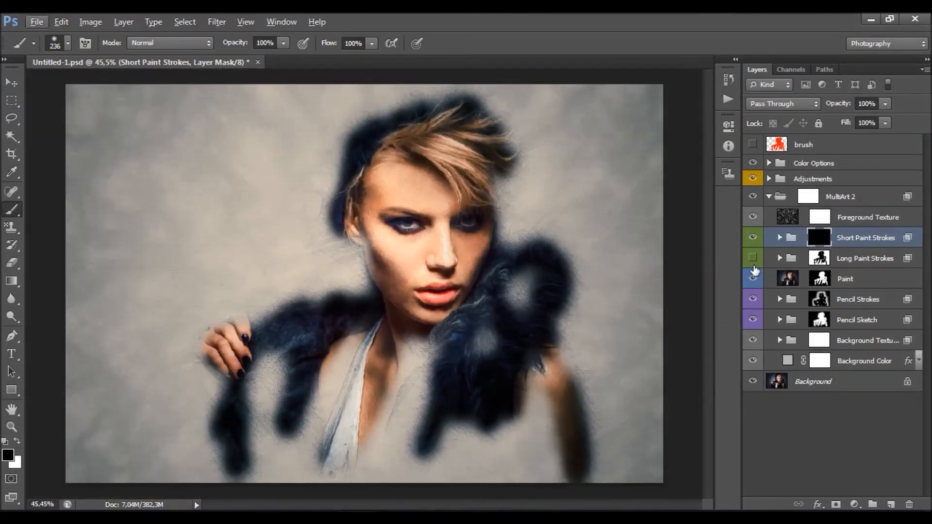
Paint white on the Short Paint Strokes mask with a smaller soft brush over the raised hand, fur coat, chest and arm
{"action": "left_click", "coordinate": [16, 442]}
{"action": "scroll", "coordinate": [278, 399], "scroll_direction": "up", "scroll_amount": 1}
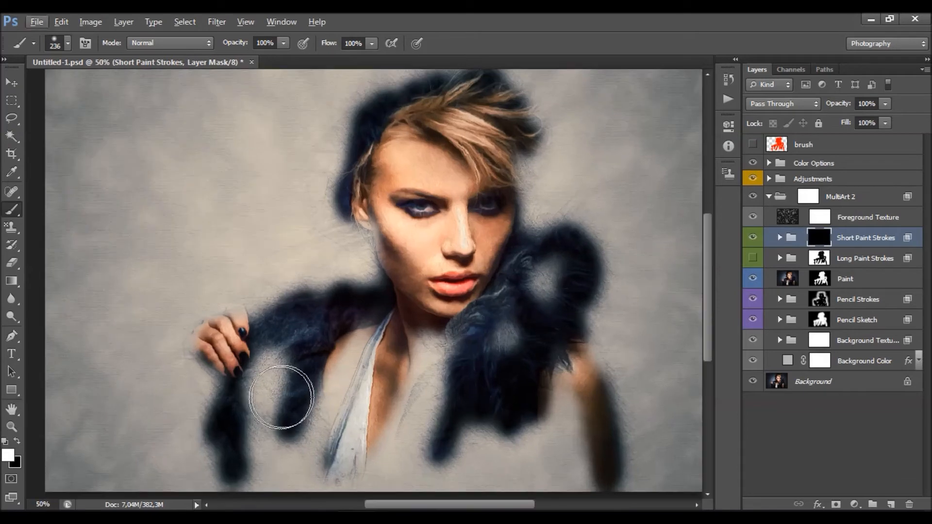
{"action": "scroll", "coordinate": [286, 388], "scroll_direction": "down", "scroll_amount": 1}
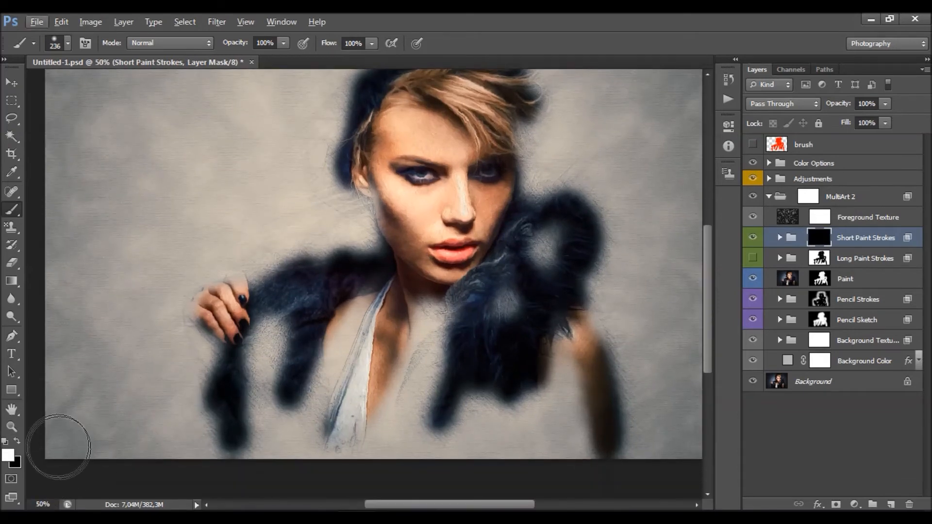
{"action": "key", "text": "bracketleft"}
{"action": "key", "text": "bracketleft"}
{"action": "key", "text": "bracketleft"}
{"action": "key", "text": "bracketleft"}
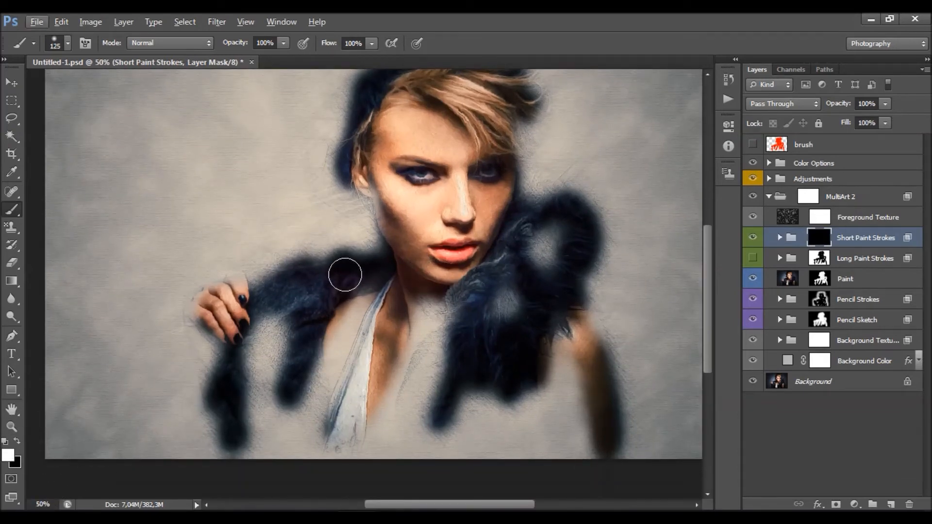
{"action": "mouse_move", "coordinate": [367, 249]}
{"action": "left_mouse_down"}
{"action": "mouse_move", "coordinate": [346, 264]}
{"action": "mouse_move", "coordinate": [363, 277]}
{"action": "mouse_move", "coordinate": [326, 270]}
{"action": "left_mouse_up"}
{"action": "mouse_move", "coordinate": [236, 300]}
{"action": "left_mouse_down"}
{"action": "mouse_move", "coordinate": [192, 320]}
{"action": "mouse_move", "coordinate": [241, 340]}
{"action": "mouse_move", "coordinate": [229, 310]}
{"action": "mouse_move", "coordinate": [227, 399]}
{"action": "mouse_move", "coordinate": [218, 395]}
{"action": "mouse_move", "coordinate": [230, 413]}
{"action": "mouse_move", "coordinate": [262, 352]}
{"action": "mouse_move", "coordinate": [255, 361]}
{"action": "mouse_move", "coordinate": [321, 324]}
{"action": "mouse_move", "coordinate": [311, 373]}
{"action": "mouse_move", "coordinate": [318, 376]}
{"action": "mouse_move", "coordinate": [283, 387]}
{"action": "mouse_move", "coordinate": [265, 361]}
{"action": "mouse_move", "coordinate": [238, 408]}
{"action": "mouse_move", "coordinate": [238, 446]}
{"action": "mouse_move", "coordinate": [216, 429]}
{"action": "mouse_move", "coordinate": [316, 335]}
{"action": "mouse_move", "coordinate": [334, 344]}
{"action": "mouse_move", "coordinate": [342, 373]}
{"action": "mouse_move", "coordinate": [372, 386]}
{"action": "mouse_move", "coordinate": [442, 353]}
{"action": "mouse_move", "coordinate": [438, 411]}
{"action": "mouse_move", "coordinate": [430, 337]}
{"action": "mouse_move", "coordinate": [409, 330]}
{"action": "mouse_move", "coordinate": [386, 397]}
{"action": "mouse_move", "coordinate": [453, 412]}
{"action": "mouse_move", "coordinate": [464, 409]}
{"action": "mouse_move", "coordinate": [528, 319]}
{"action": "mouse_move", "coordinate": [515, 303]}
{"action": "mouse_move", "coordinate": [492, 325]}
{"action": "mouse_move", "coordinate": [558, 265]}
{"action": "mouse_move", "coordinate": [565, 298]}
{"action": "mouse_move", "coordinate": [551, 260]}
{"action": "mouse_move", "coordinate": [530, 324]}
{"action": "mouse_move", "coordinate": [555, 227]}
{"action": "mouse_move", "coordinate": [518, 379]}
{"action": "mouse_move", "coordinate": [586, 360]}
{"action": "mouse_move", "coordinate": [566, 342]}
{"action": "mouse_move", "coordinate": [579, 453]}
{"action": "mouse_move", "coordinate": [596, 452]}
{"action": "mouse_move", "coordinate": [614, 358]}
{"action": "mouse_move", "coordinate": [594, 315]}
{"action": "mouse_move", "coordinate": [586, 487]}
{"action": "mouse_move", "coordinate": [560, 369]}
{"action": "left_mouse_up"}
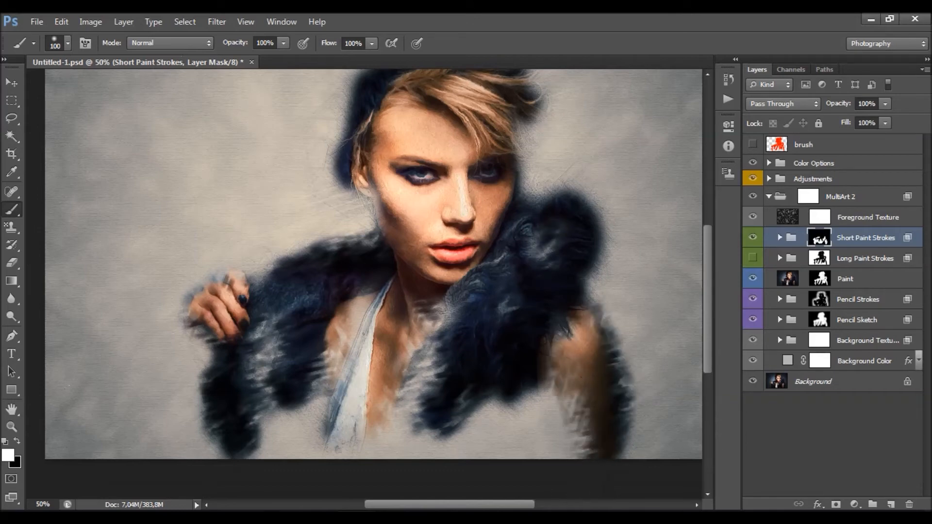
Paint white on the Short Paint Strokes mask over the fur hat and the hair with the 100 px brush
{"action": "scroll", "coordinate": [578, 281], "scroll_direction": "up", "scroll_amount": 5}
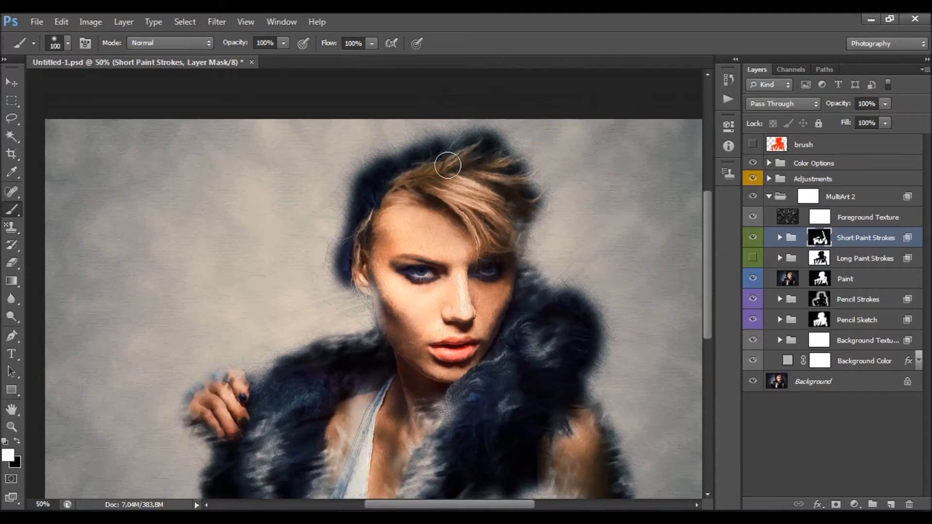
{"action": "mouse_move", "coordinate": [453, 150]}
{"action": "left_mouse_down"}
{"action": "mouse_move", "coordinate": [519, 171]}
{"action": "mouse_move", "coordinate": [525, 181]}
{"action": "left_mouse_up"}
{"action": "mouse_move", "coordinate": [355, 208]}
{"action": "left_mouse_down"}
{"action": "mouse_move", "coordinate": [348, 259]}
{"action": "mouse_move", "coordinate": [365, 271]}
{"action": "mouse_move", "coordinate": [368, 290]}
{"action": "mouse_move", "coordinate": [365, 214]}
{"action": "mouse_move", "coordinate": [388, 157]}
{"action": "mouse_move", "coordinate": [447, 149]}
{"action": "mouse_move", "coordinate": [551, 205]}
{"action": "left_mouse_up"}
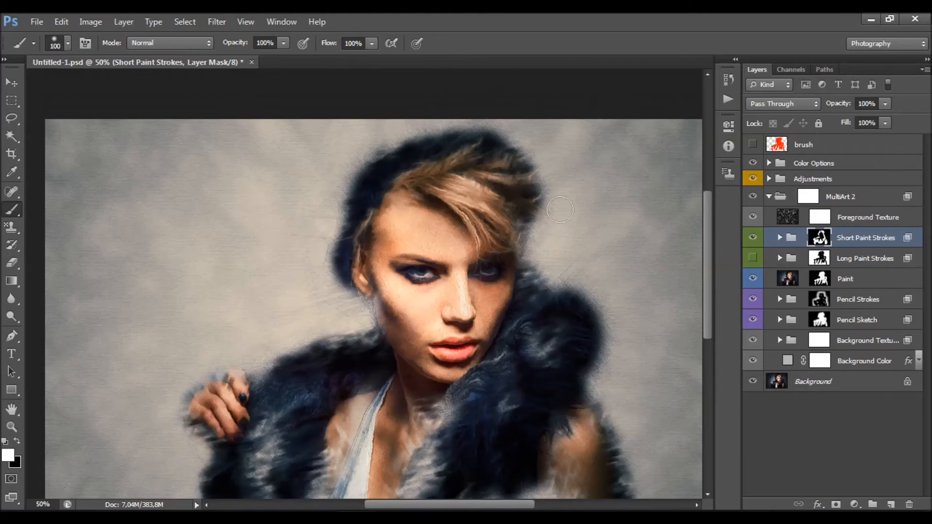
Load the brush layer as a selection, fill it with white on the Short Paint Strokes mask, and deselect
{"action": "left_click", "coordinate": [779, 145], "text": "ctrl"}
{"action": "scroll", "coordinate": [534, 226], "scroll_direction": "down", "scroll_amount": 3}
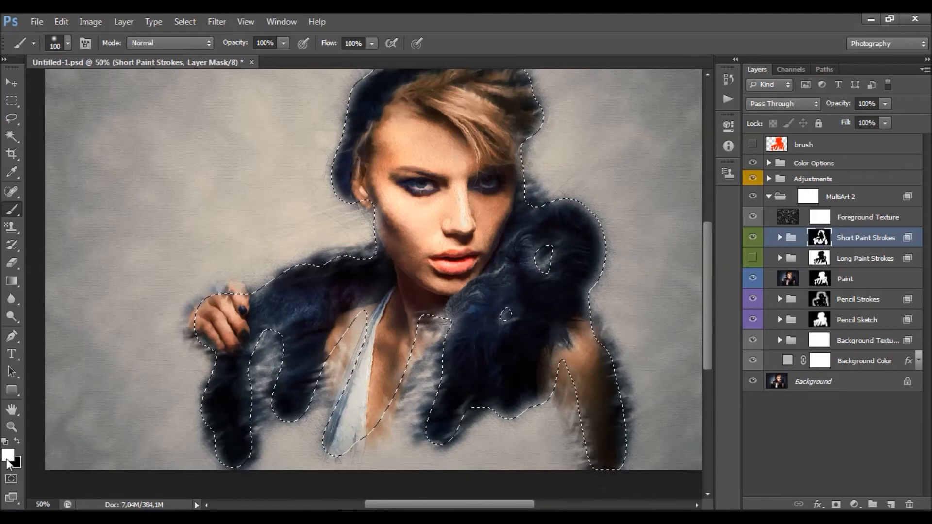
{"action": "left_click", "coordinate": [61, 22]}
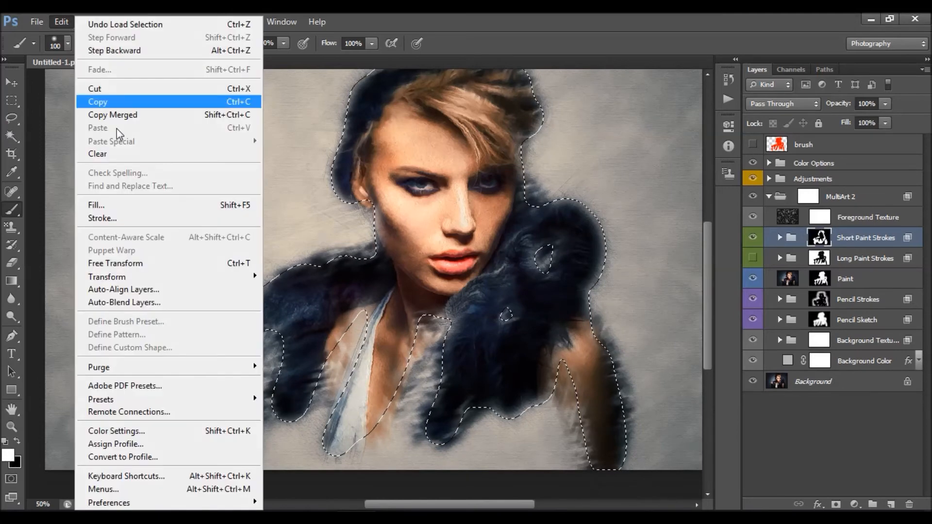
{"action": "left_click", "coordinate": [97, 205]}
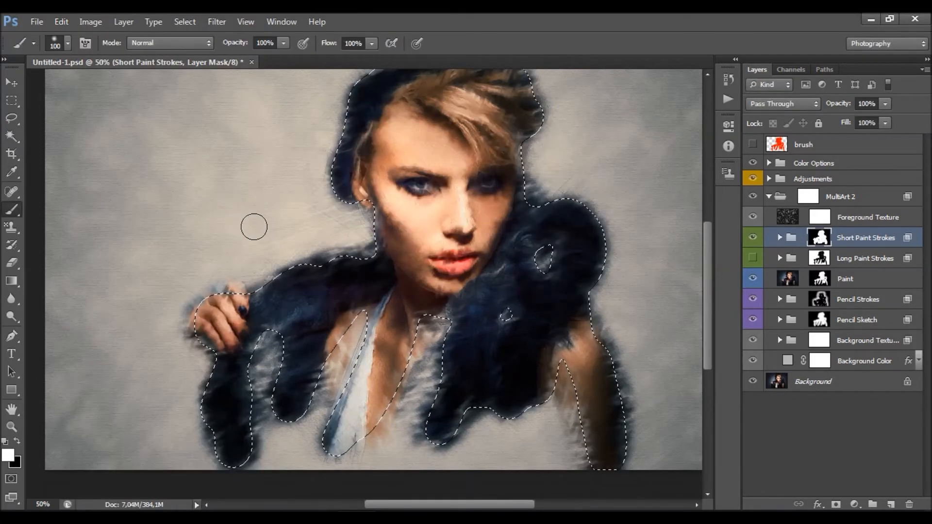
{"action": "key", "text": "ctrl+d"}
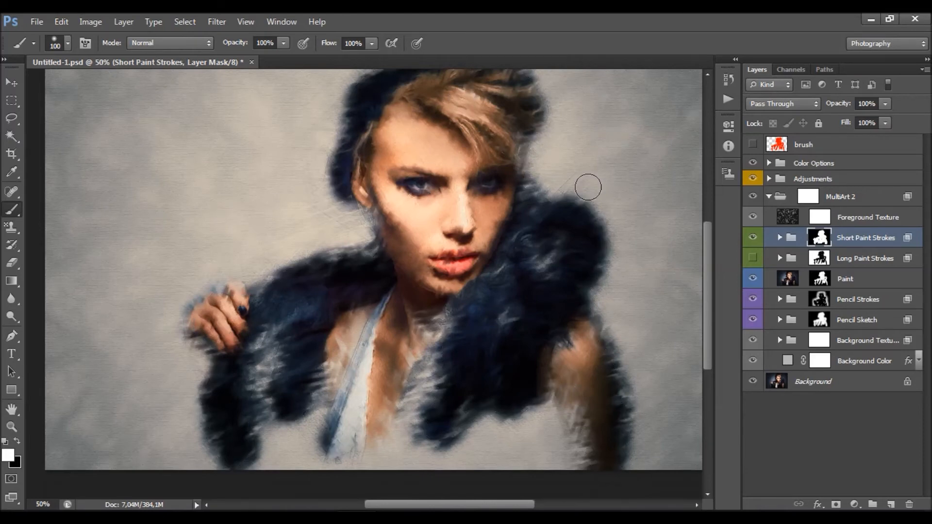
Paint black on the Short Paint Strokes mask with a 45 px brush over the eyes and lips to restore facial detail
{"action": "scroll", "coordinate": [504, 218], "scroll_direction": "up", "scroll_amount": 3}
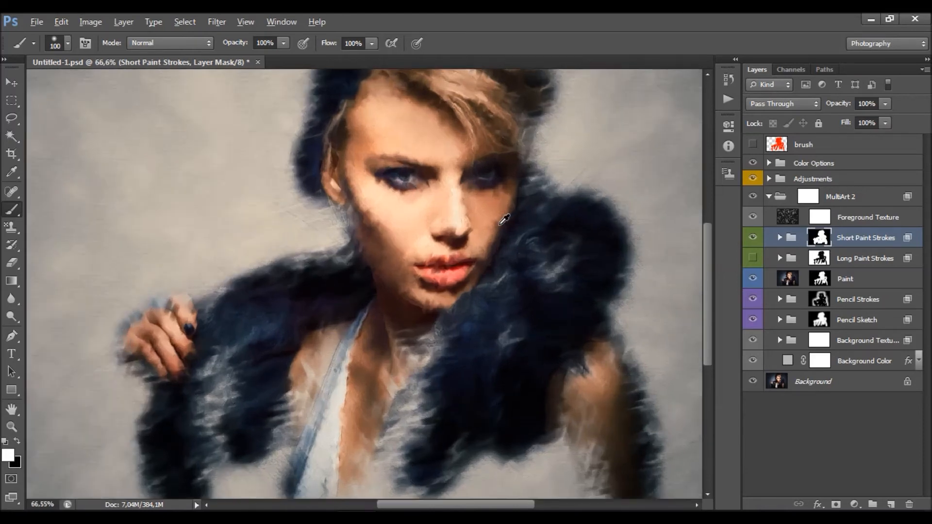
{"action": "scroll", "coordinate": [445, 180], "scroll_direction": "up", "scroll_amount": 2}
{"action": "scroll", "coordinate": [421, 273], "scroll_direction": "up", "scroll_amount": 1}
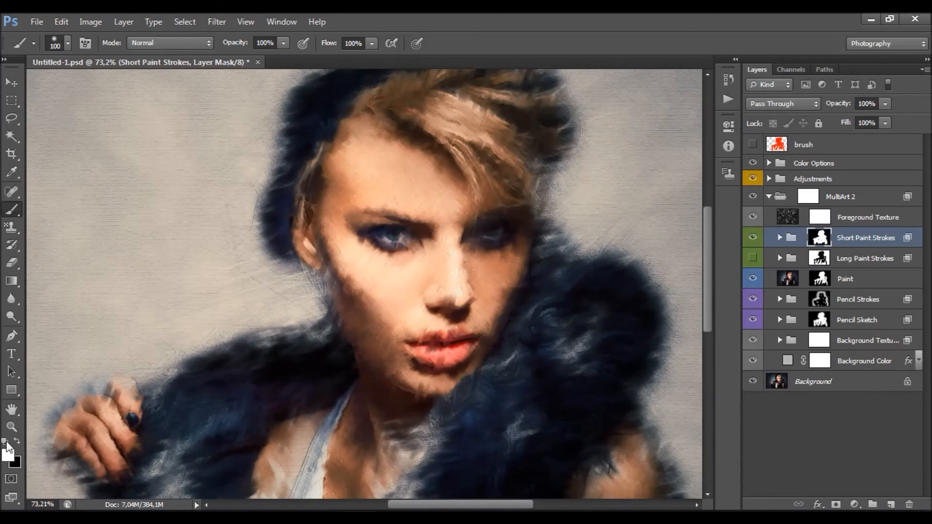
{"action": "key", "text": "bracketleft"}
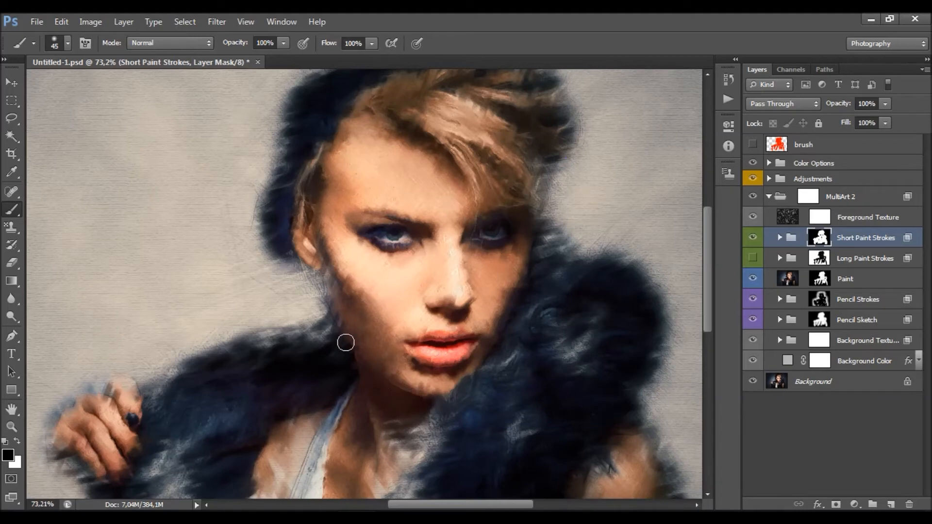
{"action": "key", "text": "x"}
{"action": "left_click", "coordinate": [19, 441]}
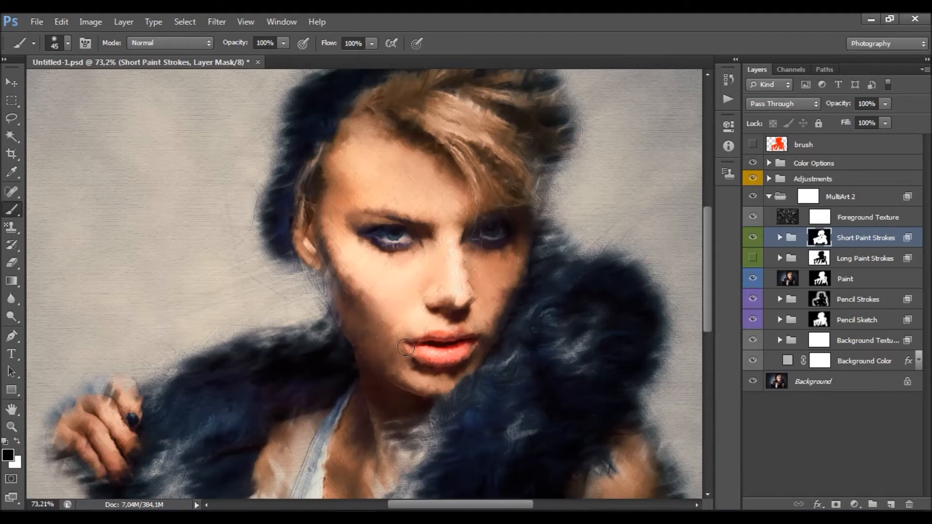
{"action": "scroll", "coordinate": [479, 337], "scroll_direction": "down", "scroll_amount": 3}
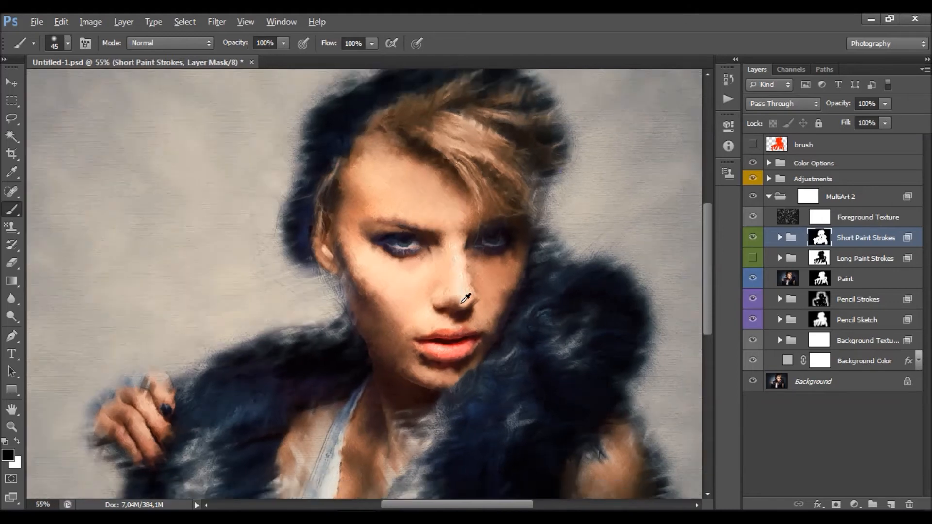
Compare the portrait with the Paint layer hidden and shown, and preview that layer at reduced opacity before returning it to 100%
{"action": "scroll", "coordinate": [451, 311], "scroll_direction": "up", "scroll_amount": 2}
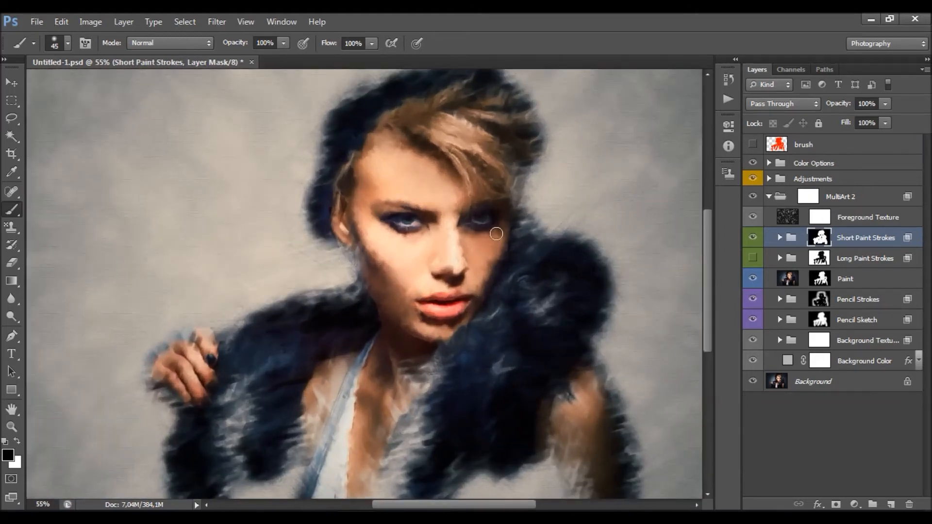
{"action": "scroll", "coordinate": [411, 299], "scroll_direction": "down", "scroll_amount": 1}
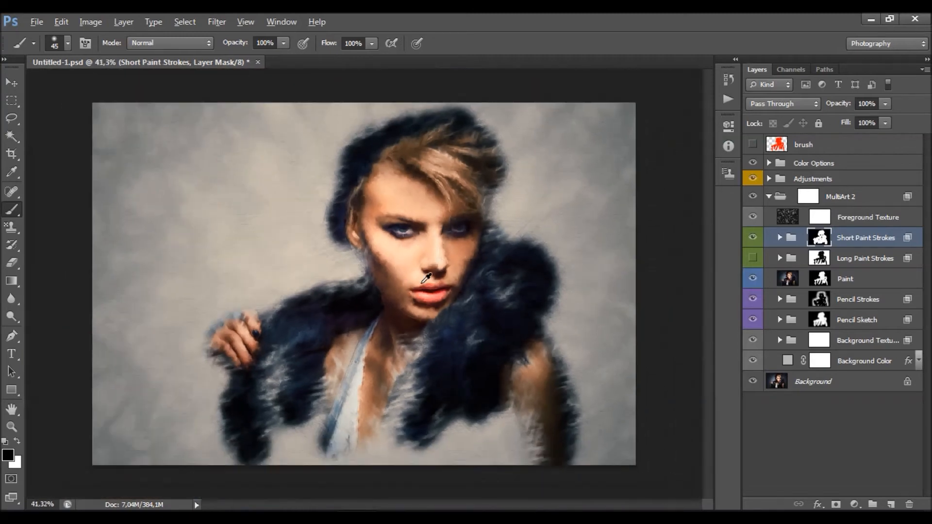
{"action": "scroll", "coordinate": [439, 274], "scroll_direction": "up", "scroll_amount": 1}
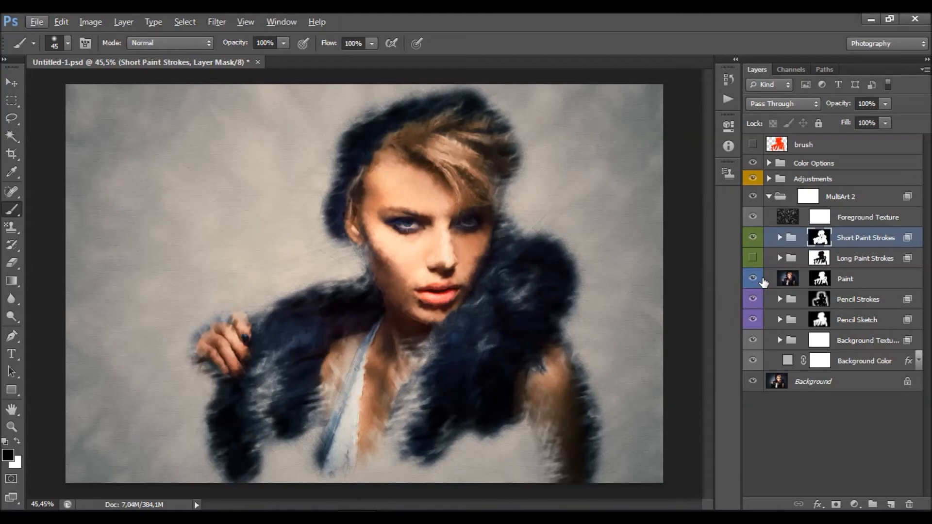
{"action": "left_click", "coordinate": [828, 282]}
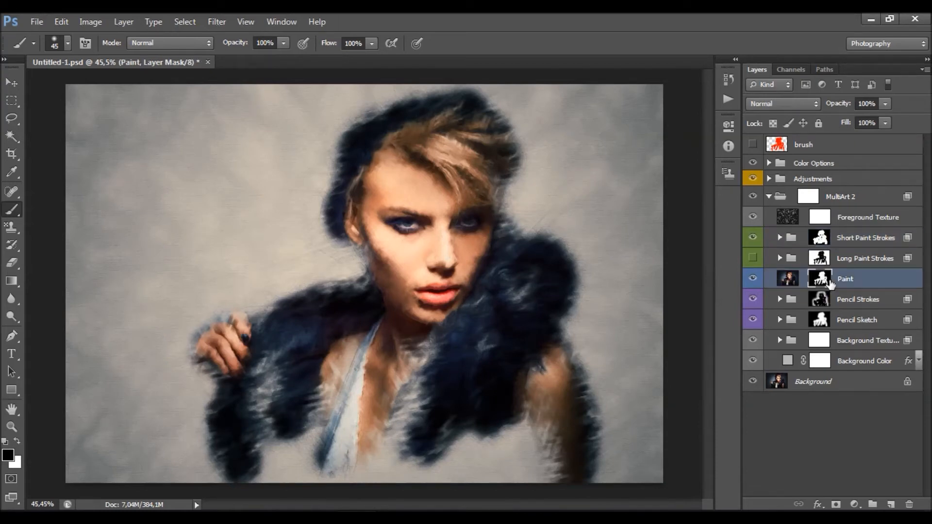
{"action": "left_click", "coordinate": [756, 282]}
{"action": "left_click", "coordinate": [756, 281]}
{"action": "left_click", "coordinate": [888, 105]}
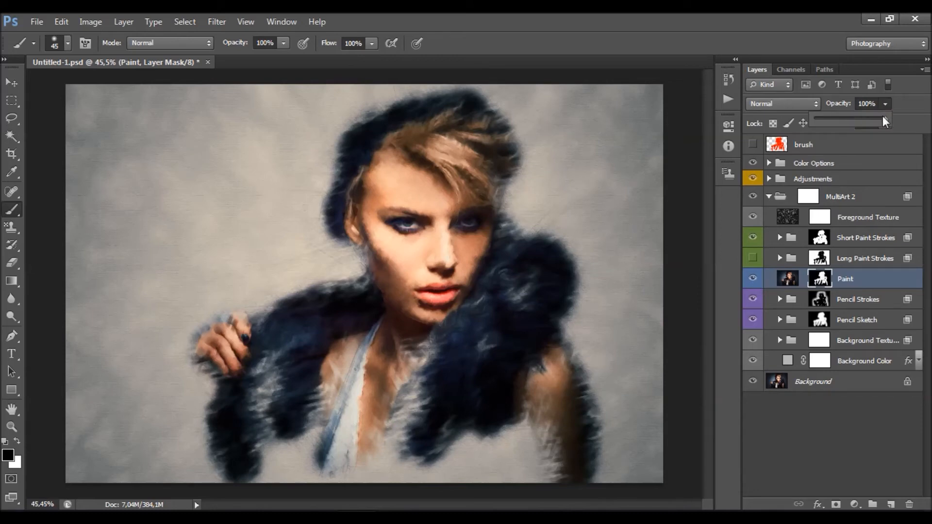
{"action": "left_click_drag", "start_coordinate": [858, 120], "coordinate": [885, 119]}
Hide the Paint layer, check the image with the Short Paint Strokes group off and on, and show Paint again
{"action": "left_click", "coordinate": [755, 284]}
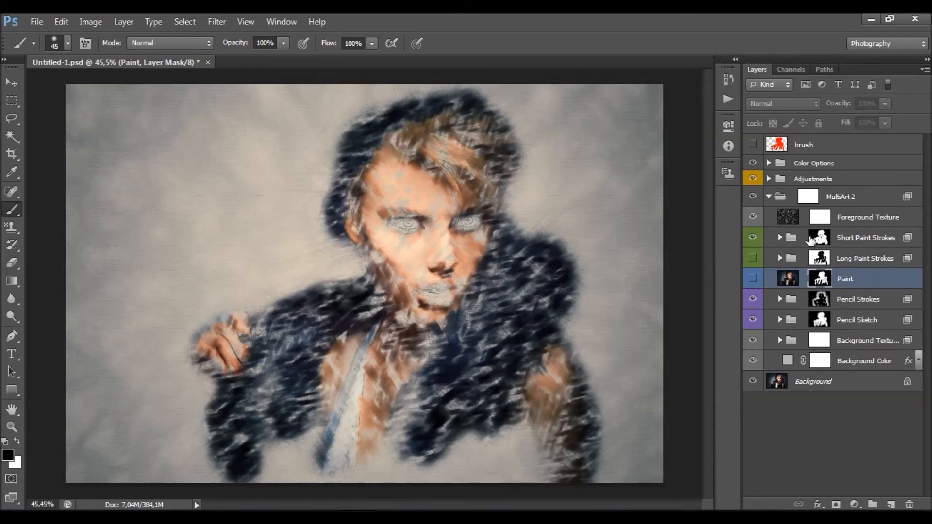
{"action": "left_click", "coordinate": [751, 237]}
{"action": "left_click", "coordinate": [751, 237]}
{"action": "left_click", "coordinate": [753, 279]}
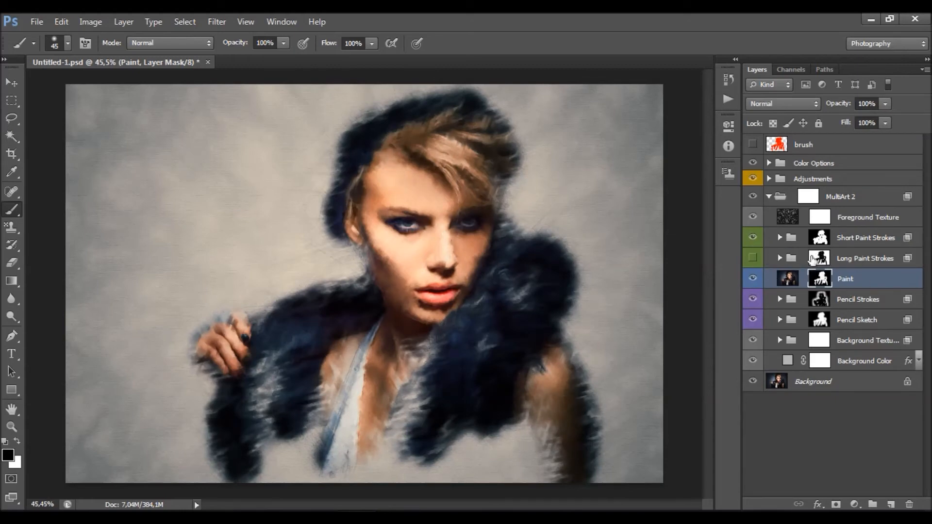
Make the Long Paint Strokes group visible and expand it to list its stroke layers
{"action": "left_click", "coordinate": [861, 262]}
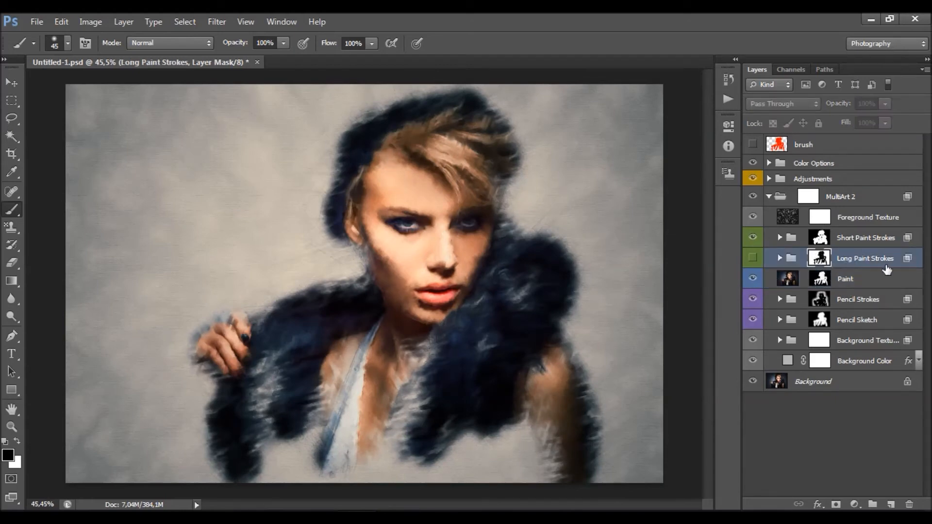
{"action": "left_click", "coordinate": [754, 259]}
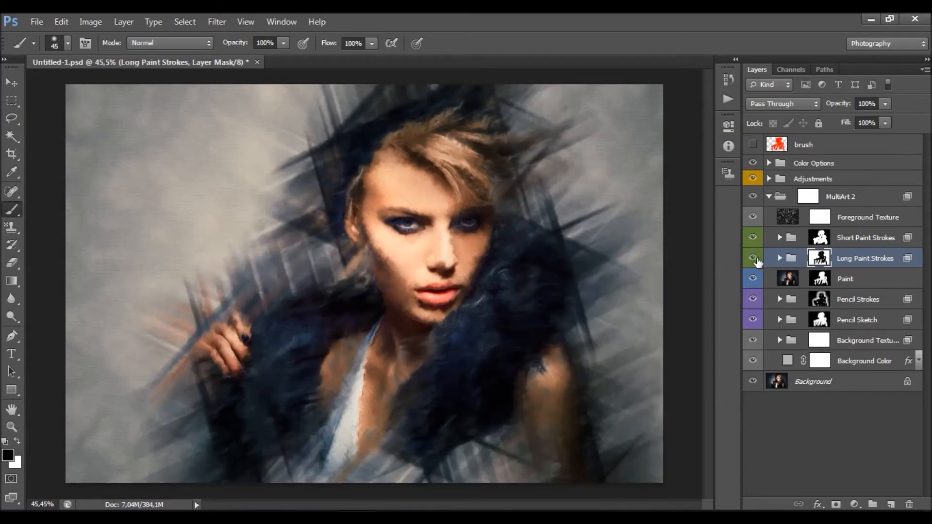
{"action": "left_click", "coordinate": [779, 259]}
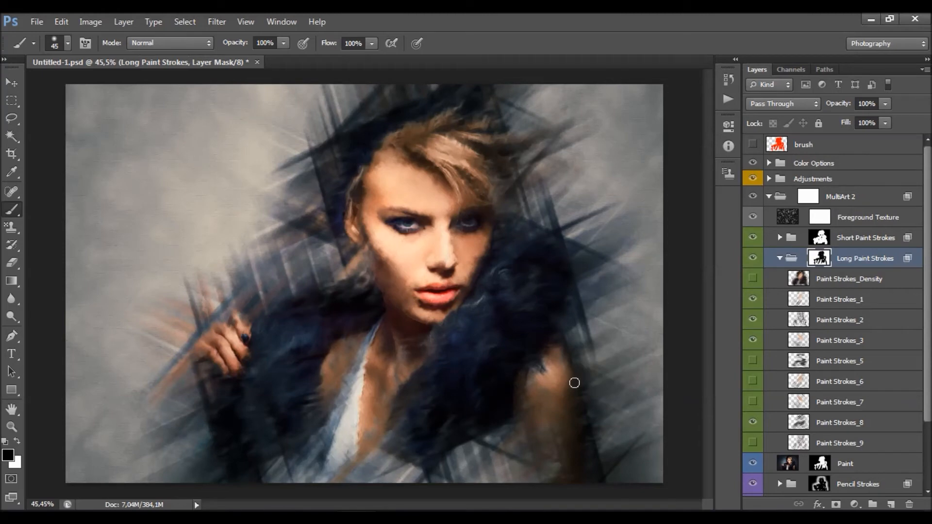
Hide Paint Strokes_1, Paint Strokes_2, Paint Strokes_3 and Paint Strokes_8 in the Long Paint Strokes group, and show Paint Strokes_9
{"action": "left_click_drag", "start_coordinate": [753, 299], "coordinate": [753, 340]}
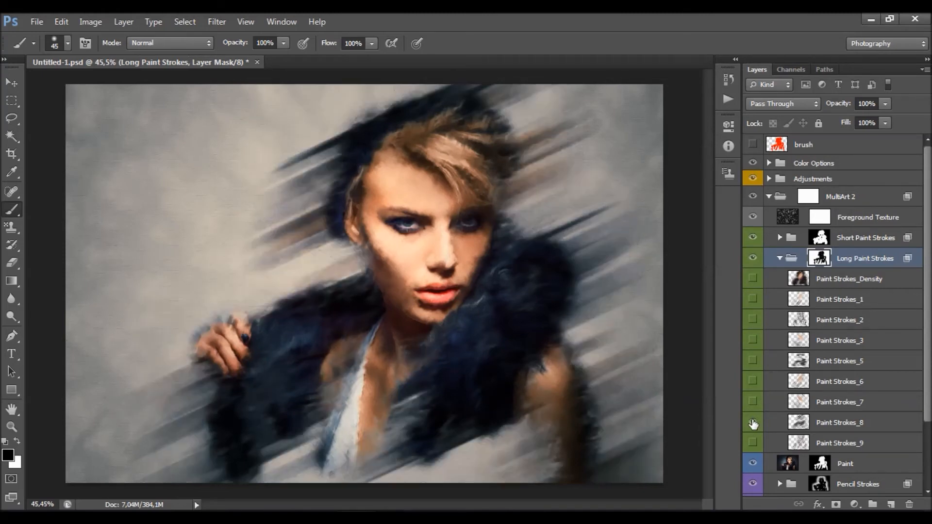
{"action": "left_click", "coordinate": [753, 422]}
{"action": "left_click", "coordinate": [752, 443]}
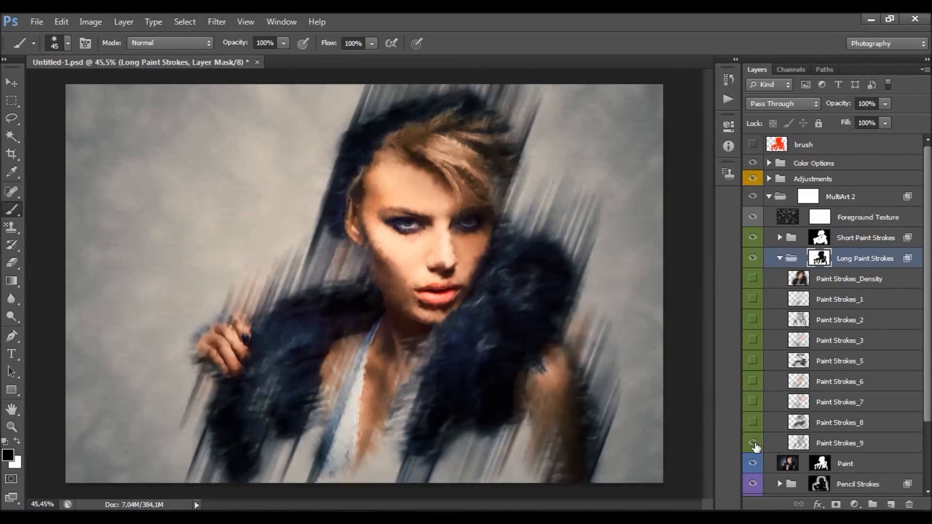
Preview Paint Strokes_5 and Paint Strokes_3 one at a time over the portrait, hiding each again
{"action": "left_click", "coordinate": [753, 361]}
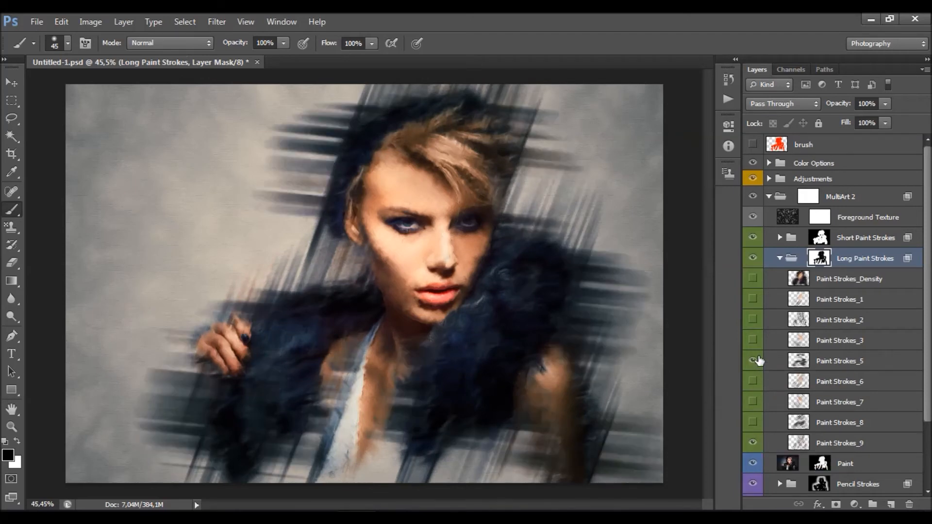
{"action": "left_click", "coordinate": [753, 362]}
{"action": "left_click", "coordinate": [758, 341]}
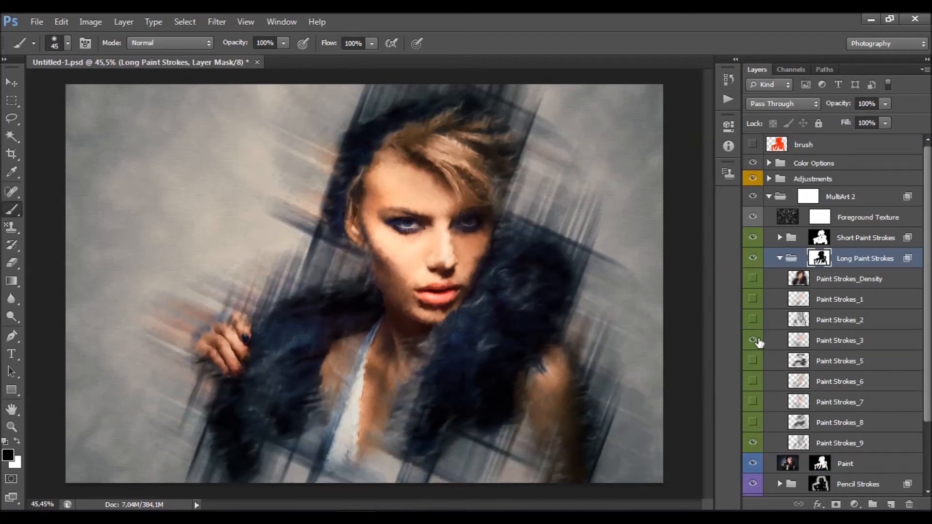
{"action": "left_click", "coordinate": [753, 341]}
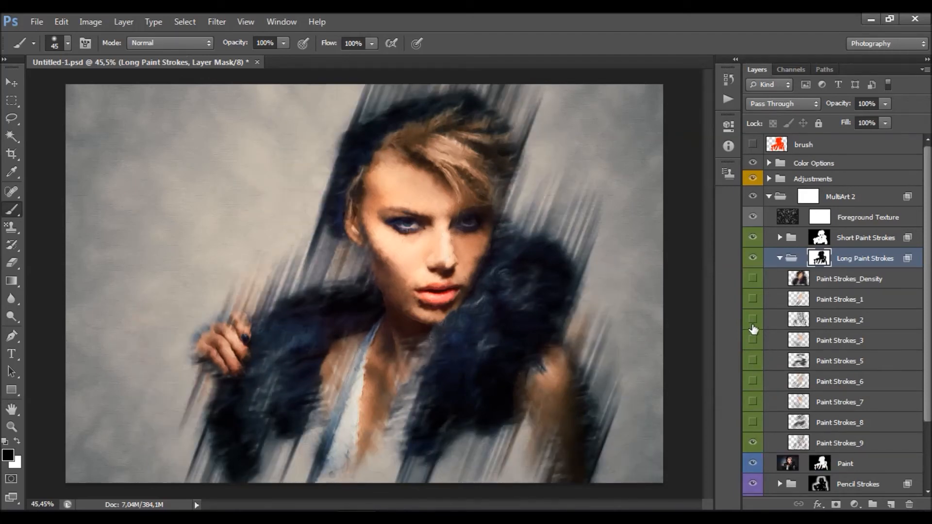
Show Paint Strokes_1, and preview Paint Strokes_5 and Paint Strokes_6 in turn, hiding both again
{"action": "left_click", "coordinate": [753, 300]}
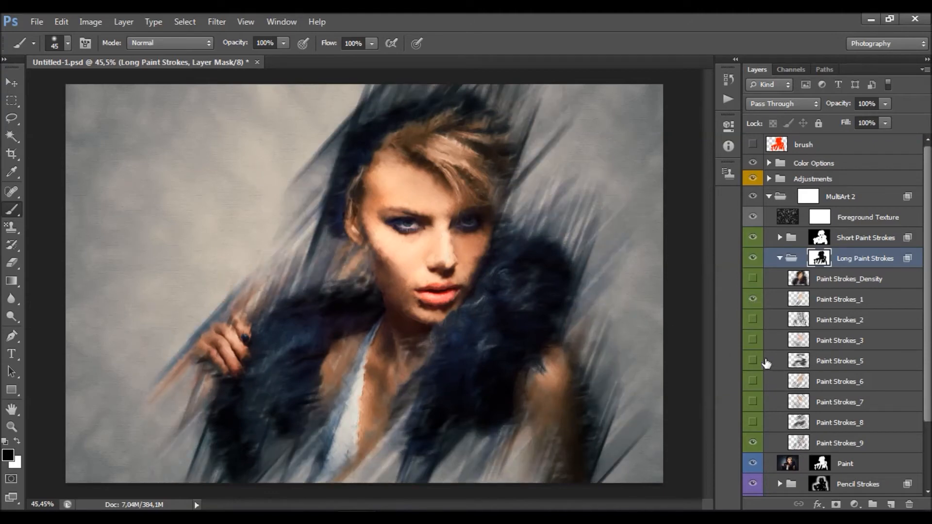
{"action": "left_click", "coordinate": [752, 361]}
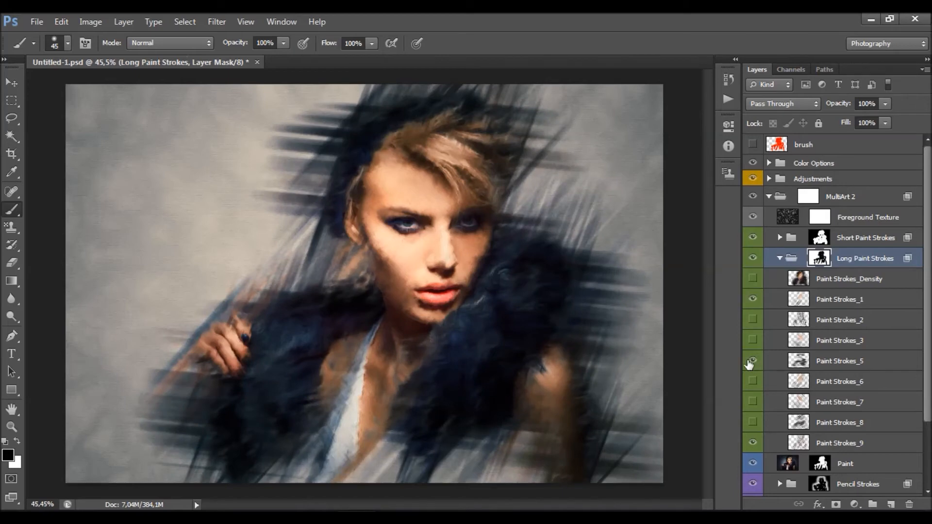
{"action": "left_click", "coordinate": [753, 361]}
{"action": "left_click", "coordinate": [753, 381]}
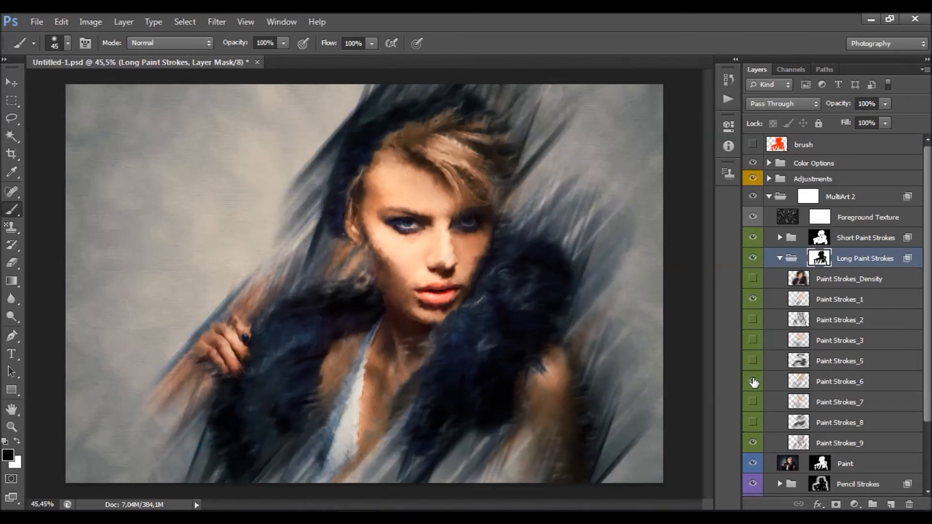
{"action": "left_click", "coordinate": [752, 381]}
Show Paint Strokes_3 and Paint Strokes_8, trying Paint Strokes_7 and Paint Strokes_5 and hiding them again
{"action": "left_click", "coordinate": [753, 402]}
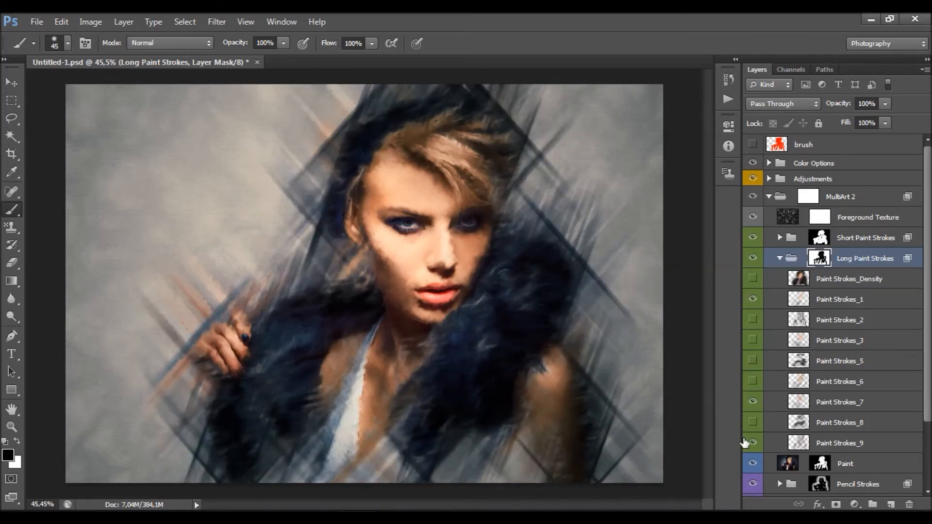
{"action": "left_click", "coordinate": [753, 340]}
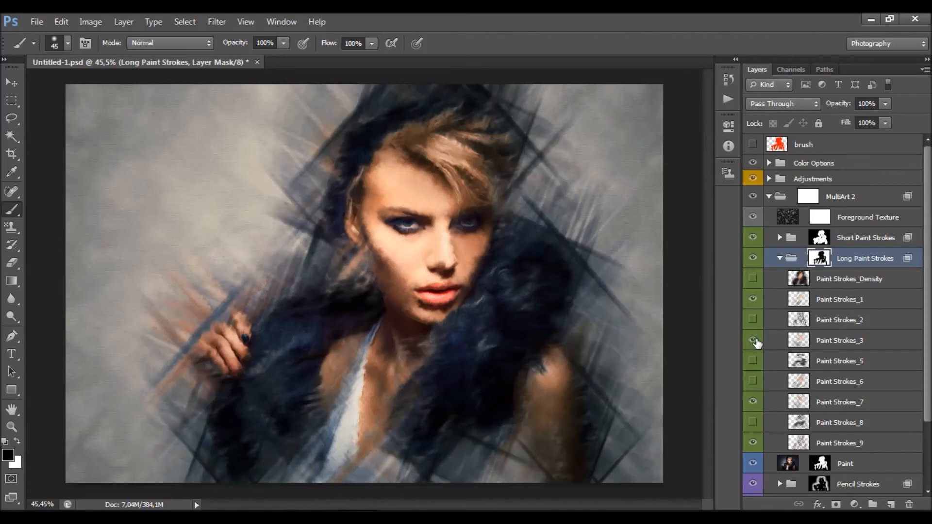
{"action": "left_click", "coordinate": [752, 401]}
{"action": "left_click", "coordinate": [752, 361]}
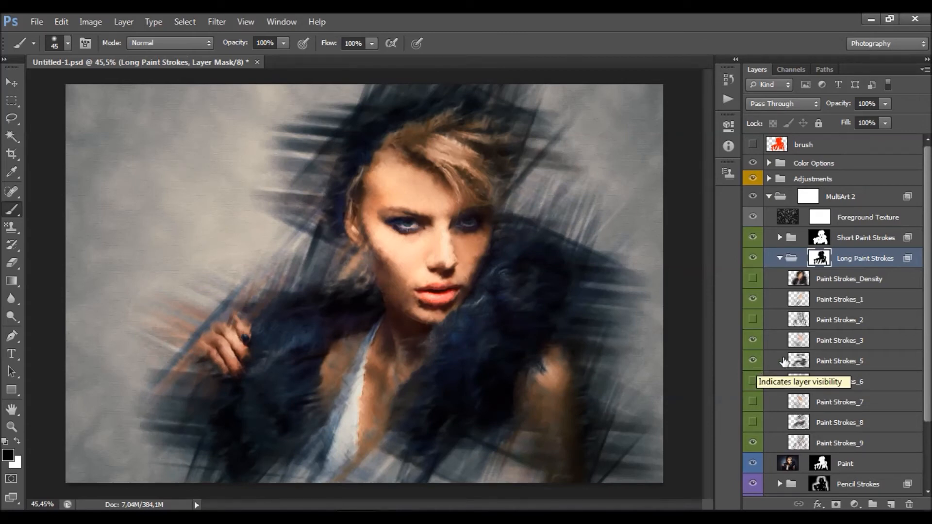
{"action": "left_click", "coordinate": [753, 365]}
{"action": "left_click", "coordinate": [753, 422]}
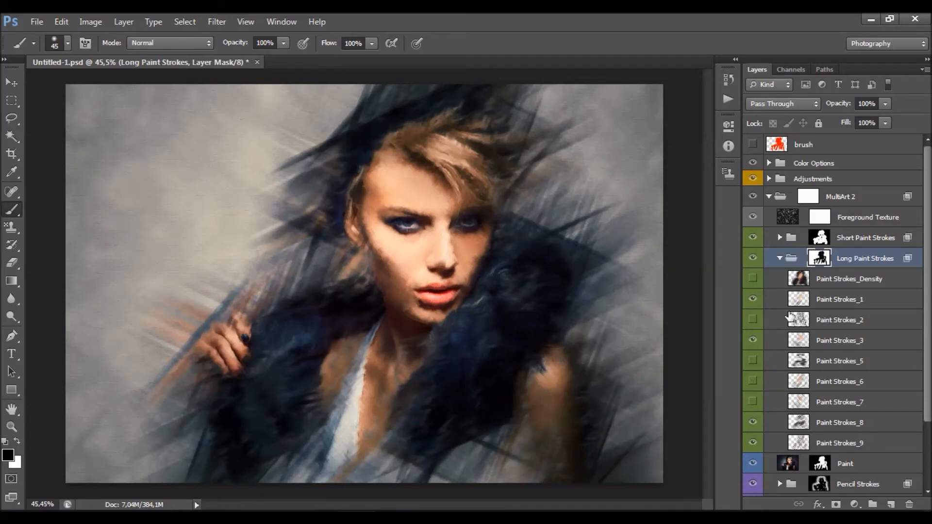
Show the Paint Strokes_Density layer, set its opacity to 12%, and compare the image with it off and on
{"action": "left_click", "coordinate": [798, 280]}
{"action": "left_click", "coordinate": [753, 279]}
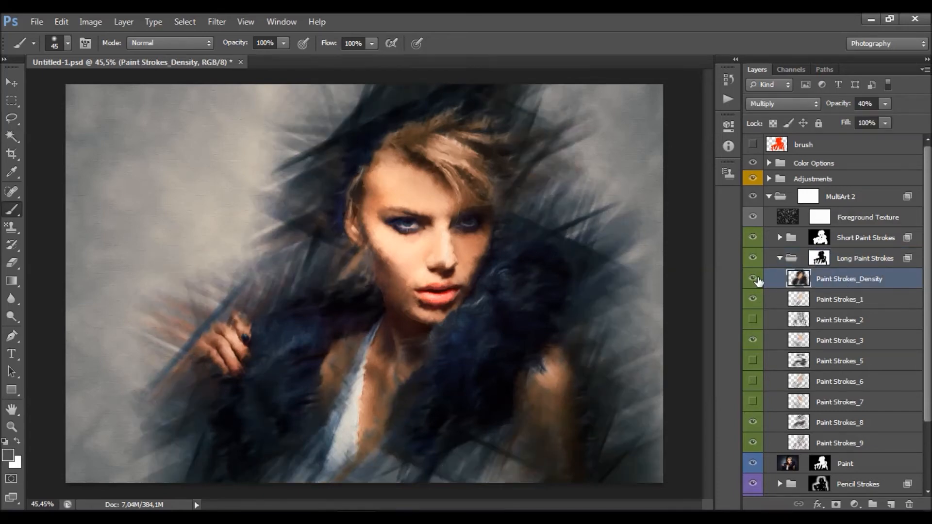
{"action": "left_click", "coordinate": [753, 278]}
{"action": "left_click", "coordinate": [752, 278]}
{"action": "left_click_drag", "start_coordinate": [839, 104], "coordinate": [825, 104]}
{"action": "left_click", "coordinate": [753, 279]}
{"action": "left_click", "coordinate": [753, 279]}
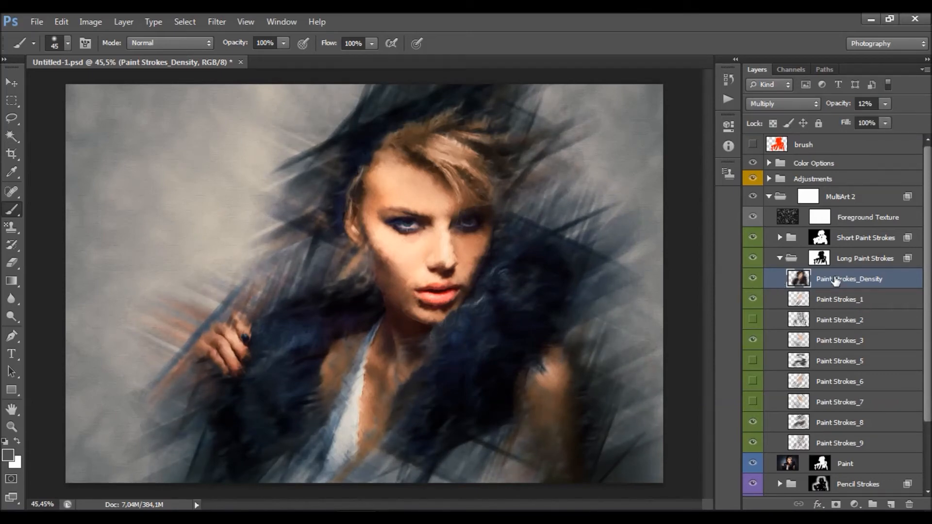
Select the Long Paint Strokes mask, and disable and re-enable it to check what it hides
{"action": "left_click", "coordinate": [820, 259]}
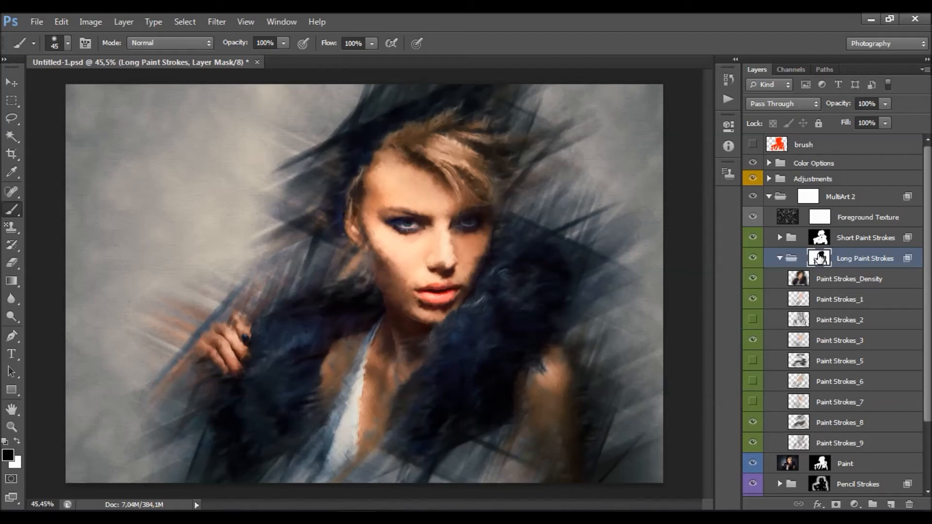
{"action": "left_click", "coordinate": [818, 259], "text": "shift"}
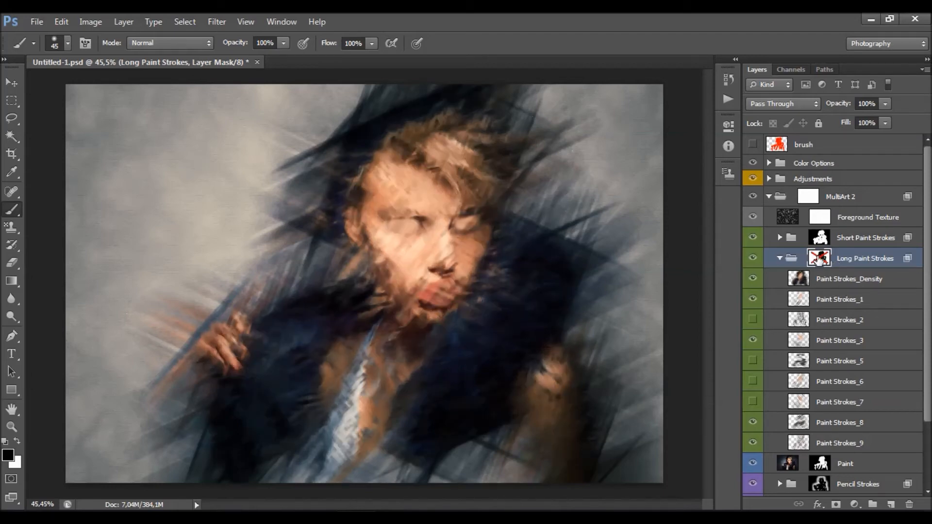
{"action": "left_click", "coordinate": [818, 260], "text": "shift"}
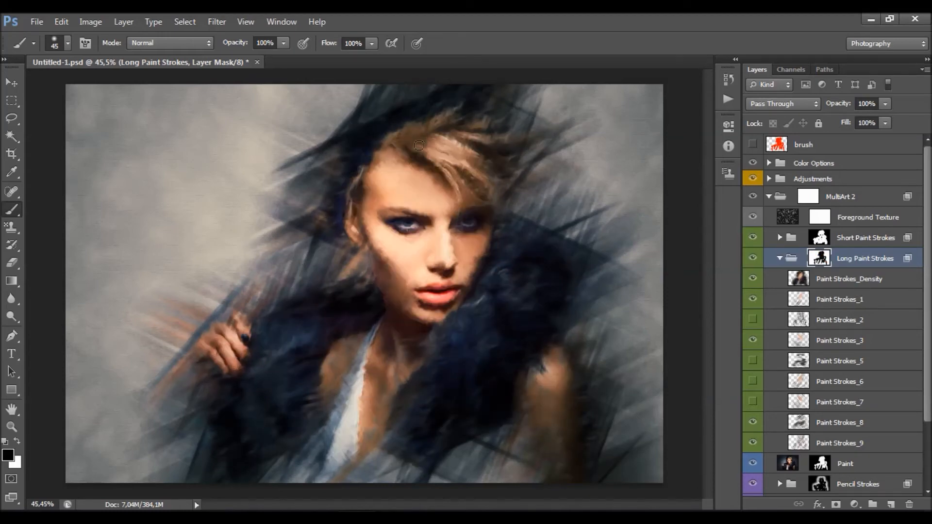
Set up a 149 px brush with white as the foreground colour for the Long Paint Strokes mask
{"action": "left_click", "coordinate": [18, 441]}
{"action": "right_click", "coordinate": [264, 330]}
{"action": "left_click_drag", "start_coordinate": [339, 362], "coordinate": [363, 362]}
{"action": "left_click", "coordinate": [500, 73]}
{"action": "mouse_move", "coordinate": [410, 140]}
{"action": "left_mouse_down"}
{"action": "mouse_move", "coordinate": [360, 170]}
{"action": "mouse_move", "coordinate": [435, 172]}
{"action": "mouse_move", "coordinate": [326, 223]}
{"action": "mouse_move", "coordinate": [387, 322]}
{"action": "mouse_move", "coordinate": [453, 395]}
{"action": "mouse_move", "coordinate": [195, 433]}
{"action": "mouse_move", "coordinate": [524, 468]}
{"action": "left_mouse_up"}
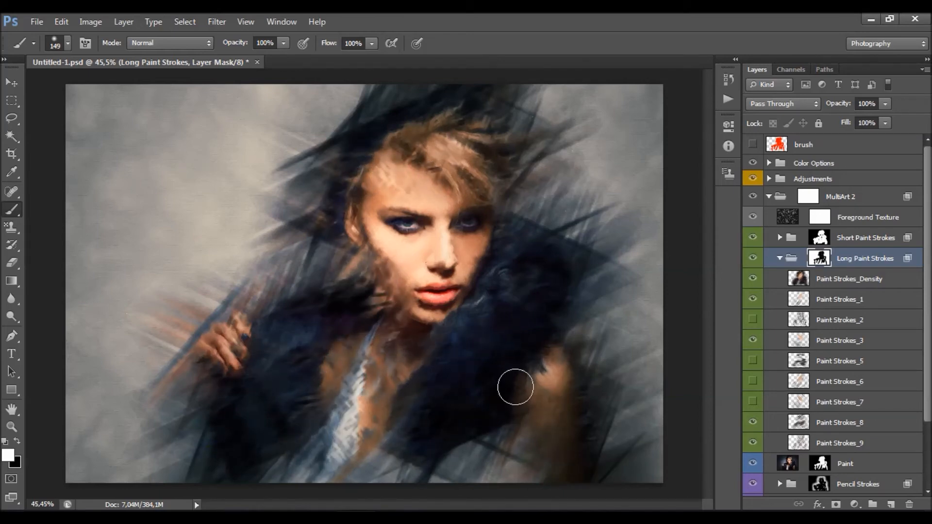
{"action": "key", "text": "ctrl+z"}
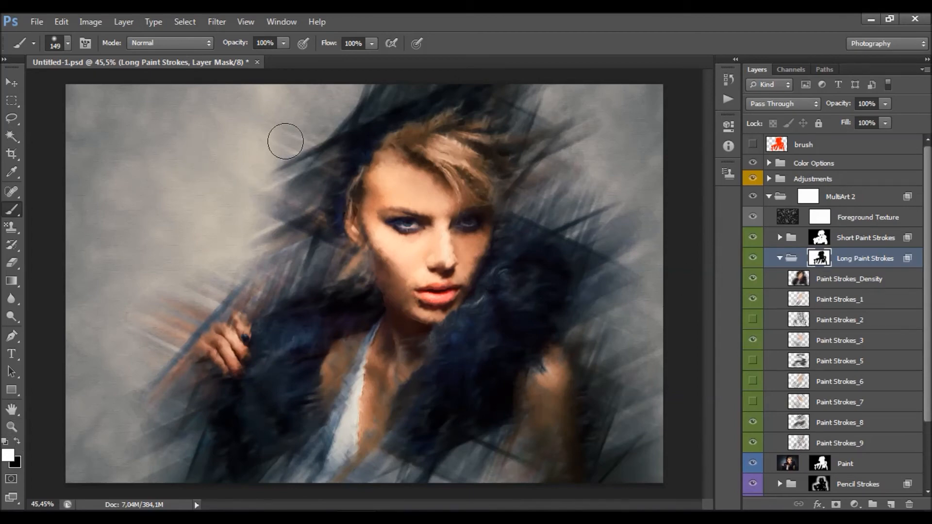
{"action": "key", "text": "x"}
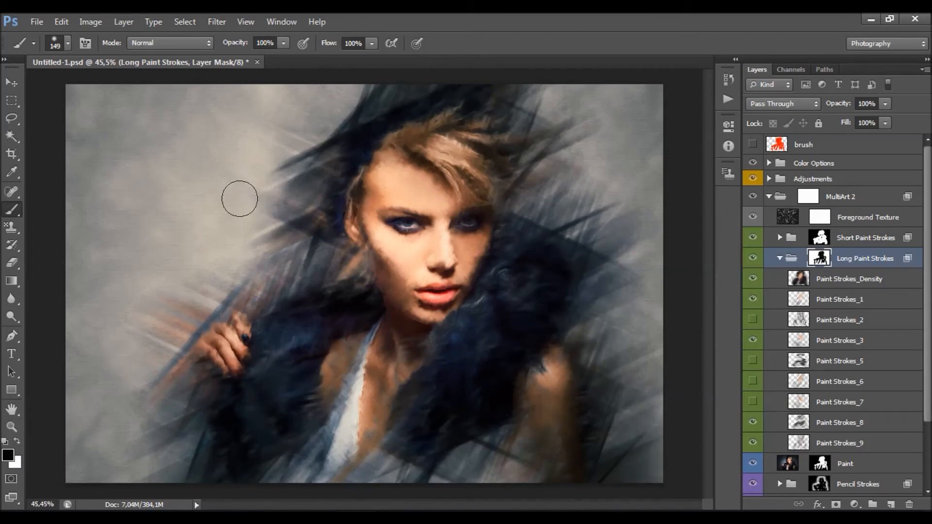
{"action": "left_click", "coordinate": [18, 440]}
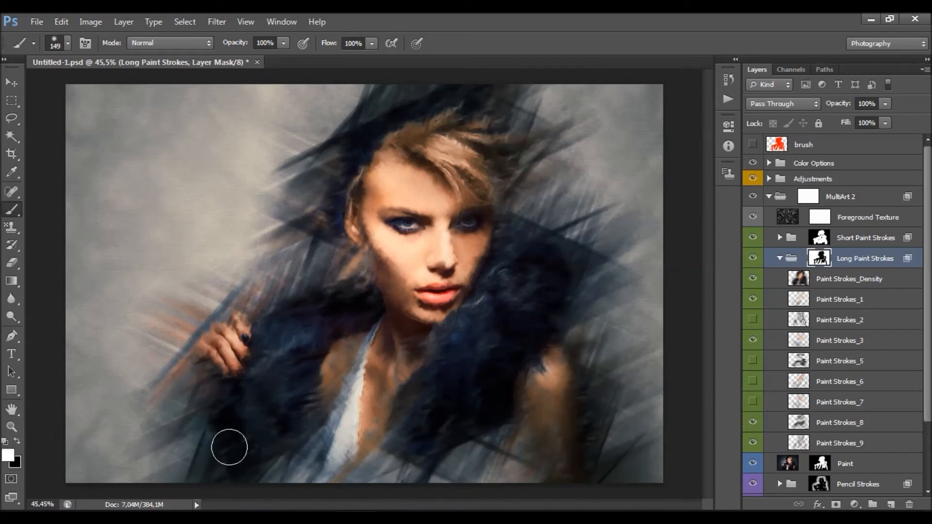
Paint white on the Long Paint Strokes mask over the chest, top, arm and fur coat, and collapse the group
{"action": "mouse_move", "coordinate": [370, 451]}
{"action": "left_mouse_down"}
{"action": "mouse_move", "coordinate": [348, 362]}
{"action": "mouse_move", "coordinate": [367, 388]}
{"action": "left_mouse_up"}
{"action": "mouse_move", "coordinate": [512, 401]}
{"action": "left_mouse_down"}
{"action": "mouse_move", "coordinate": [542, 418]}
{"action": "mouse_move", "coordinate": [550, 391]}
{"action": "left_mouse_up"}
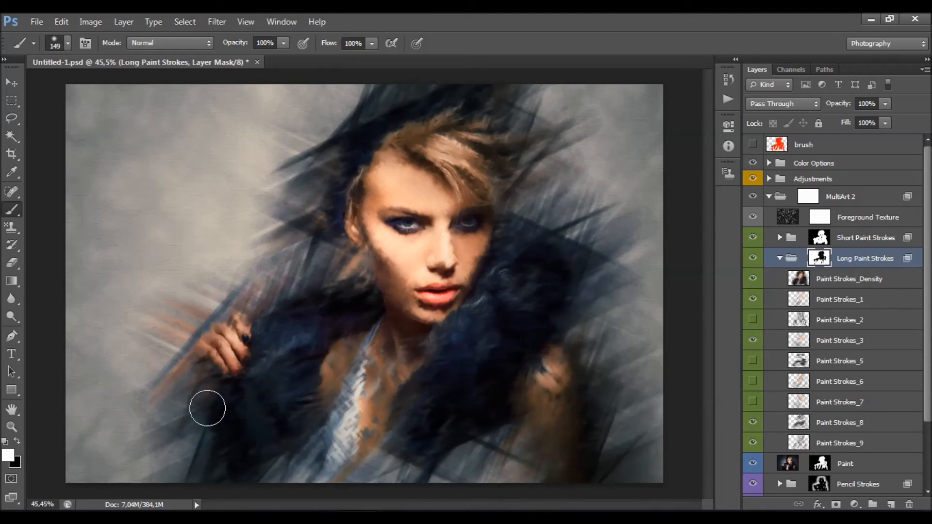
{"action": "mouse_move", "coordinate": [335, 320]}
{"action": "left_mouse_down"}
{"action": "mouse_move", "coordinate": [377, 329]}
{"action": "mouse_move", "coordinate": [397, 373]}
{"action": "mouse_move", "coordinate": [377, 408]}
{"action": "left_mouse_up"}
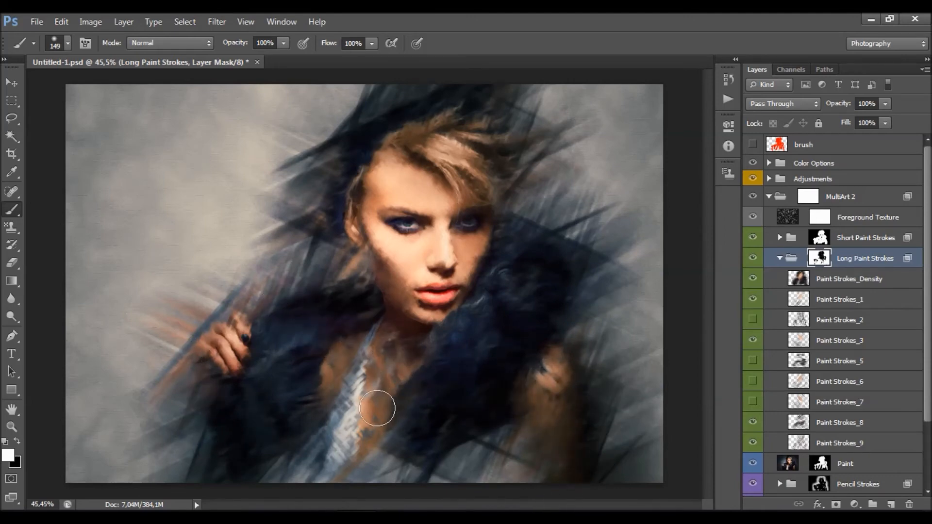
{"action": "mouse_move", "coordinate": [561, 254]}
{"action": "left_mouse_down"}
{"action": "mouse_move", "coordinate": [524, 350]}
{"action": "mouse_move", "coordinate": [528, 314]}
{"action": "mouse_move", "coordinate": [504, 302]}
{"action": "mouse_move", "coordinate": [470, 366]}
{"action": "left_mouse_up"}
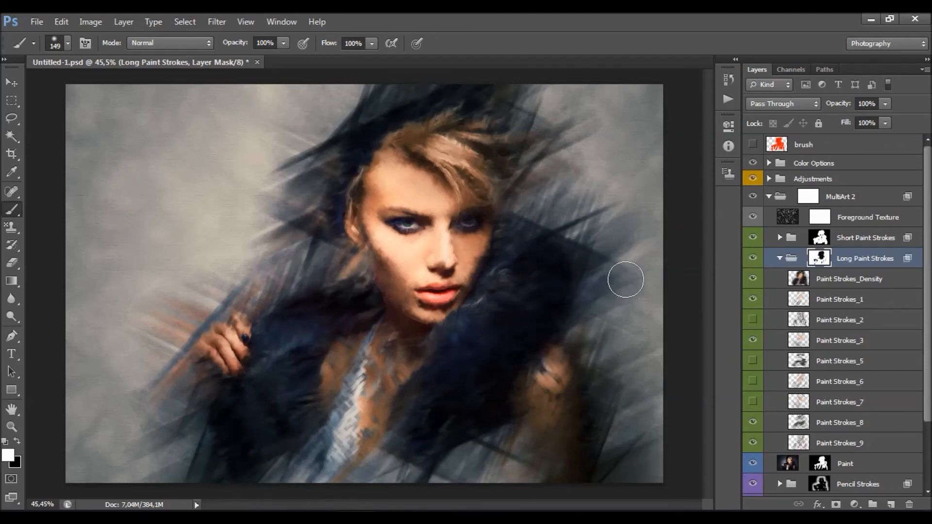
{"action": "left_click", "coordinate": [779, 258]}
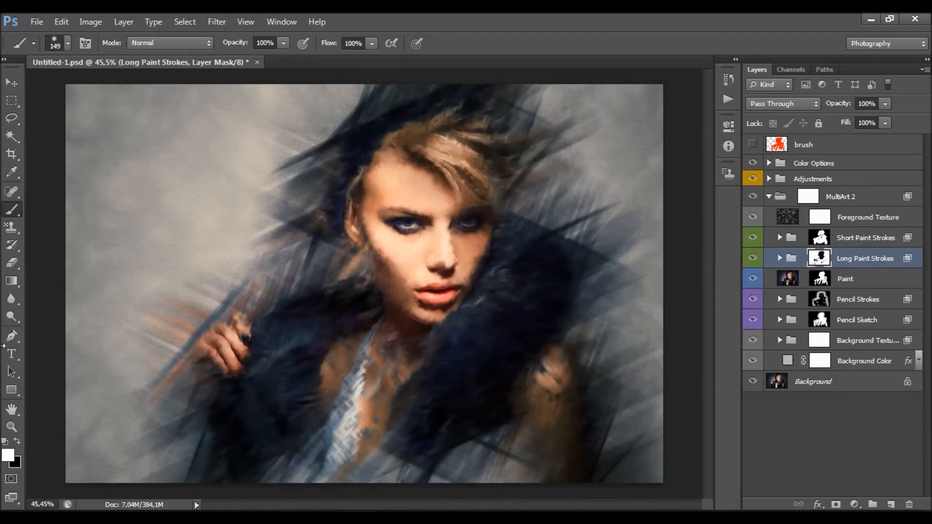
Collapse the MultiArt 2 group and delete the Add Sharpen layer from the Adjustments group
{"action": "key", "text": "z"}
{"action": "left_click", "coordinate": [442, 240], "text": "alt"}
{"action": "left_click", "coordinate": [395, 267]}
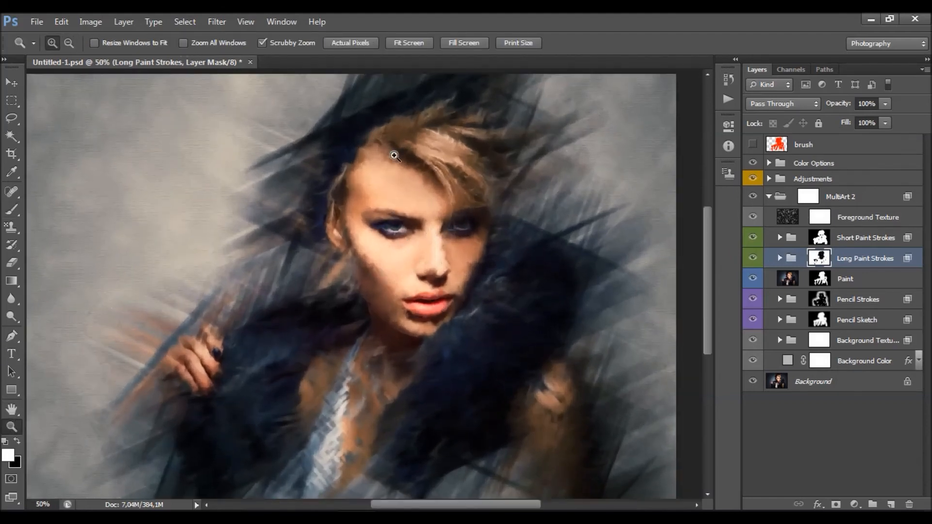
{"action": "left_click", "coordinate": [363, 238], "text": "alt"}
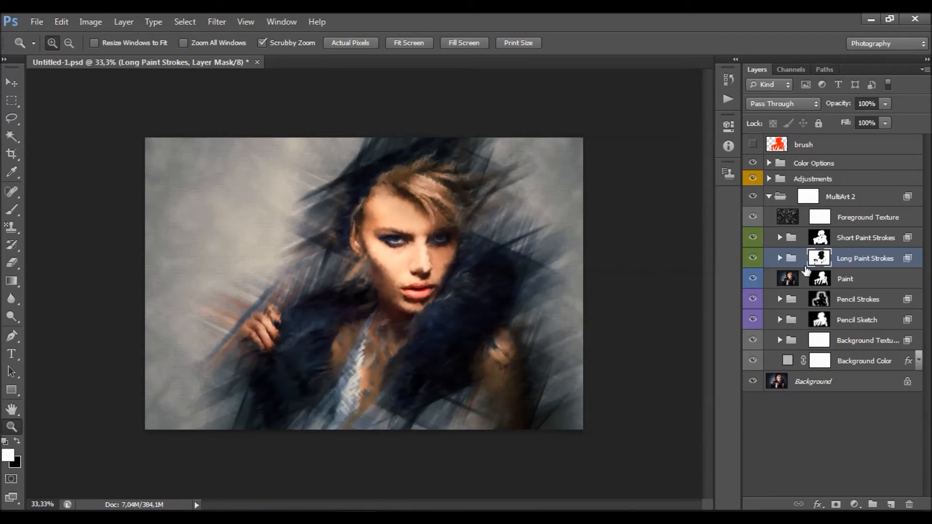
{"action": "left_click", "coordinate": [769, 196]}
{"action": "left_click", "coordinate": [769, 179]}
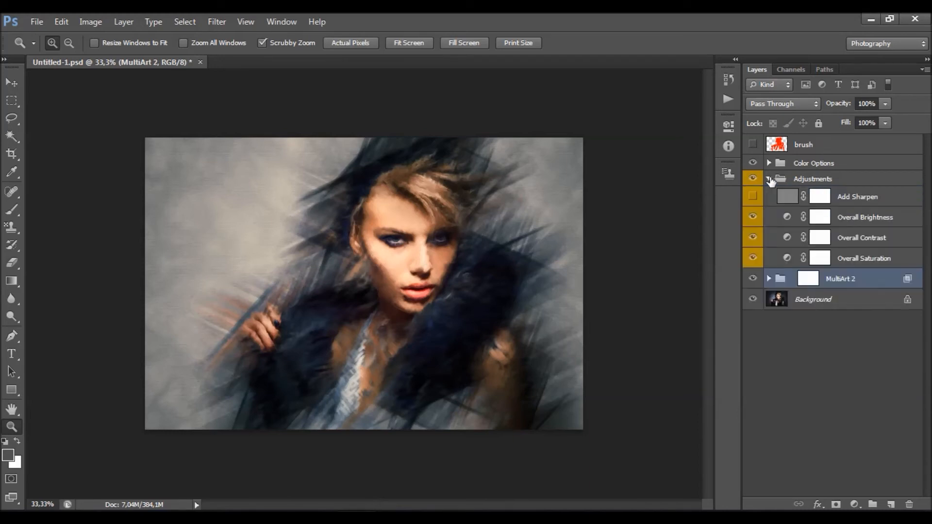
{"action": "left_click", "coordinate": [879, 196]}
{"action": "key", "text": "Delete"}
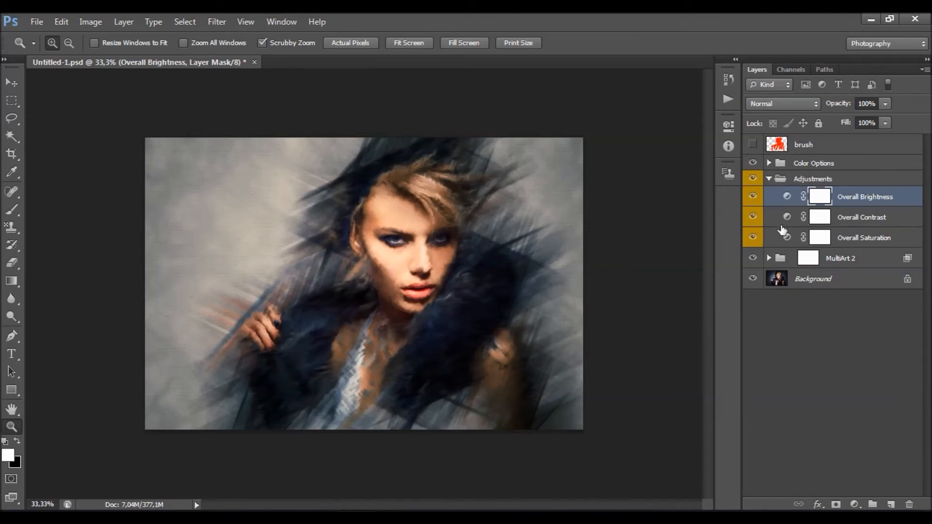
Adjust the Levels of the Overall Brightness layer, with the highlight input at 243
{"action": "double_click", "coordinate": [788, 198]}
{"action": "mouse_move", "coordinate": [691, 256]}
{"action": "left_mouse_down"}
{"action": "mouse_move", "coordinate": [676, 255]}
{"action": "mouse_move", "coordinate": [688, 257]}
{"action": "left_mouse_up"}
{"action": "left_click_drag", "start_coordinate": [590, 258], "coordinate": [697, 256]}
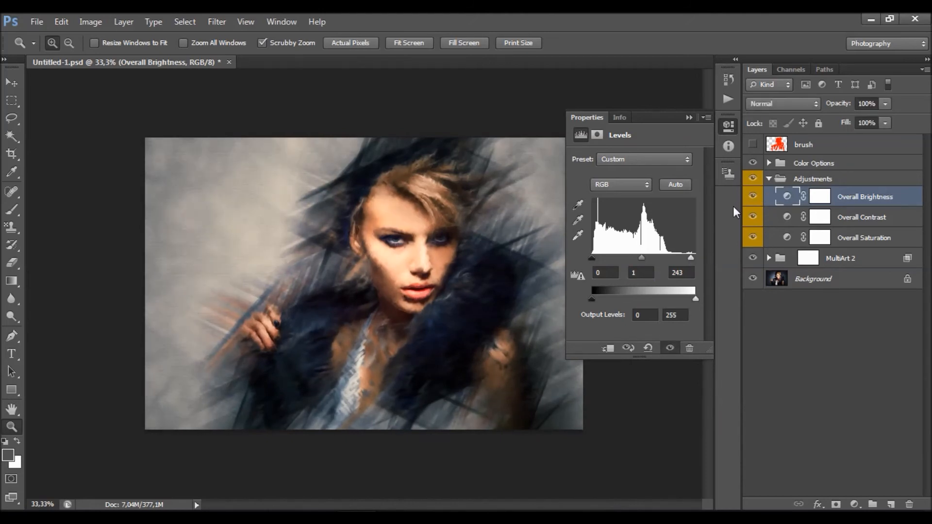
Adjust the Overall Contrast layer's opacity, compare the image with the layer off and on, and close its properties
{"action": "left_click", "coordinate": [847, 222]}
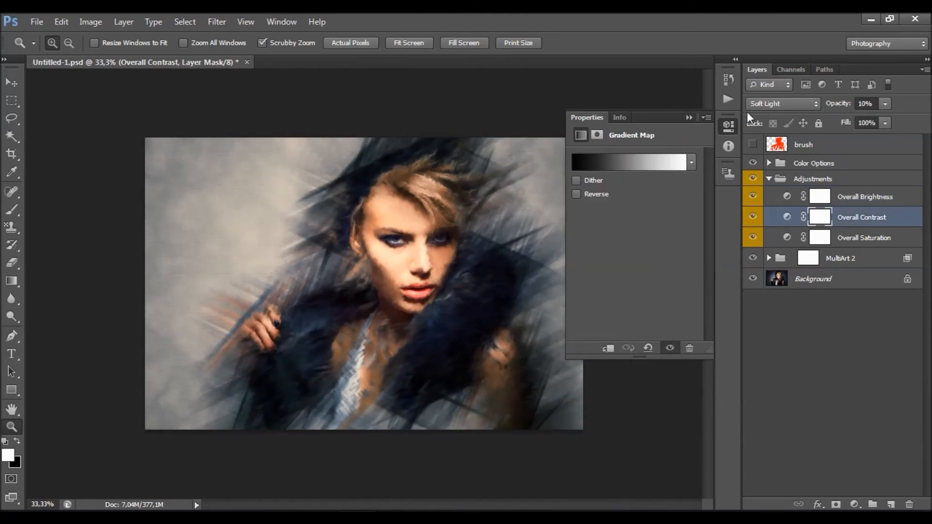
{"action": "left_click", "coordinate": [884, 104]}
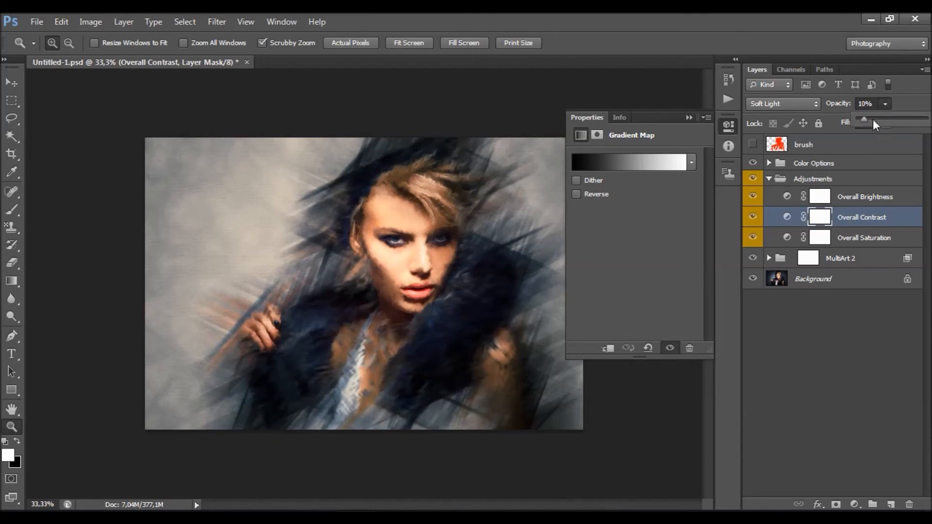
{"action": "left_click_drag", "start_coordinate": [924, 127], "coordinate": [867, 138]}
{"action": "left_click", "coordinate": [742, 218]}
{"action": "left_click", "coordinate": [753, 217]}
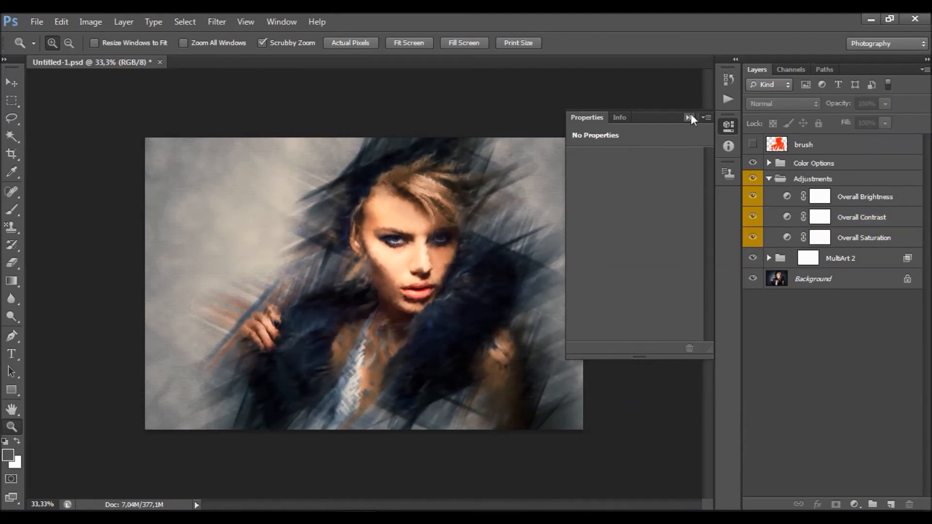
{"action": "left_click", "coordinate": [689, 117]}
{"action": "left_click", "coordinate": [864, 217]}
Fine-tune the saturation in the Overall Saturation layer's Hue/Saturation settings and close them
{"action": "left_click", "coordinate": [794, 239]}
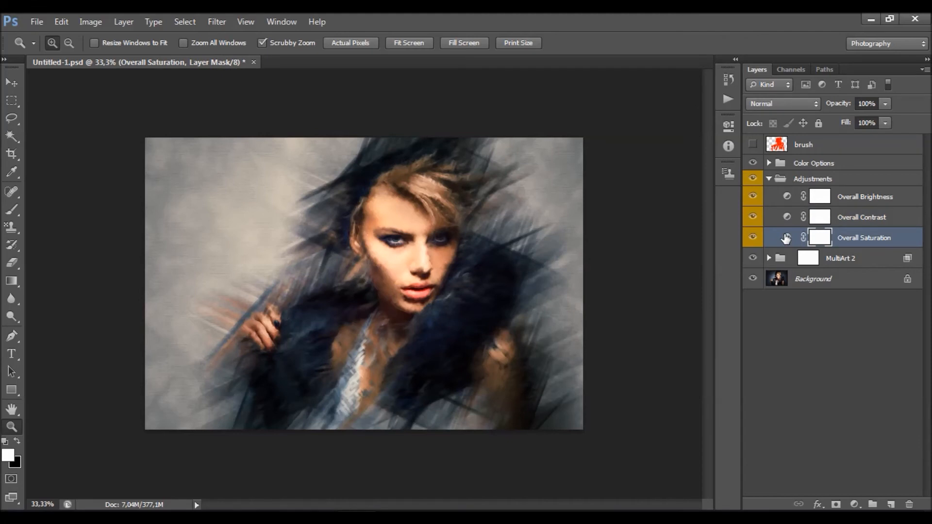
{"action": "double_click", "coordinate": [786, 238]}
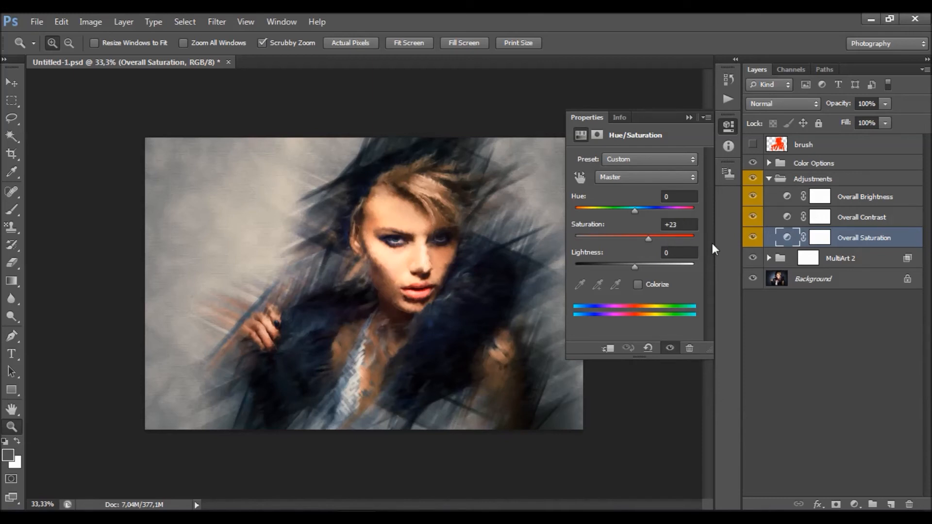
{"action": "left_click_drag", "start_coordinate": [650, 240], "coordinate": [651, 240]}
{"action": "left_click", "coordinate": [688, 117]}
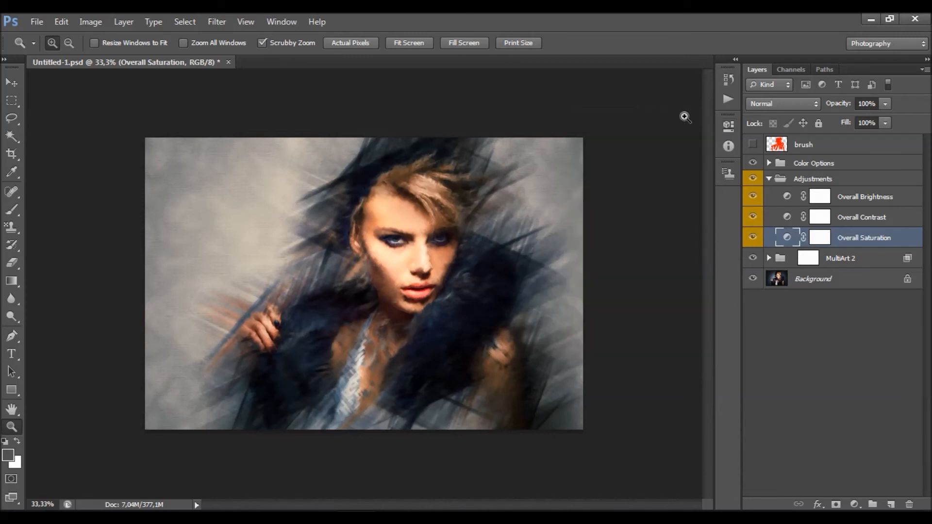
Add a new layer above Overall Brightness and fill it with the merged image using Apply Image
{"action": "left_click", "coordinate": [858, 201]}
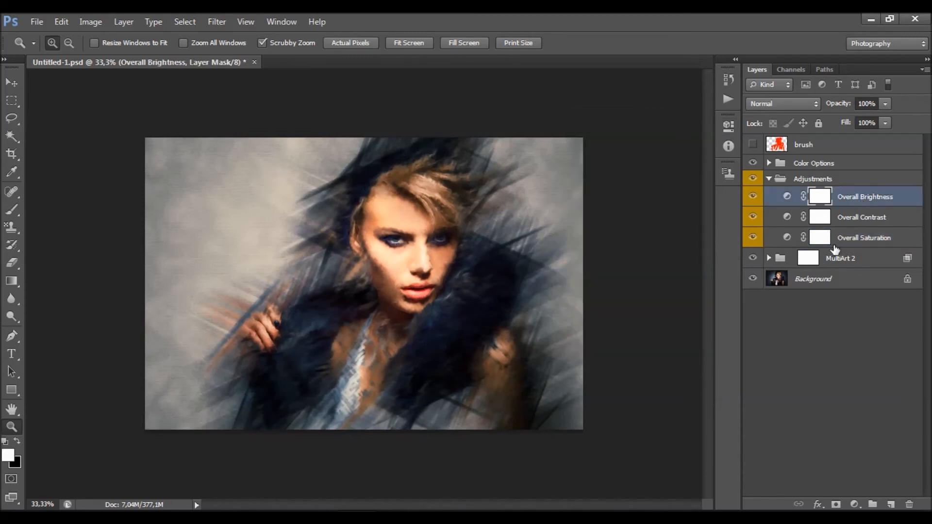
{"action": "left_click", "coordinate": [890, 505]}
{"action": "left_click", "coordinate": [89, 22]}
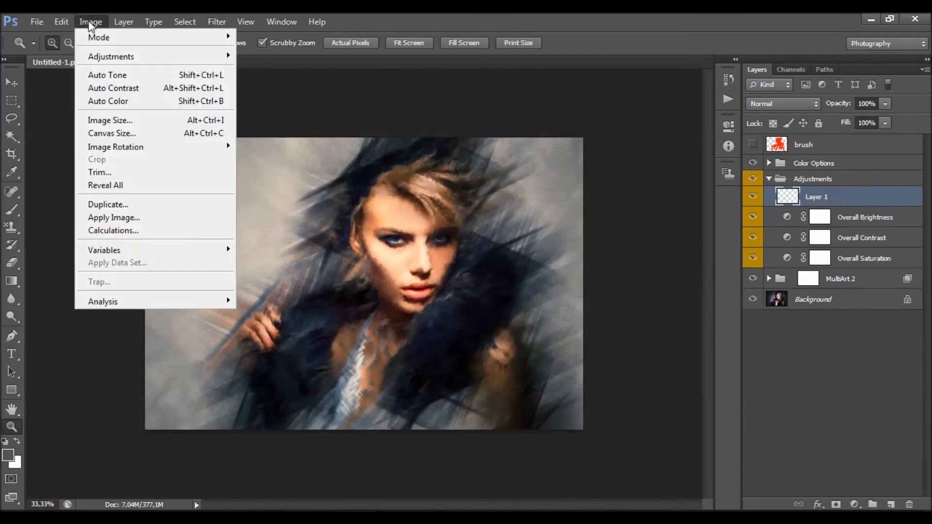
{"action": "left_click", "coordinate": [114, 217]}
{"action": "key", "text": "Return"}
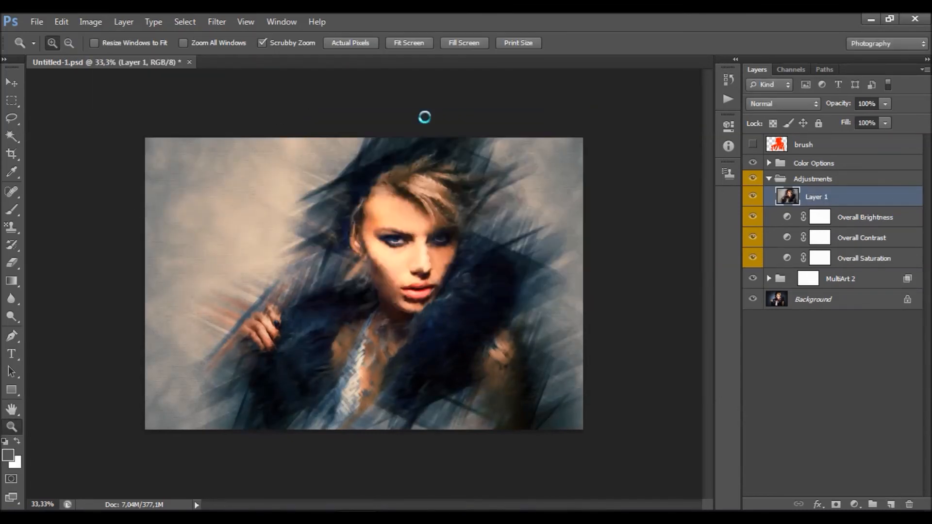
Apply a High Pass filter with a 2.0-pixel radius to Layer 1 and set its blend mode to Vivid Light
{"action": "left_click", "coordinate": [216, 22]}
{"action": "mouse_move", "coordinate": [361, 265]}
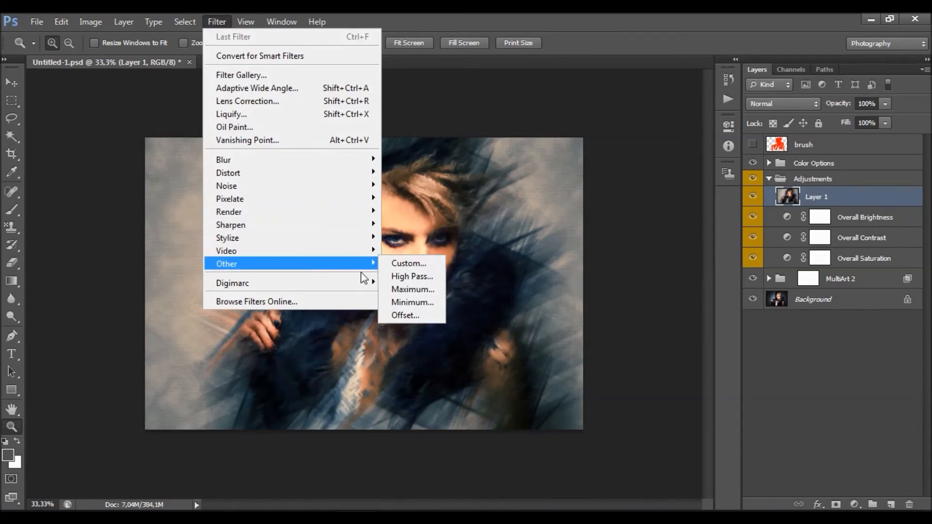
{"action": "left_click", "coordinate": [435, 277]}
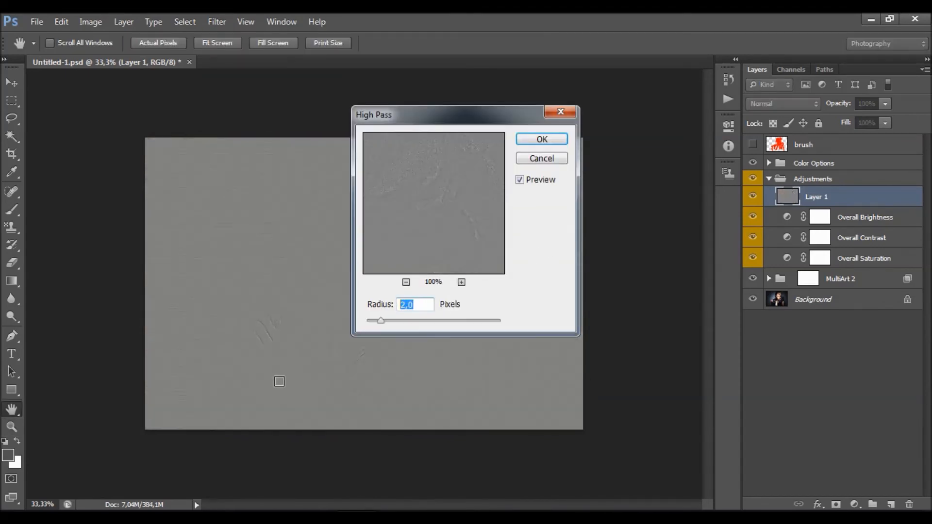
{"action": "left_click", "coordinate": [542, 138]}
{"action": "left_click", "coordinate": [783, 104]}
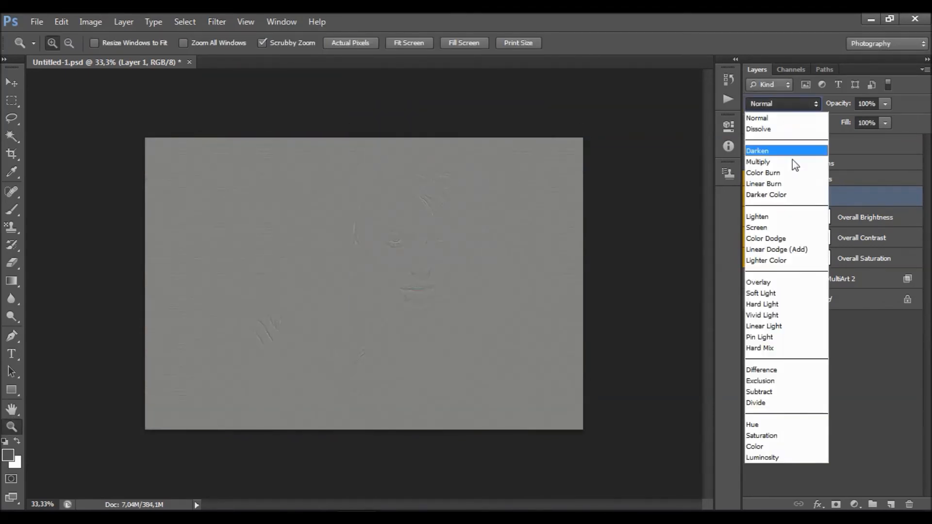
{"action": "left_click", "coordinate": [798, 315]}
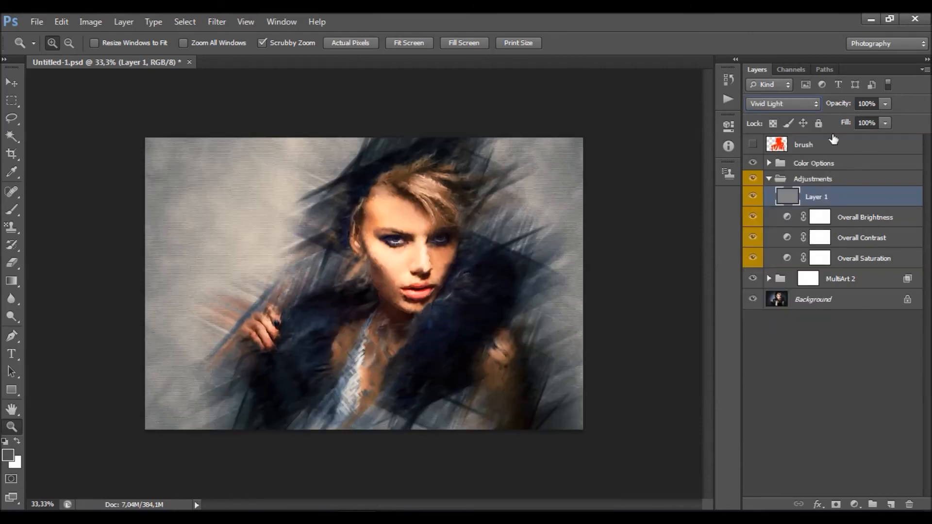
Lower the opacity of Layer 1 to 75% and compare the image with the sharpening off and on
{"action": "left_click", "coordinate": [445, 249]}
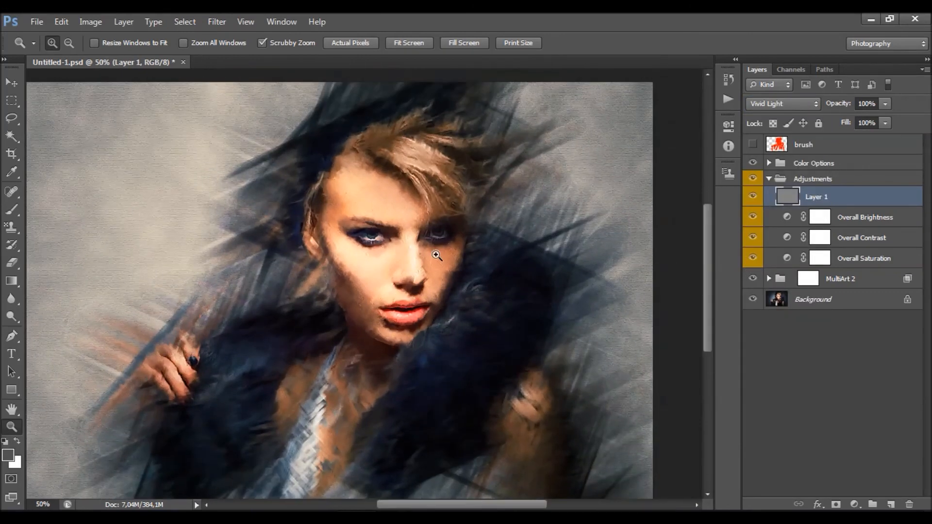
{"action": "scroll", "coordinate": [362, 247], "scroll_direction": "down", "scroll_amount": 1}
{"action": "scroll", "coordinate": [438, 246], "scroll_direction": "up", "scroll_amount": 1}
{"action": "left_click", "coordinate": [884, 104]}
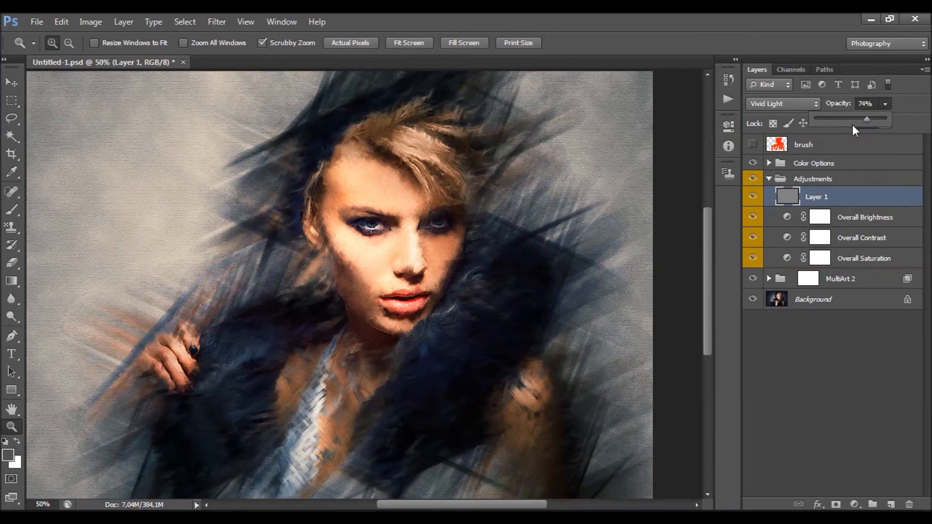
{"action": "left_click", "coordinate": [752, 197]}
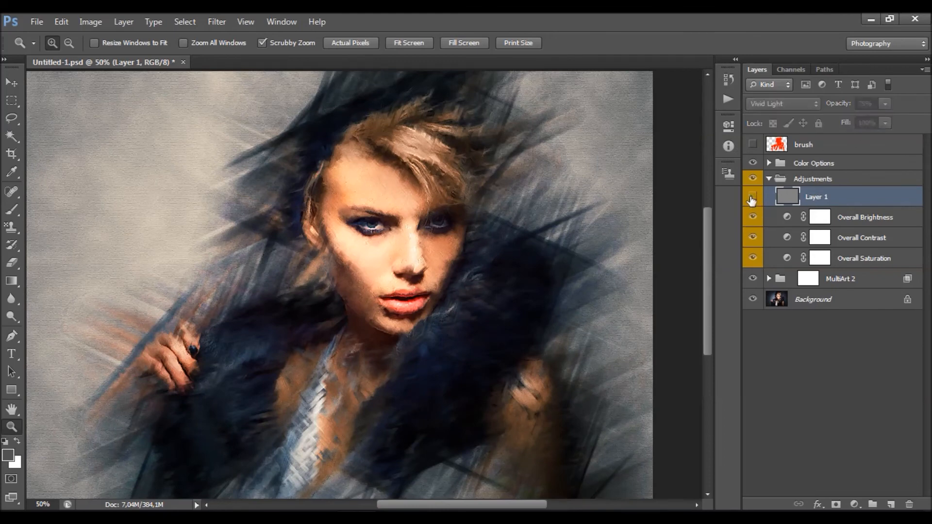
{"action": "left_click", "coordinate": [752, 197]}
{"action": "scroll", "coordinate": [301, 174], "scroll_direction": "up", "scroll_amount": 1}
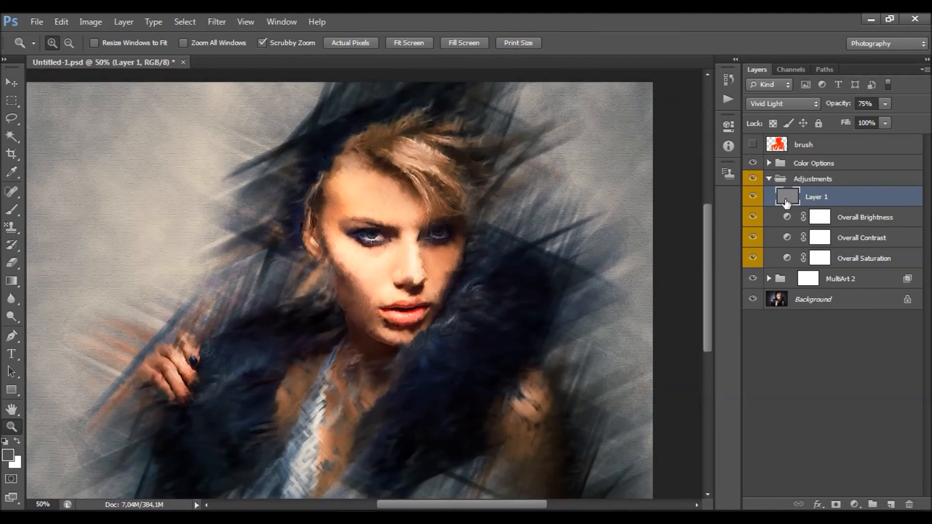
Collapse the Adjustments group, browse the Color Options group, and toggle Color Option 33 to check its effect
{"action": "left_click", "coordinate": [769, 180]}
{"action": "left_click", "coordinate": [769, 163]}
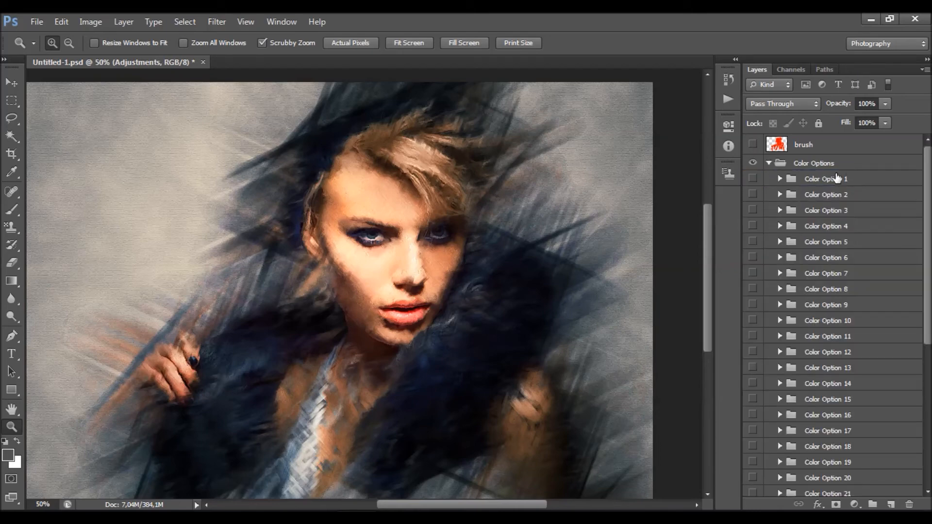
{"action": "scroll", "coordinate": [835, 224], "scroll_direction": "down", "scroll_amount": 10}
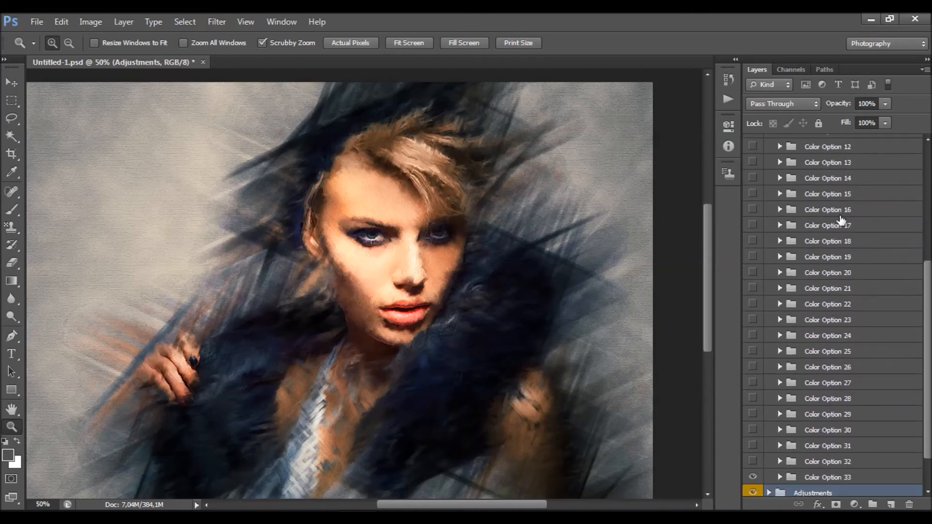
{"action": "scroll", "coordinate": [853, 439], "scroll_direction": "up", "scroll_amount": 8}
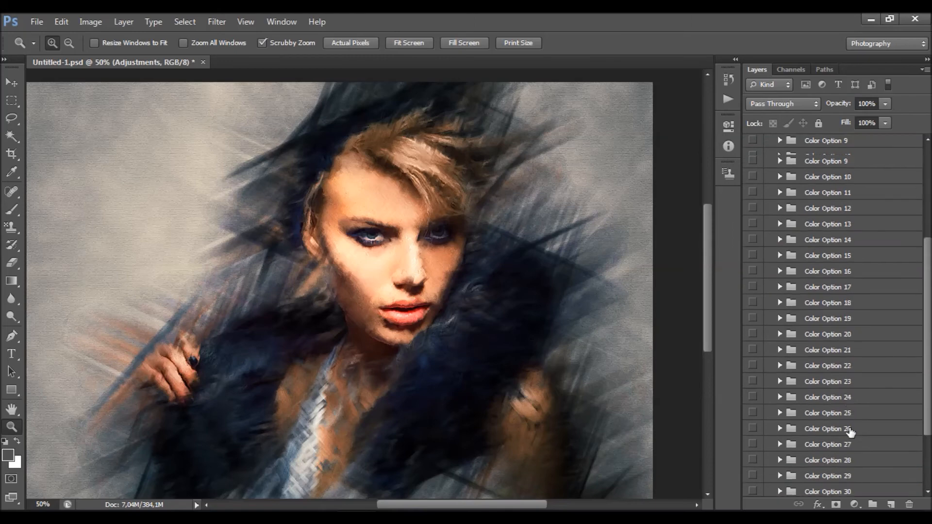
{"action": "scroll", "coordinate": [845, 410], "scroll_direction": "down", "scroll_amount": 7}
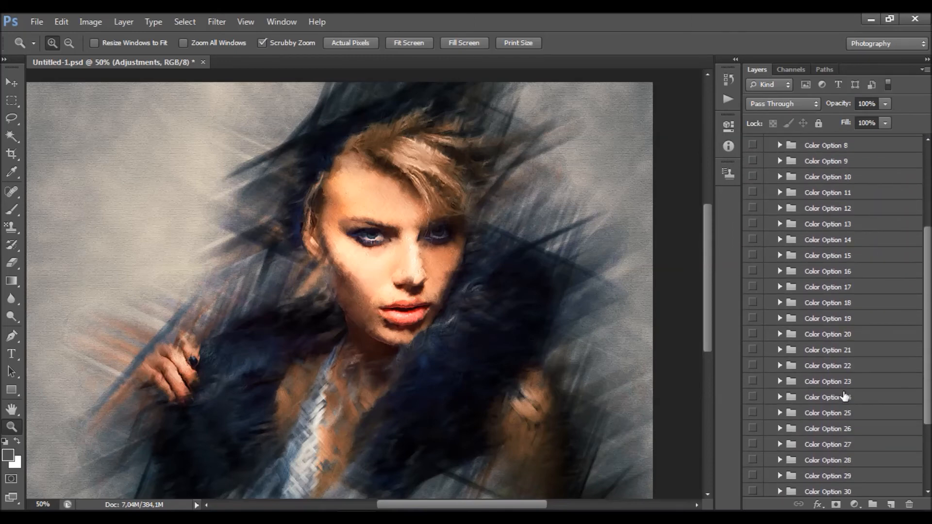
{"action": "left_click", "coordinate": [849, 478]}
{"action": "left_click", "coordinate": [753, 477]}
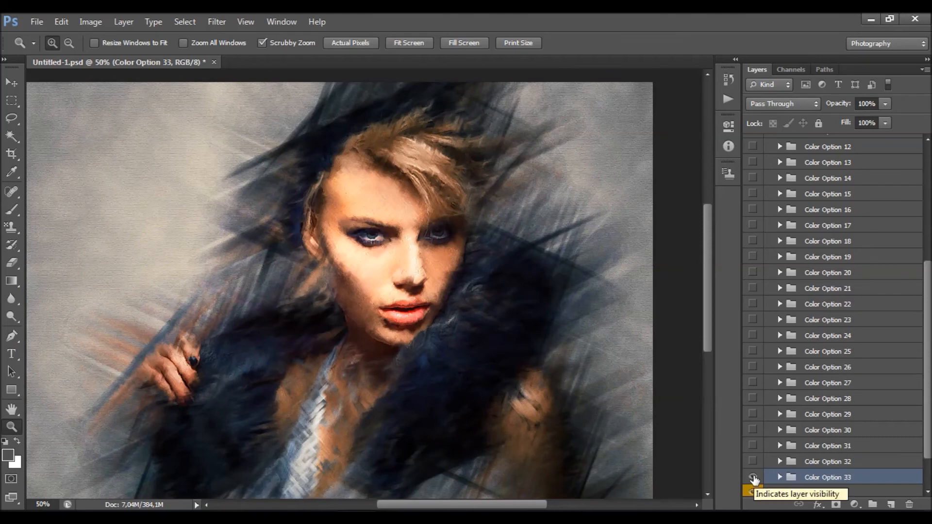
Preview Color Option 10 on the whole image, and hide it again
{"action": "scroll", "coordinate": [832, 391], "scroll_direction": "up", "scroll_amount": 10}
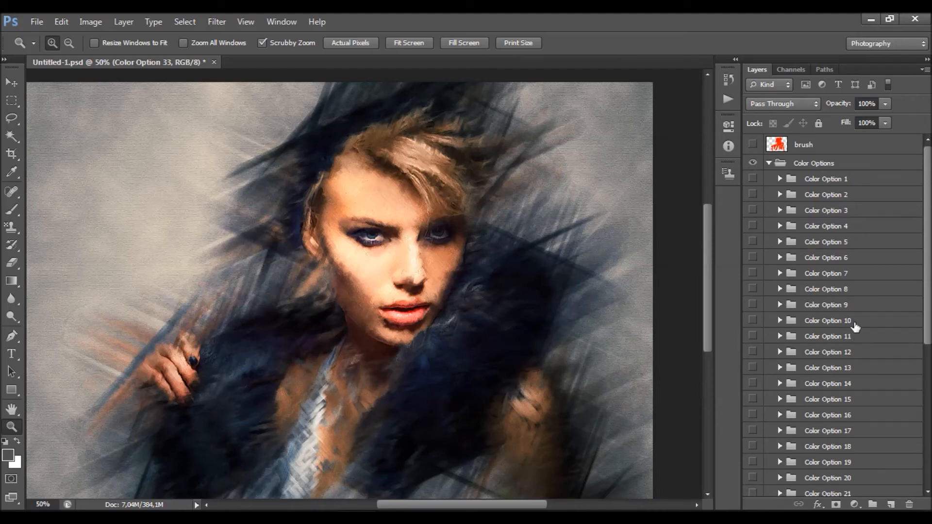
{"action": "left_click", "coordinate": [767, 319]}
{"action": "left_click", "coordinate": [751, 320]}
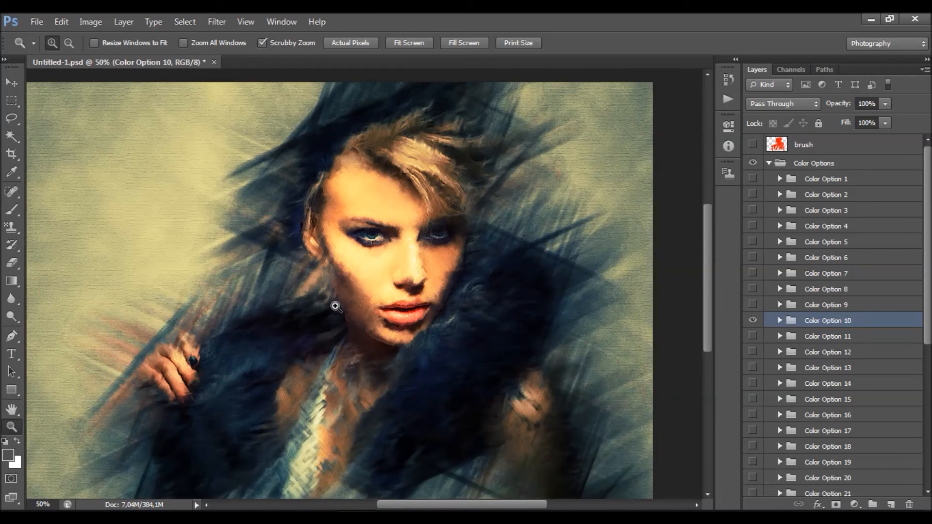
{"action": "scroll", "coordinate": [361, 291], "scroll_direction": "down", "scroll_amount": 1}
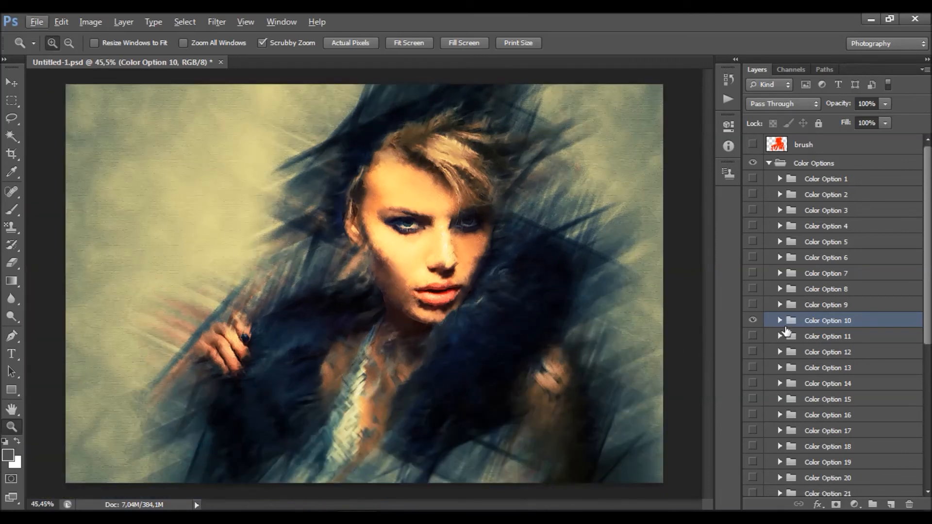
{"action": "left_click", "coordinate": [751, 320]}
Preview Color Option 22 and Color Option 23, hiding each one again
{"action": "scroll", "coordinate": [754, 325], "scroll_direction": "down", "scroll_amount": 6}
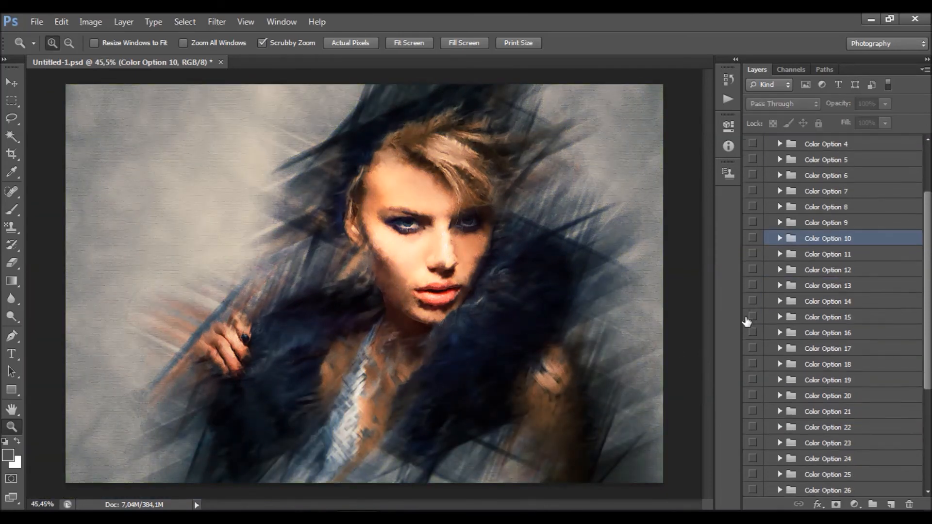
{"action": "left_click", "coordinate": [752, 386]}
{"action": "left_click", "coordinate": [752, 385]}
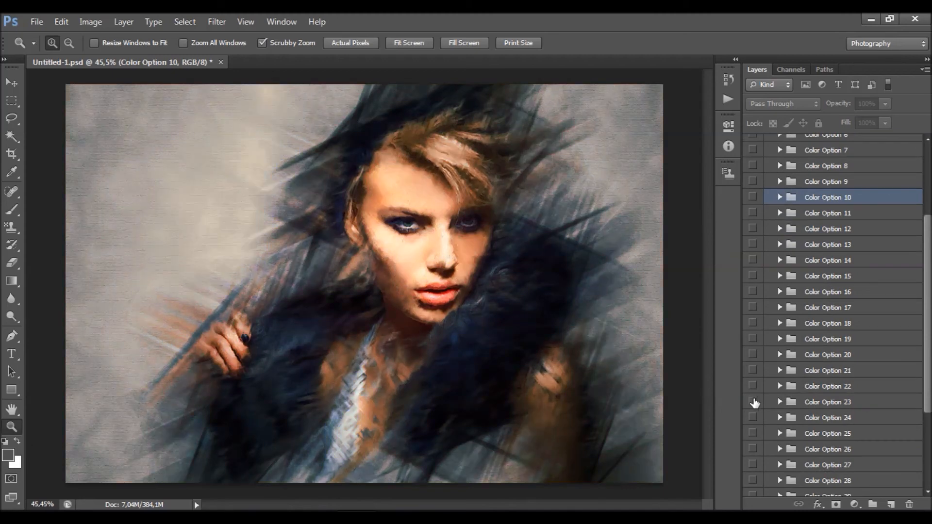
{"action": "left_click", "coordinate": [753, 402]}
{"action": "scroll", "coordinate": [753, 402], "scroll_direction": "down", "scroll_amount": 2}
{"action": "left_click", "coordinate": [752, 361]}
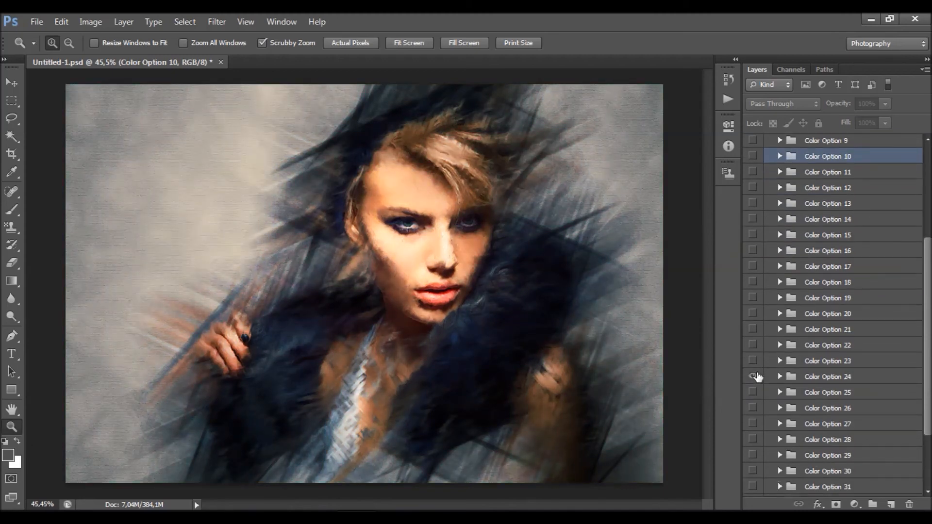
Show Color Option 24 and lower its opacity to 46%
{"action": "left_click", "coordinate": [753, 376]}
{"action": "left_click", "coordinate": [797, 378]}
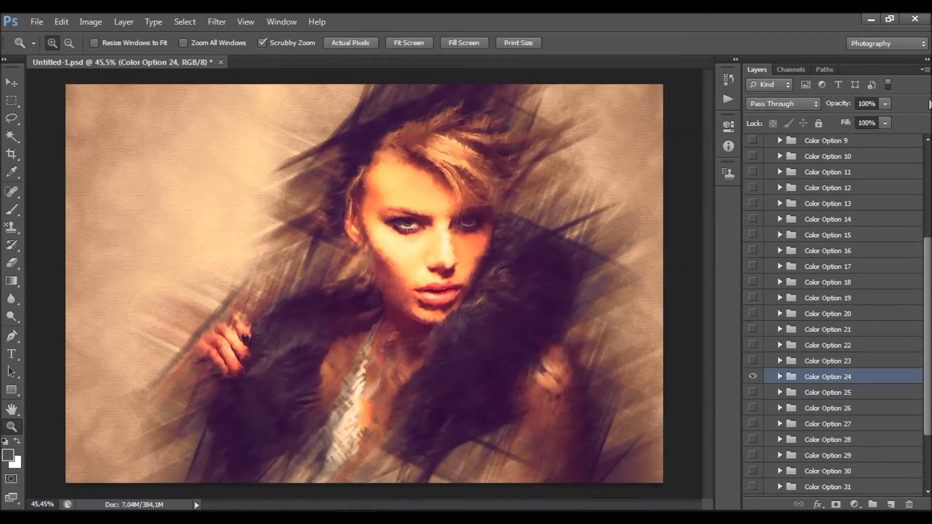
{"action": "left_click", "coordinate": [884, 104]}
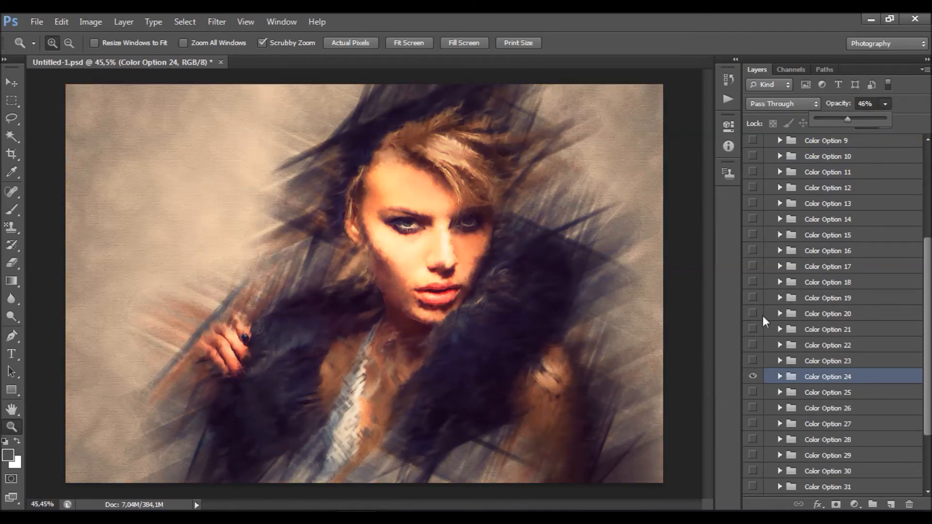
Preview Color Option 25 and Color Option 26 on the image, hiding each one again
{"action": "scroll", "coordinate": [820, 353], "scroll_direction": "down", "scroll_amount": 3}
{"action": "scroll", "coordinate": [820, 352], "scroll_direction": "down", "scroll_amount": 1}
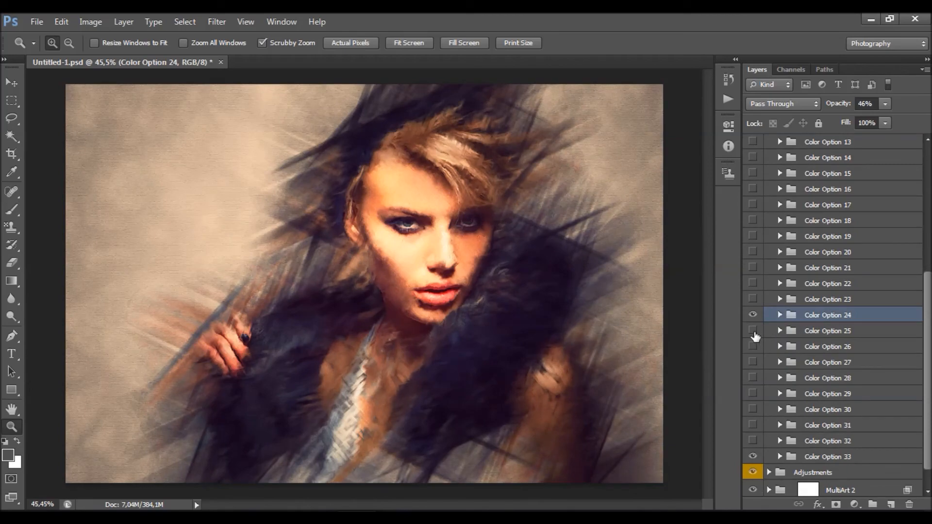
{"action": "left_click", "coordinate": [753, 331]}
{"action": "left_click", "coordinate": [755, 347]}
{"action": "left_click", "coordinate": [755, 347]}
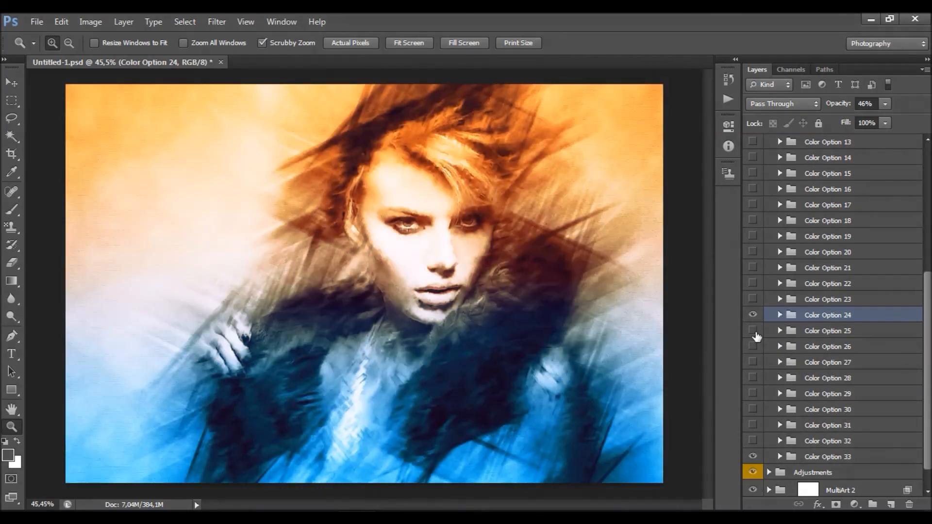
Show Color Option 25, lower its opacity to 19%, and toggle Color Option 24 to compare the effect
{"action": "left_click", "coordinate": [753, 332]}
{"action": "left_click", "coordinate": [813, 333]}
{"action": "left_click", "coordinate": [886, 105]}
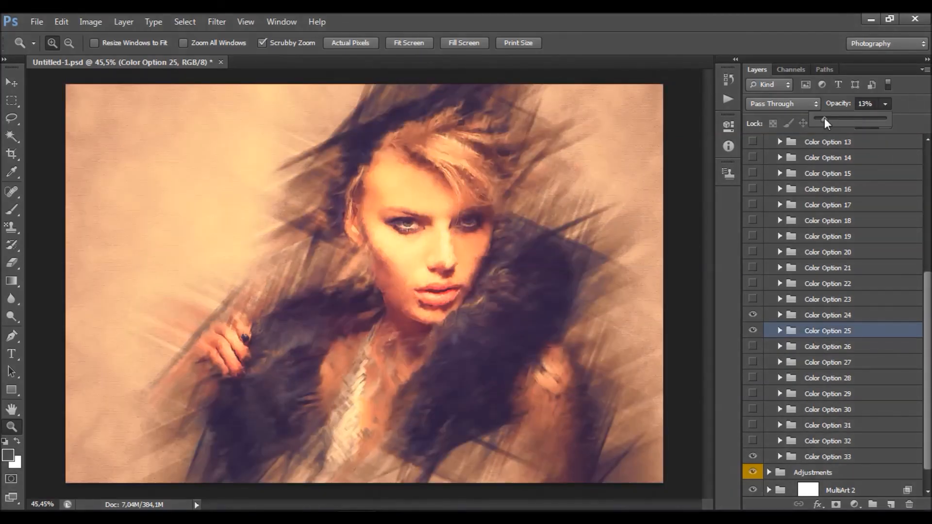
{"action": "left_click_drag", "start_coordinate": [824, 118], "coordinate": [828, 118]}
{"action": "left_click", "coordinate": [753, 315]}
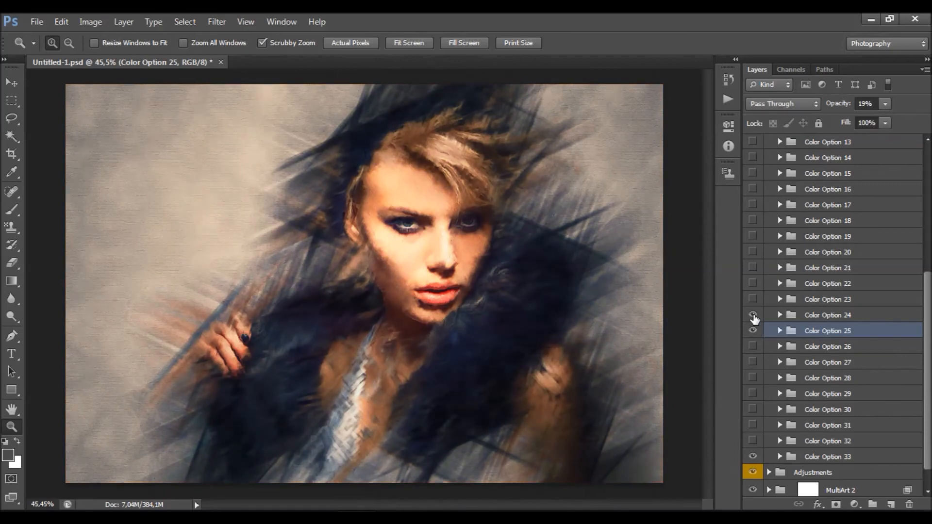
Preview Color Option 19 and Color Option 20, hiding each one again
{"action": "scroll", "coordinate": [755, 317], "scroll_direction": "up", "scroll_amount": 3}
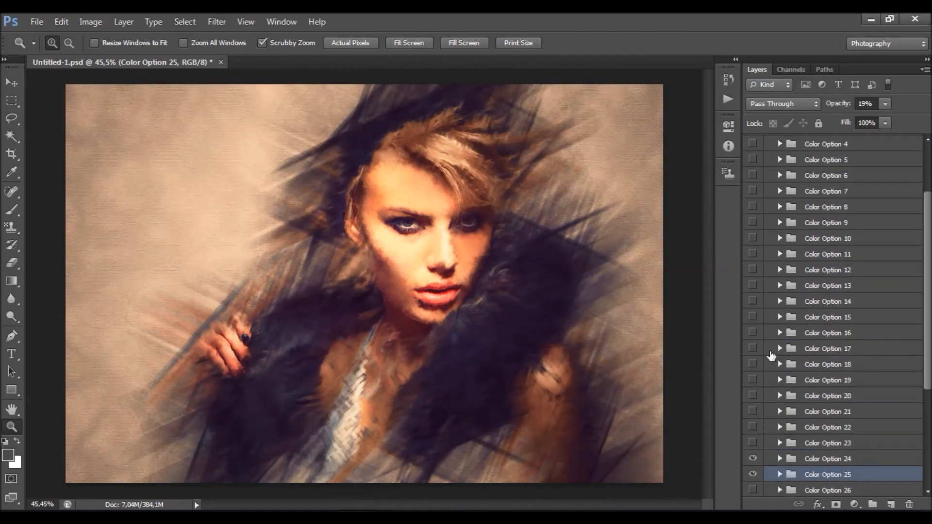
{"action": "left_click", "coordinate": [752, 379]}
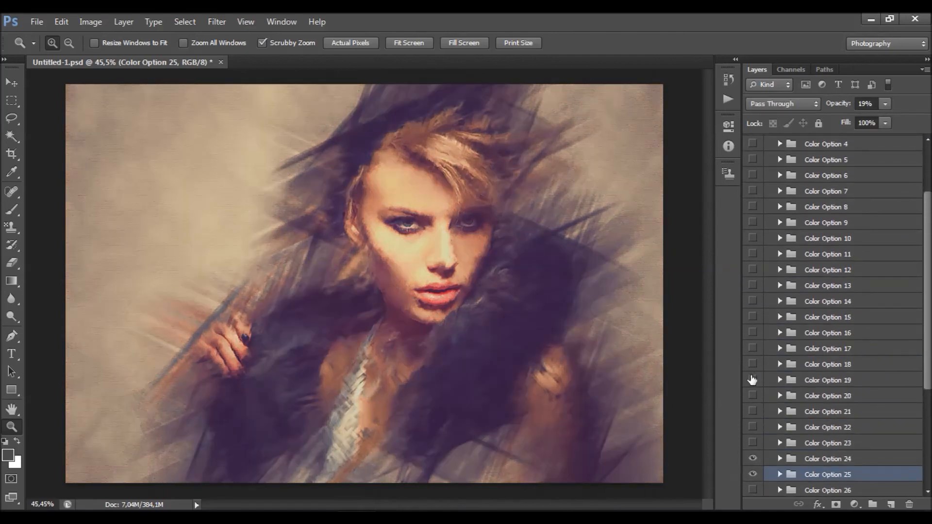
{"action": "left_click", "coordinate": [753, 379]}
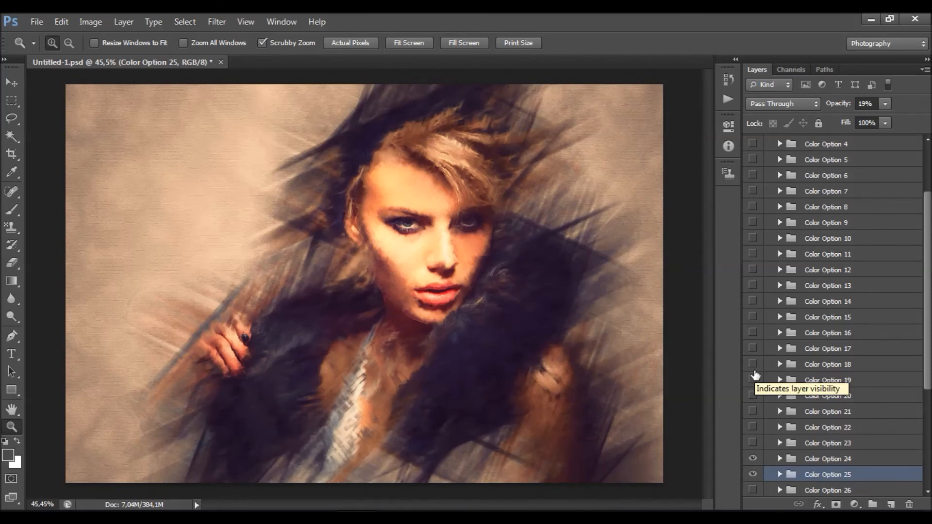
{"action": "left_click", "coordinate": [752, 380]}
{"action": "left_click", "coordinate": [752, 379]}
{"action": "left_click", "coordinate": [752, 395]}
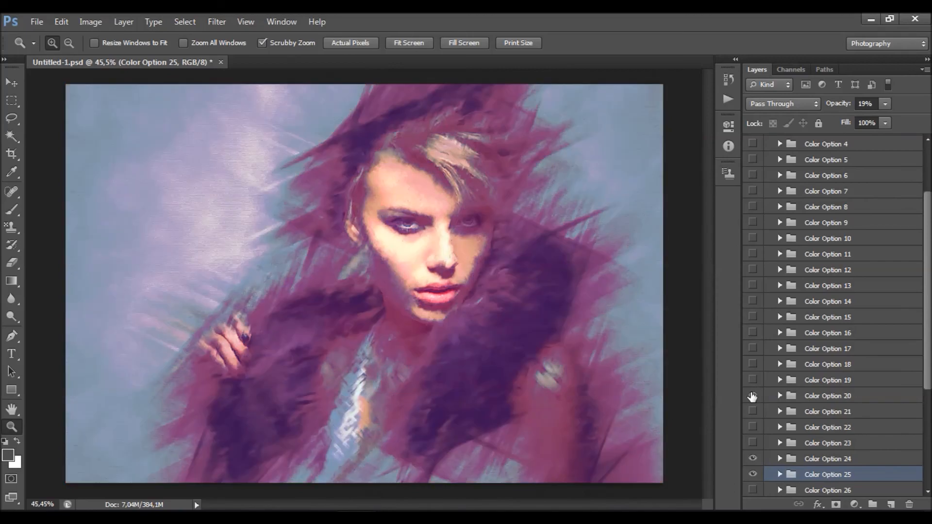
{"action": "left_click", "coordinate": [753, 395]}
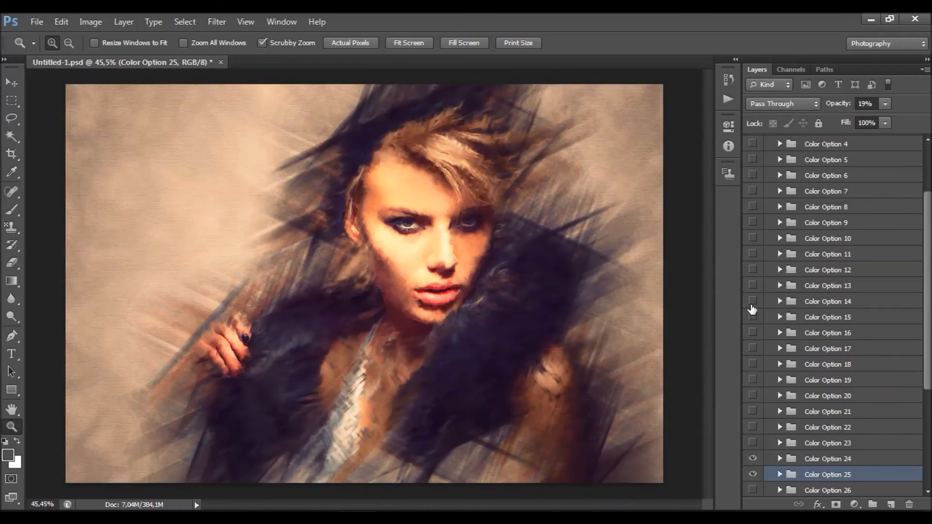
Preview Color Option 14 and Color Option 15, hiding each one again
{"action": "left_click", "coordinate": [752, 304]}
{"action": "left_click", "coordinate": [753, 305]}
{"action": "left_click", "coordinate": [752, 317]}
{"action": "scroll", "coordinate": [786, 330], "scroll_direction": "up", "scroll_amount": 2}
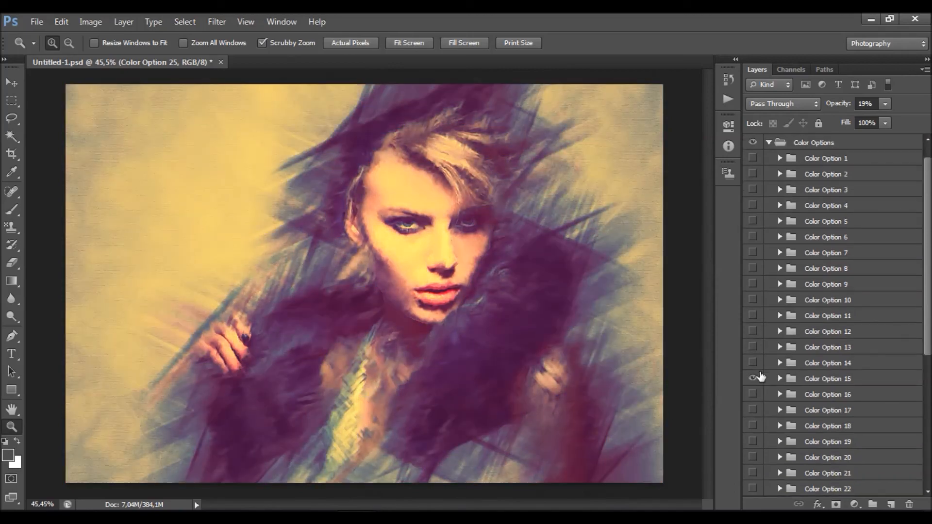
{"action": "left_click", "coordinate": [758, 378]}
Preview Color Option 11 and Color Option 10, hiding each one again
{"action": "left_click", "coordinate": [752, 316]}
{"action": "left_click", "coordinate": [752, 315]}
{"action": "left_click", "coordinate": [752, 301]}
{"action": "left_click", "coordinate": [754, 301]}
{"action": "scroll", "coordinate": [775, 267], "scroll_direction": "up", "scroll_amount": 1}
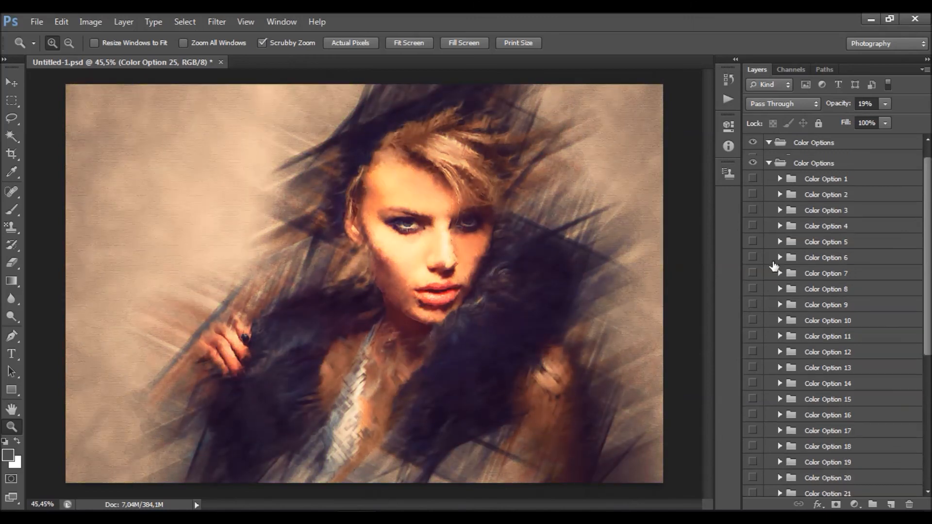
Compare the image with and without the Color Options group, and collapse the group
{"action": "left_click", "coordinate": [753, 164]}
{"action": "left_click", "coordinate": [753, 163]}
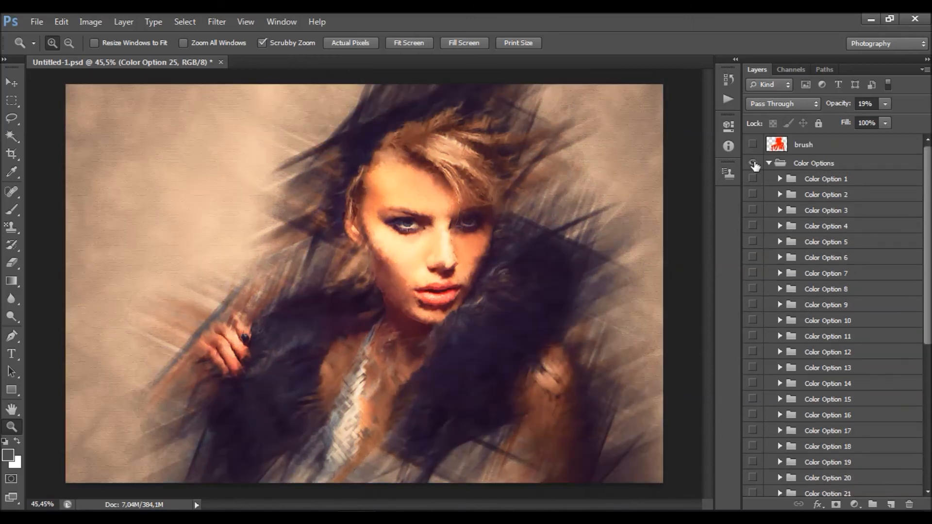
{"action": "left_click", "coordinate": [768, 163]}
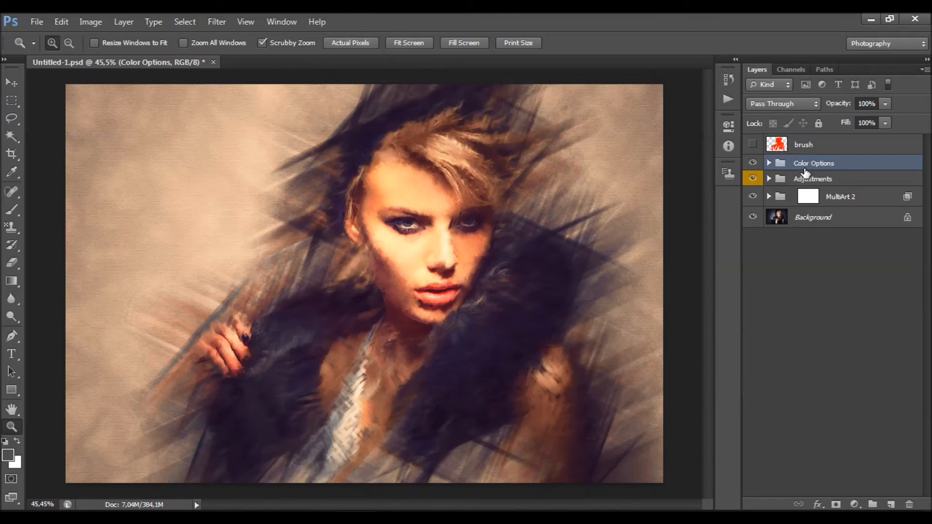
Select the brush layer and toggle its visibility on and off
{"action": "left_click", "coordinate": [827, 145]}
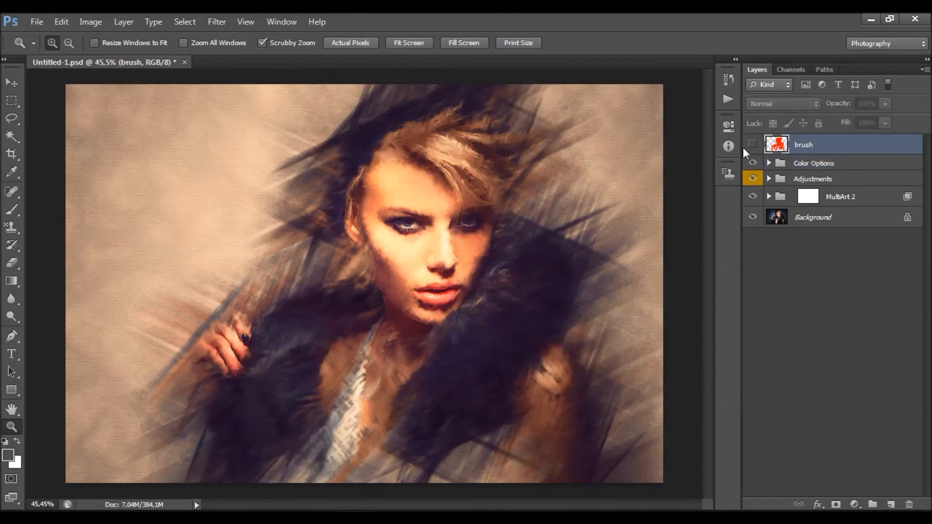
{"action": "left_click", "coordinate": [752, 146]}
{"action": "left_click", "coordinate": [752, 146]}
Delete the Color Options, Adjustments and MultiArt 2 groups, and show the brush layer
{"action": "left_click", "coordinate": [853, 165]}
{"action": "left_click", "coordinate": [848, 194], "text": "shift"}
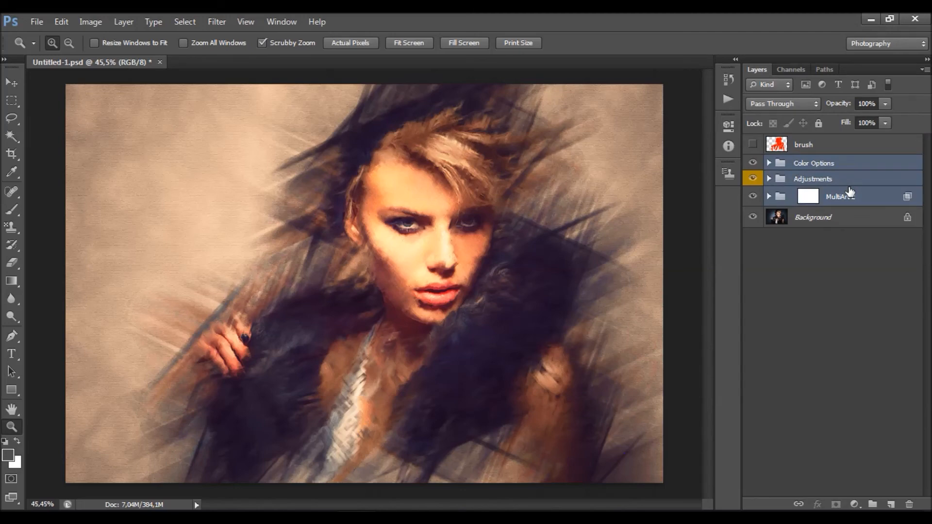
{"action": "key", "text": "Delete"}
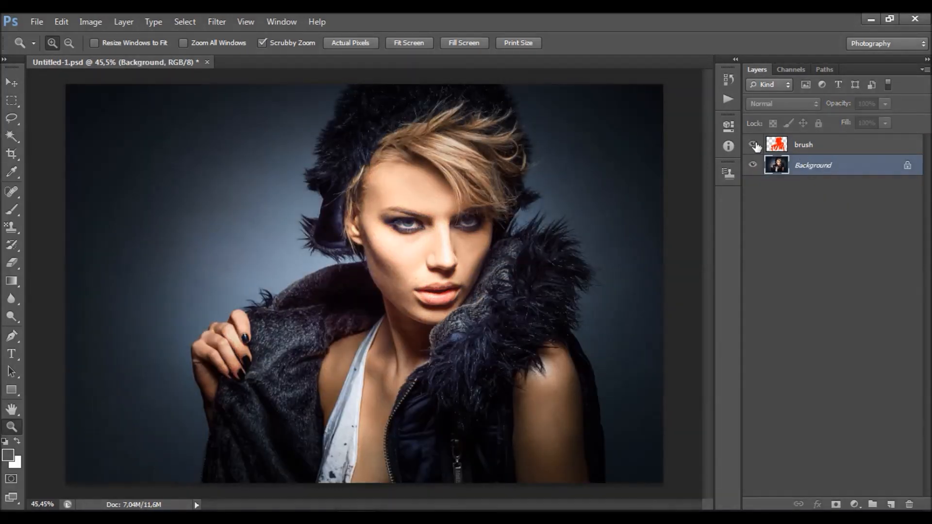
{"action": "left_click", "coordinate": [752, 144]}
Look up the MultiArt 2 action without running it, restore the deleted groups and hide the brush layer
{"action": "left_click", "coordinate": [727, 99]}
{"action": "scroll", "coordinate": [676, 203], "scroll_direction": "down", "scroll_amount": 8}
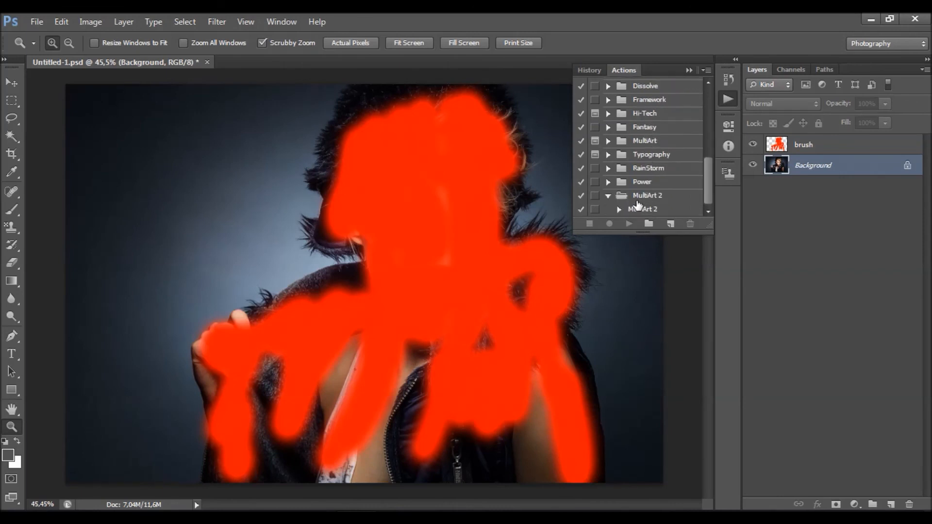
{"action": "left_click", "coordinate": [688, 70]}
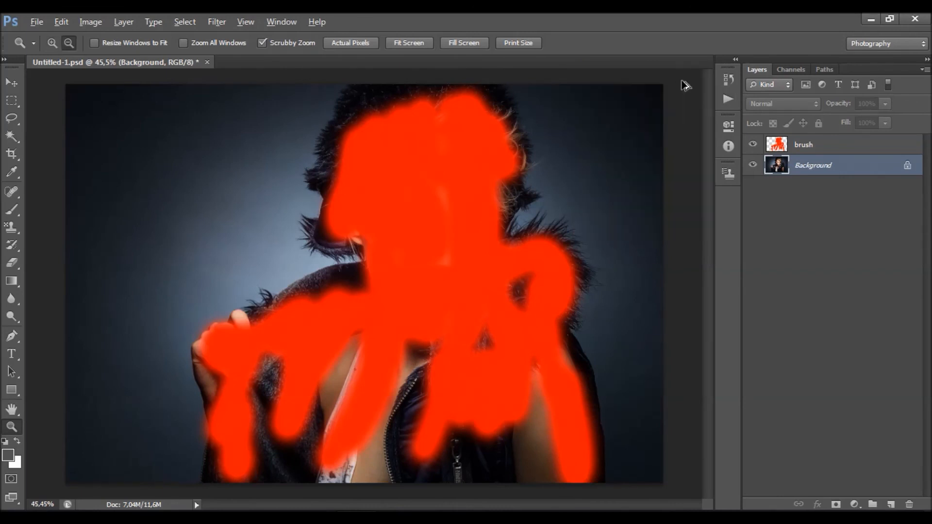
{"action": "key", "text": "ctrl+alt+z"}
{"action": "left_click", "coordinate": [752, 144]}
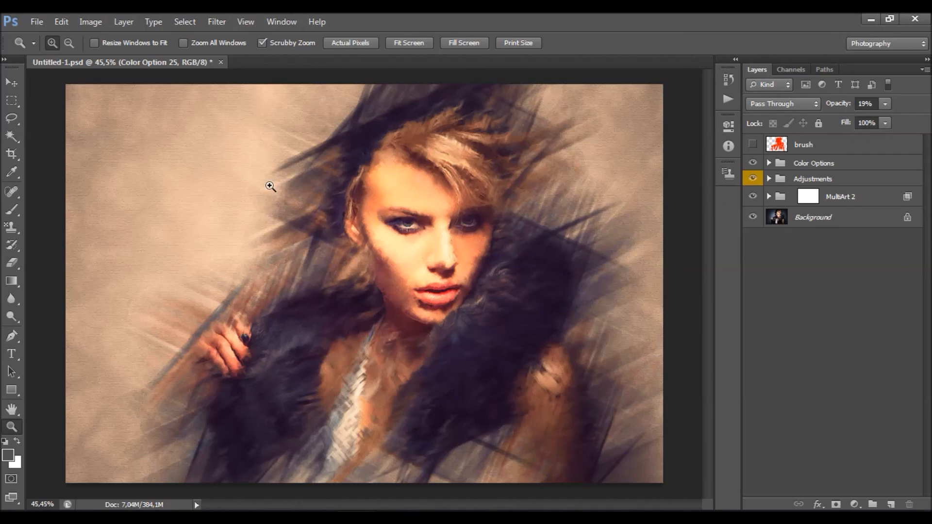
Start opening a file and go to the Textures folder on the Desktop
{"action": "left_click", "coordinate": [36, 24]}
{"action": "left_click", "coordinate": [48, 48]}
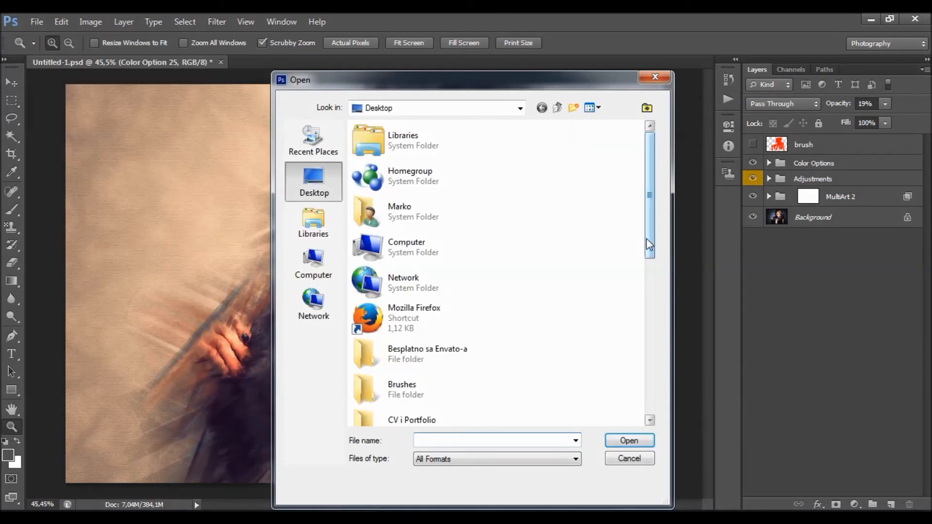
{"action": "left_click_drag", "start_coordinate": [652, 240], "coordinate": [661, 395]}
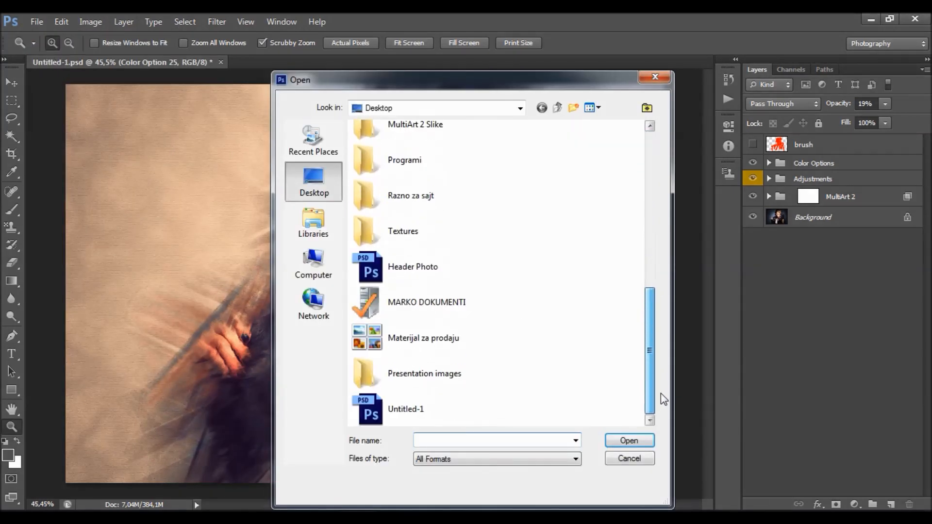
{"action": "double_click", "coordinate": [472, 229]}
{"action": "left_click_drag", "start_coordinate": [473, 227], "coordinate": [498, 223]}
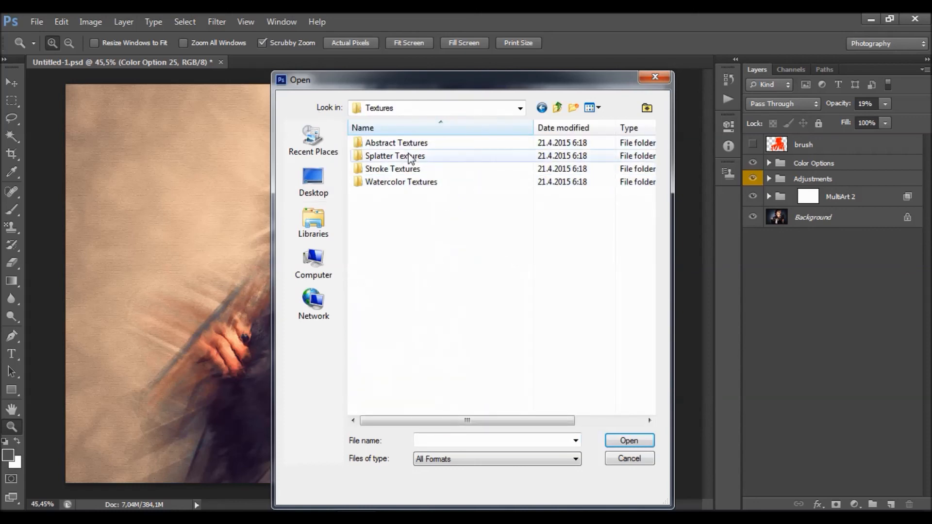
Review the Abstract, Splatter, Stroke and Watercolor Textures folders, and open the Watercolor Textures folder
{"action": "left_click", "coordinate": [389, 145]}
{"action": "left_click", "coordinate": [437, 156]}
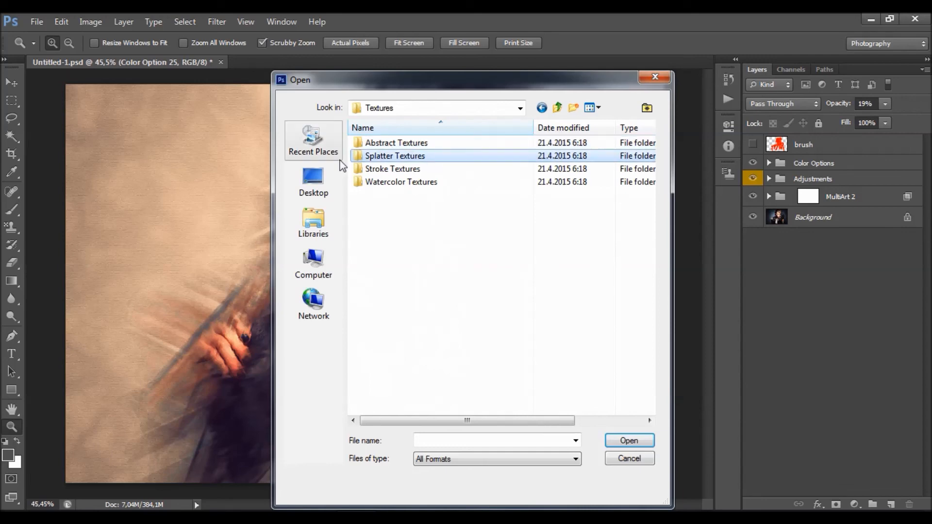
{"action": "left_click", "coordinate": [444, 170]}
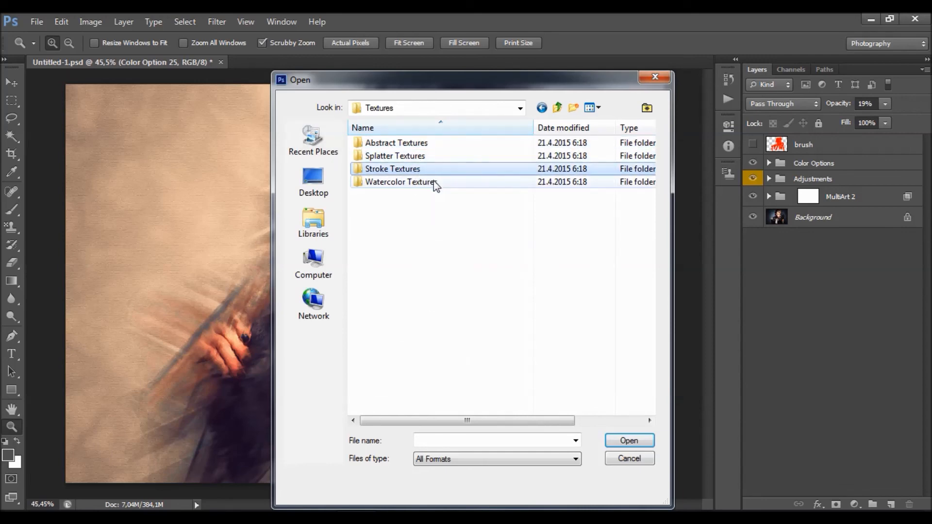
{"action": "left_click", "coordinate": [436, 183]}
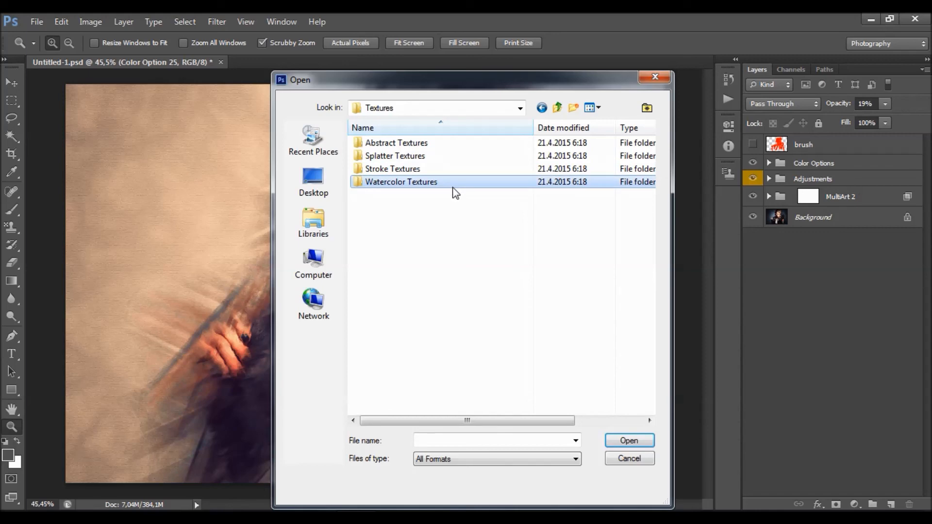
{"action": "double_click", "coordinate": [450, 188]}
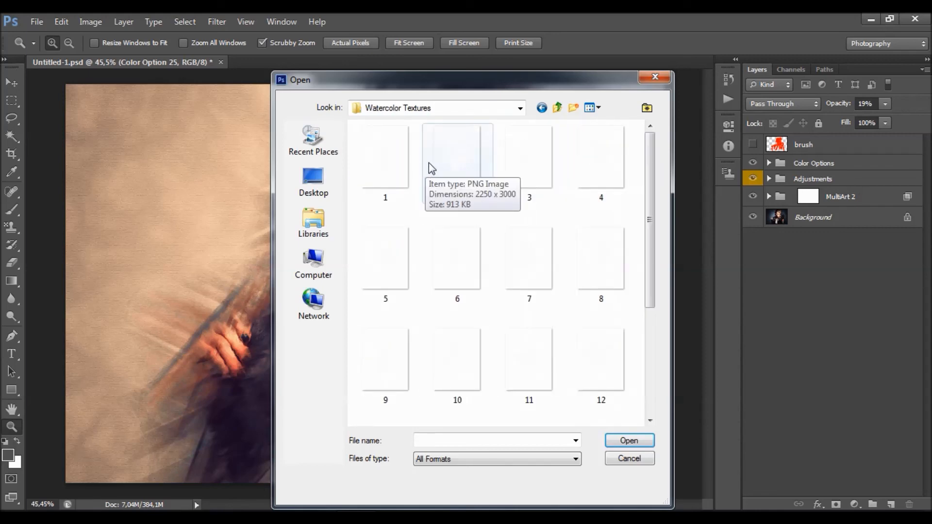
Browse the watercolor texture files and open texture 10
{"action": "scroll", "coordinate": [479, 205], "scroll_direction": "down", "scroll_amount": 3}
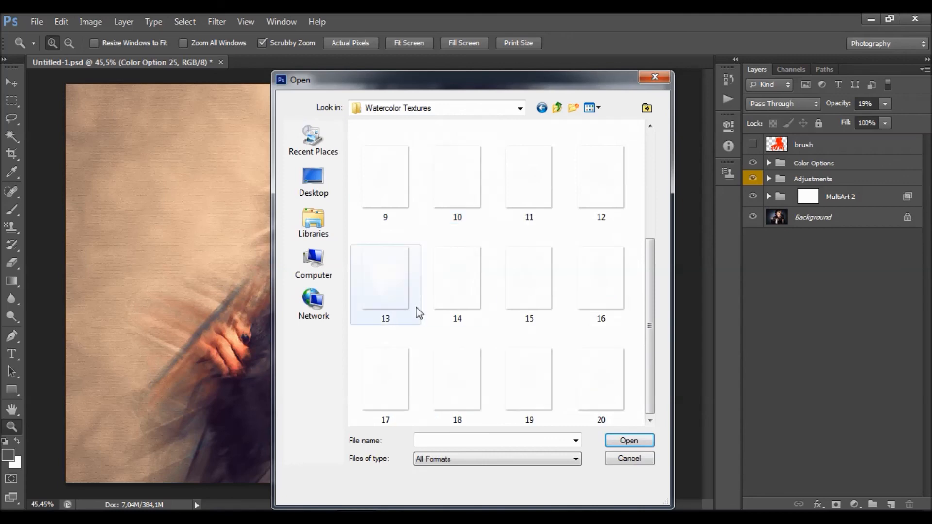
{"action": "left_click", "coordinate": [385, 357]}
{"action": "left_click", "coordinate": [449, 297]}
{"action": "scroll", "coordinate": [516, 294], "scroll_direction": "up", "scroll_amount": 3}
{"action": "scroll", "coordinate": [516, 294], "scroll_direction": "down", "scroll_amount": 1}
{"action": "left_click", "coordinate": [470, 170]}
{"action": "left_click", "coordinate": [410, 191]}
{"action": "left_click", "coordinate": [506, 212]}
{"action": "left_click", "coordinate": [467, 250]}
{"action": "left_click", "coordinate": [406, 263]}
{"action": "left_click", "coordinate": [481, 285]}
{"action": "left_click", "coordinate": [506, 294]}
{"action": "left_click", "coordinate": [465, 307]}
{"action": "double_click", "coordinate": [463, 275]}
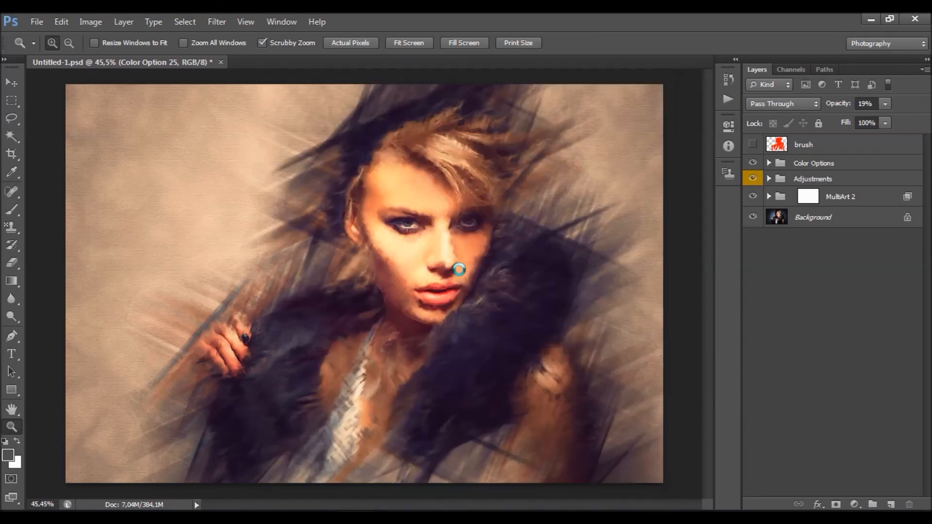
Check the pixel dimensions of the 10.png texture without changing its size
{"action": "left_click", "coordinate": [17, 78]}
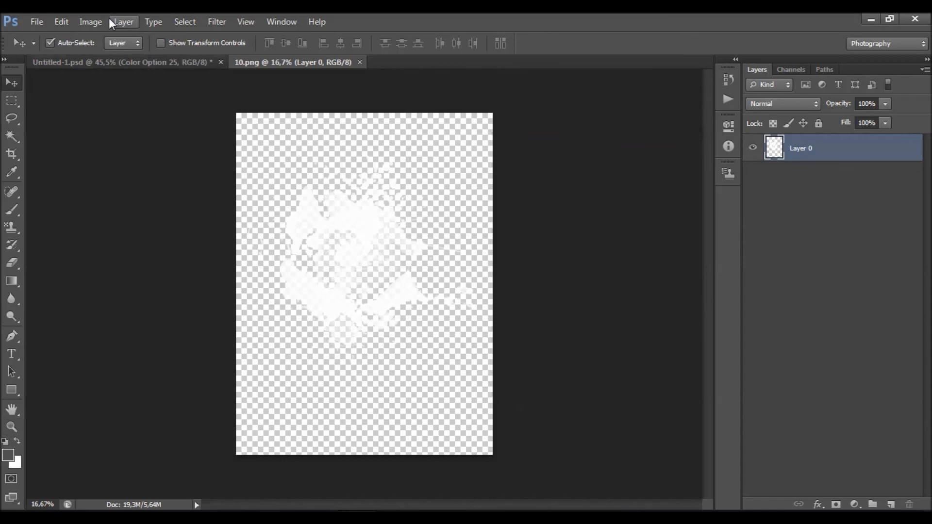
{"action": "left_click", "coordinate": [91, 21]}
{"action": "left_click", "coordinate": [127, 128]}
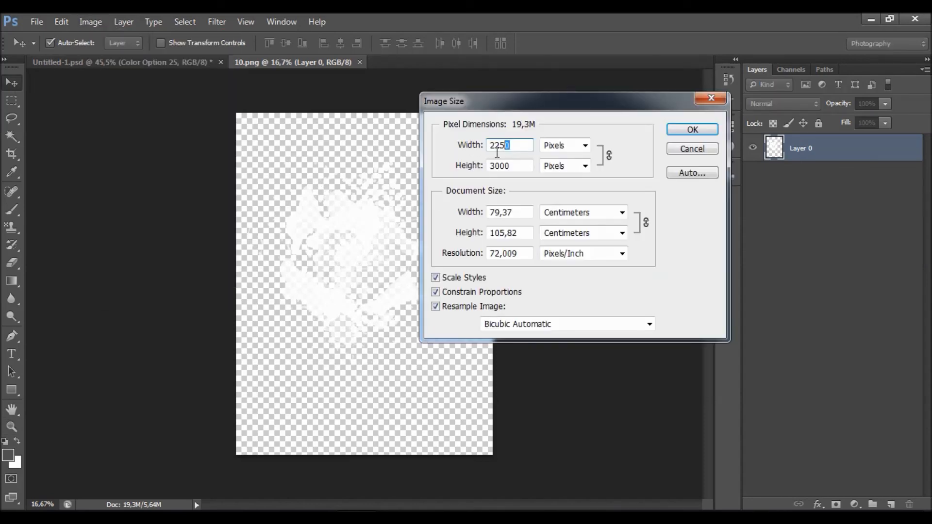
{"action": "key", "text": "Tab"}
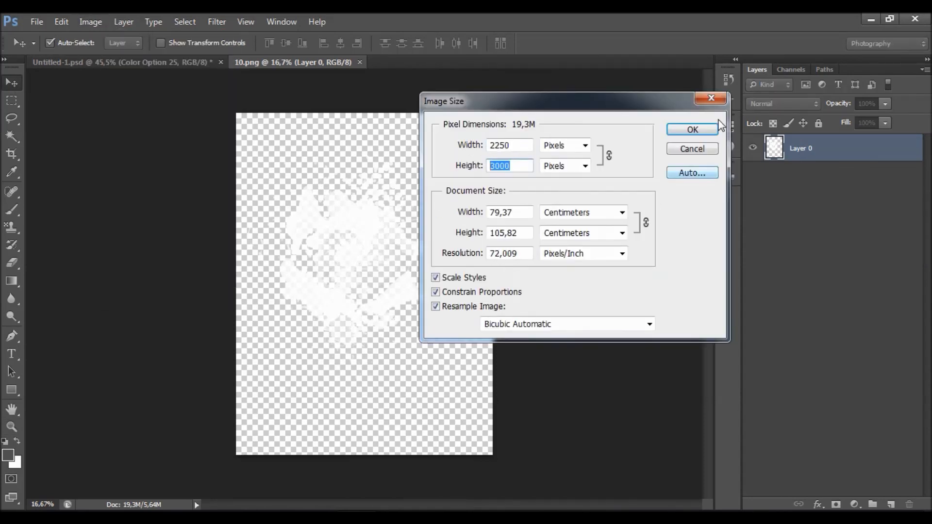
{"action": "left_click", "coordinate": [700, 128]}
Place the watercolor texture into the Untitled-1 portrait and move its layer above the brush layer
{"action": "left_click_drag", "start_coordinate": [349, 234], "coordinate": [472, 319]}
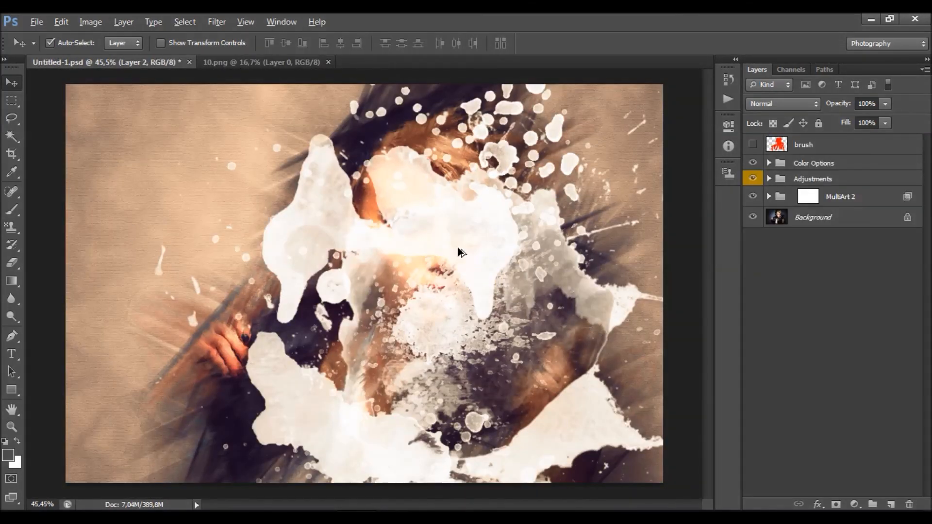
{"action": "scroll", "coordinate": [454, 251], "scroll_direction": "down", "scroll_amount": 2, "text": "alt"}
{"action": "left_click", "coordinate": [769, 196]}
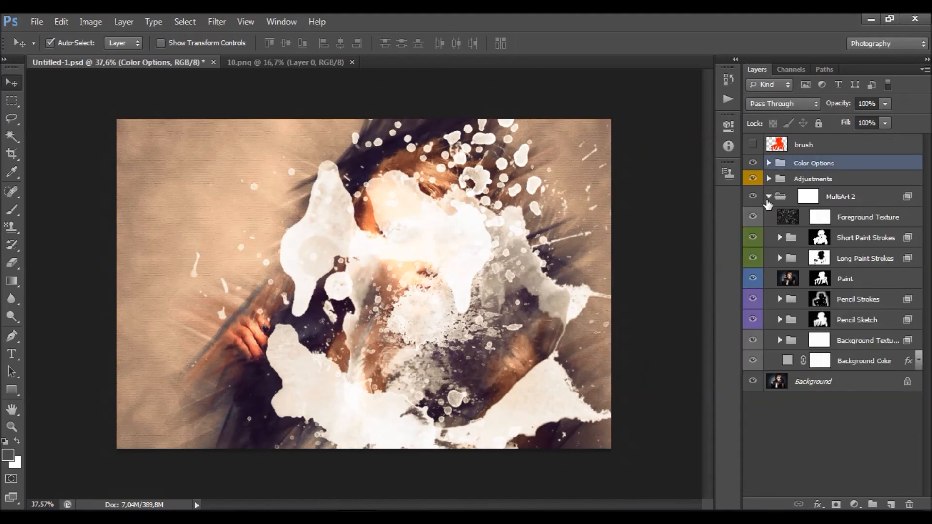
{"action": "scroll", "coordinate": [401, 270], "scroll_direction": "up", "scroll_amount": 2, "text": "alt"}
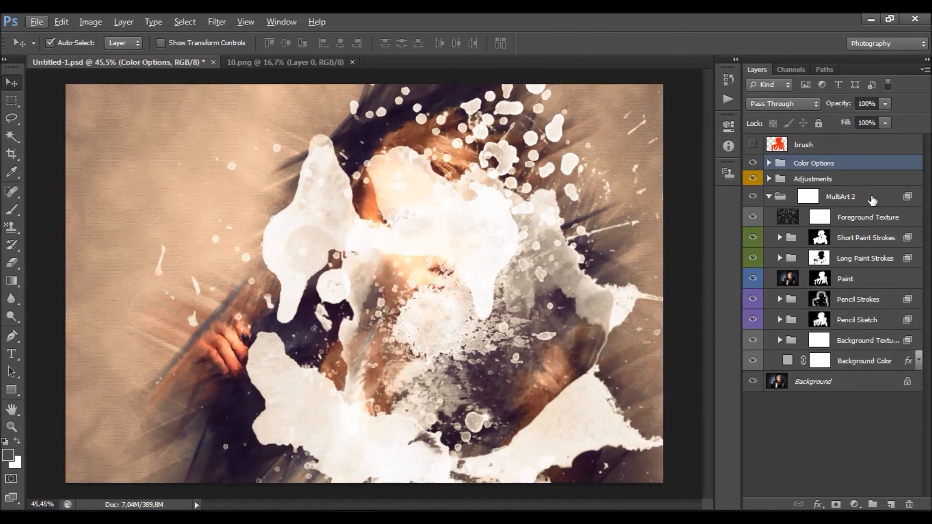
{"action": "left_click", "coordinate": [769, 163]}
{"action": "scroll", "coordinate": [840, 216], "scroll_direction": "down", "scroll_amount": 5}
{"action": "mouse_move", "coordinate": [828, 394]}
{"action": "left_mouse_down"}
{"action": "mouse_move", "coordinate": [831, 14]}
{"action": "mouse_move", "coordinate": [835, 145]}
{"action": "mouse_move", "coordinate": [842, 139]}
{"action": "mouse_move", "coordinate": [825, 138]}
{"action": "left_mouse_up"}
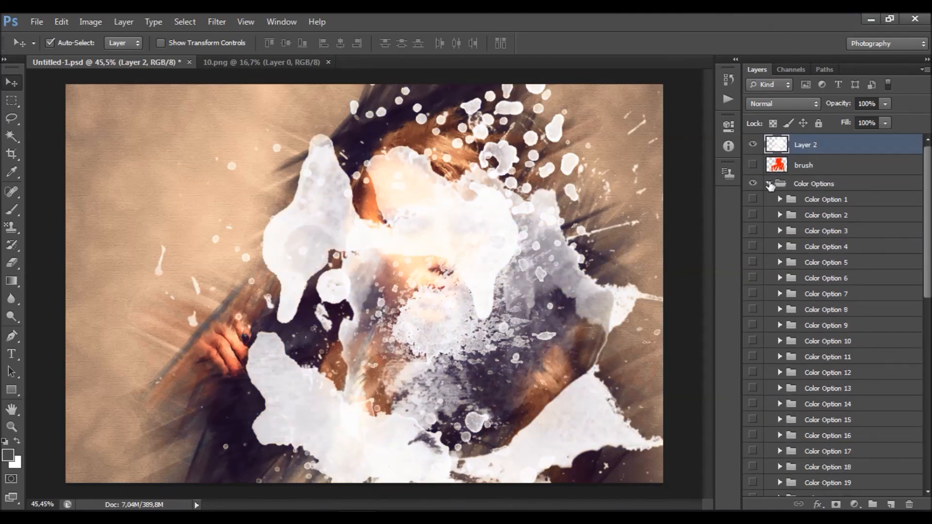
Collapse the Color Options group and move the watercolor texture layer into the MultiArt 2 group, directly below the Paint layer
{"action": "left_click", "coordinate": [769, 184]}
{"action": "mouse_move", "coordinate": [836, 152]}
{"action": "left_mouse_down"}
{"action": "mouse_move", "coordinate": [852, 326]}
{"action": "mouse_move", "coordinate": [853, 313]}
{"action": "left_mouse_up"}
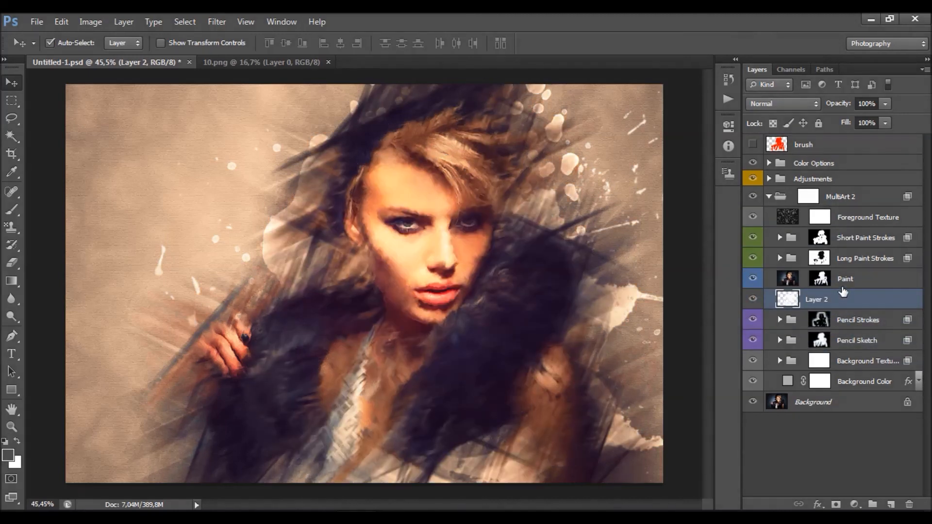
{"action": "scroll", "coordinate": [531, 237], "scroll_direction": "down", "scroll_amount": 3}
{"action": "scroll", "coordinate": [530, 237], "scroll_direction": "up", "scroll_amount": 3}
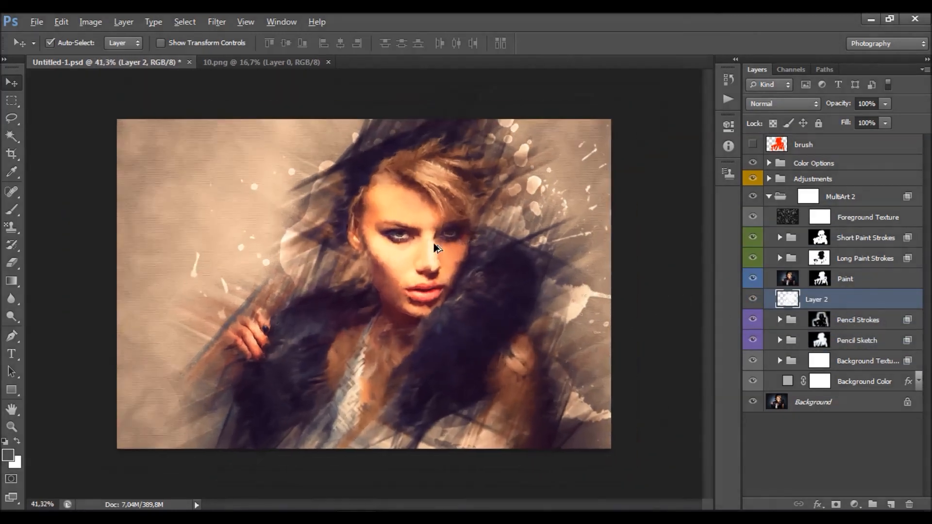
Turn off the Move tool's Auto-Select, reselect the watercolor texture layer and shift its splatter to a different place behind the portrait
{"action": "left_click_drag", "start_coordinate": [540, 257], "coordinate": [315, 231]}
{"action": "left_click", "coordinate": [240, 199]}
{"action": "left_click", "coordinate": [50, 43]}
{"action": "scroll", "coordinate": [436, 237], "scroll_direction": "down", "scroll_amount": 1}
{"action": "left_click", "coordinate": [825, 197]}
{"action": "left_click", "coordinate": [837, 381]}
{"action": "left_click", "coordinate": [754, 383]}
{"action": "left_click", "coordinate": [753, 382]}
{"action": "left_click_drag", "start_coordinate": [437, 262], "coordinate": [492, 275]}
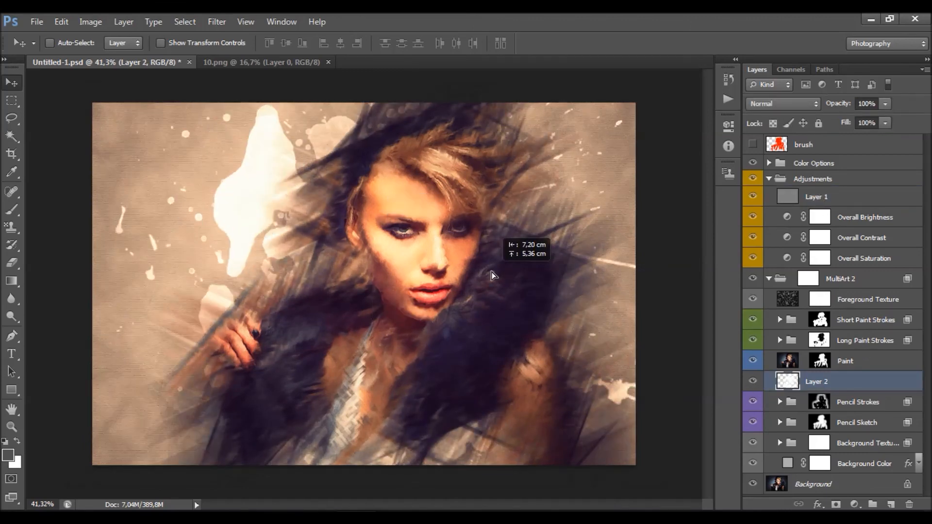
{"action": "key", "text": "l"}
{"action": "scroll", "coordinate": [430, 240], "scroll_direction": "down", "scroll_amount": 5}
{"action": "right_click", "coordinate": [430, 239]}
{"action": "left_click", "coordinate": [466, 364]}
{"action": "left_click_drag", "start_coordinate": [630, 150], "coordinate": [649, 156]}
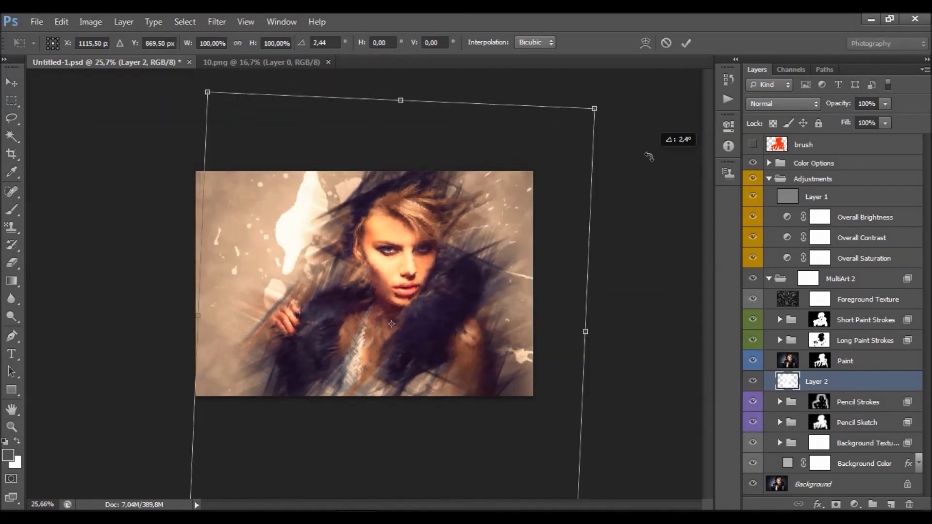
{"action": "left_click_drag", "start_coordinate": [594, 108], "coordinate": [514, 168]}
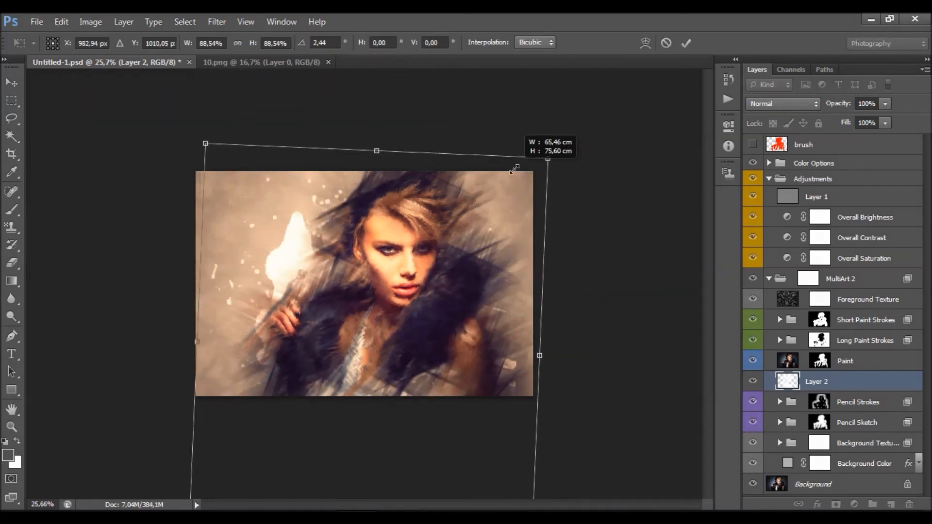
{"action": "left_click", "coordinate": [665, 43]}
Reposition the watercolor texture with Free Transform to about X 1383.5 px, Y 939.5 px, keeping 100% scale and no rotation
{"action": "right_click", "coordinate": [393, 239]}
{"action": "left_click", "coordinate": [465, 357]}
{"action": "mouse_move", "coordinate": [465, 355]}
{"action": "left_mouse_down"}
{"action": "mouse_move", "coordinate": [461, 312]}
{"action": "mouse_move", "coordinate": [459, 338]}
{"action": "left_mouse_up"}
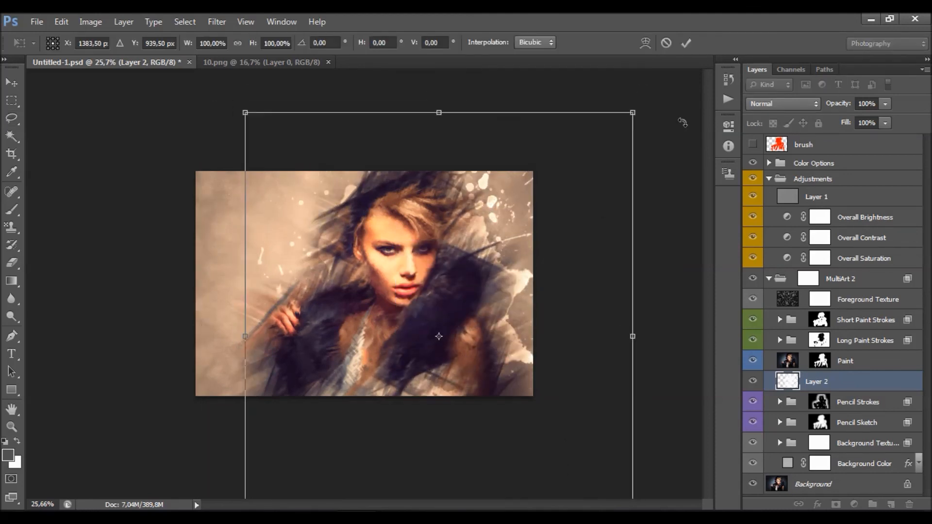
{"action": "left_click", "coordinate": [686, 43]}
Add a Color Overlay to the watercolor texture layer using the dark colour 442f37 sampled from the portrait's fur coat
{"action": "double_click", "coordinate": [869, 386]}
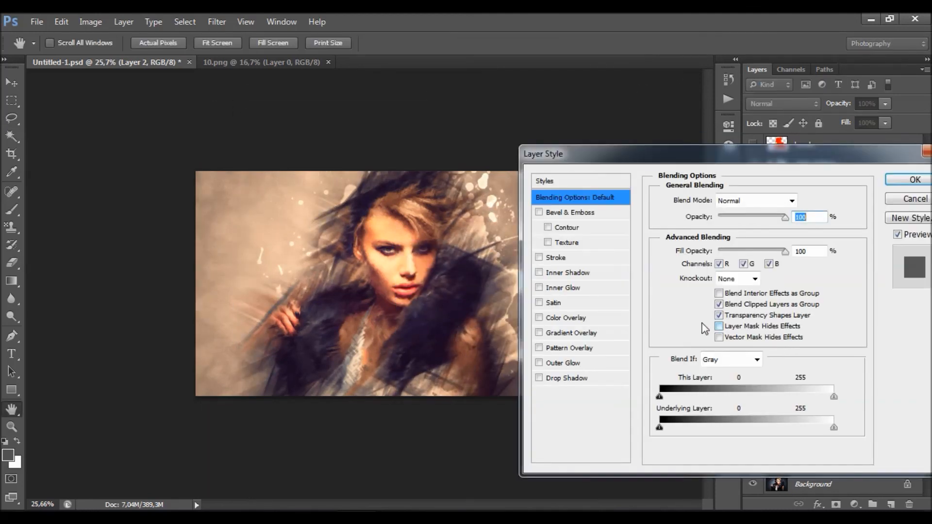
{"action": "left_click", "coordinate": [568, 318]}
{"action": "left_click", "coordinate": [804, 200]}
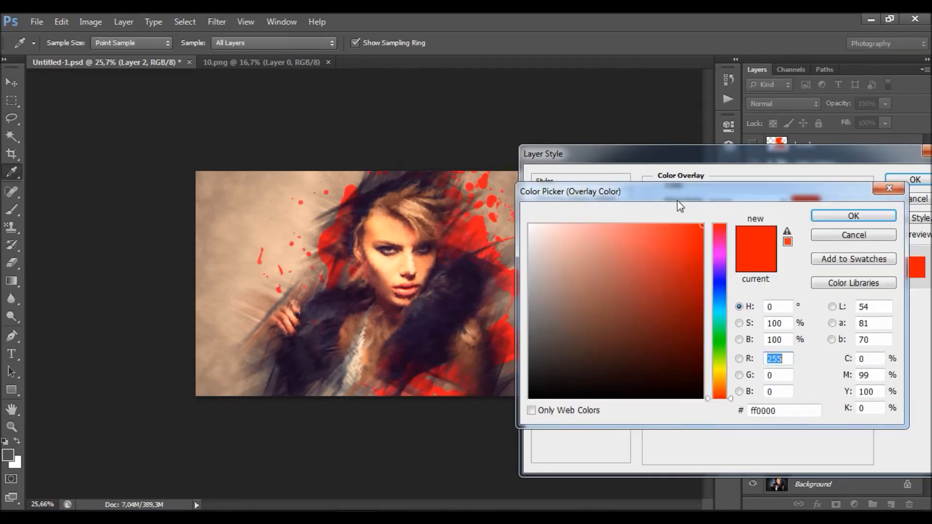
{"action": "left_click", "coordinate": [439, 291]}
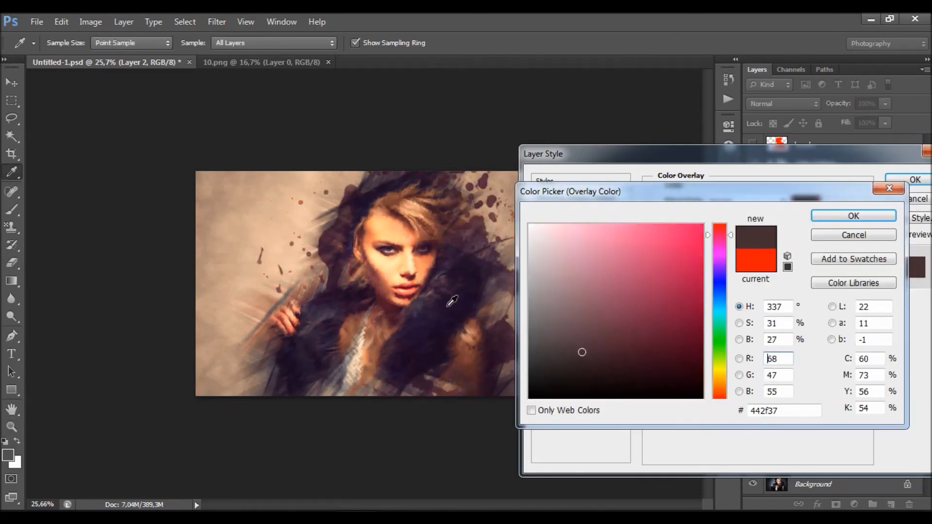
{"action": "left_click", "coordinate": [853, 215]}
{"action": "left_click", "coordinate": [914, 180]}
Lower the watercolor texture layer's opacity to 70%
{"action": "scroll", "coordinate": [386, 308], "scroll_direction": "up", "scroll_amount": 3}
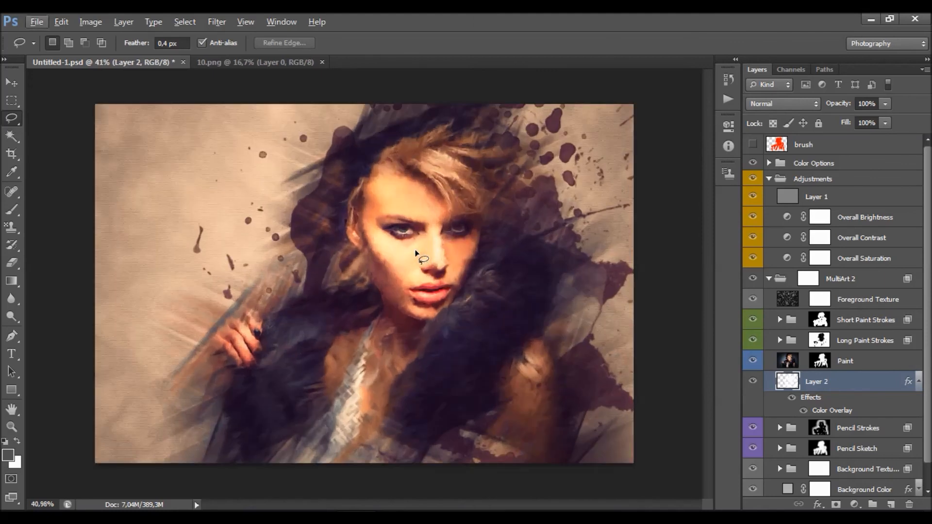
{"action": "left_click", "coordinate": [881, 106]}
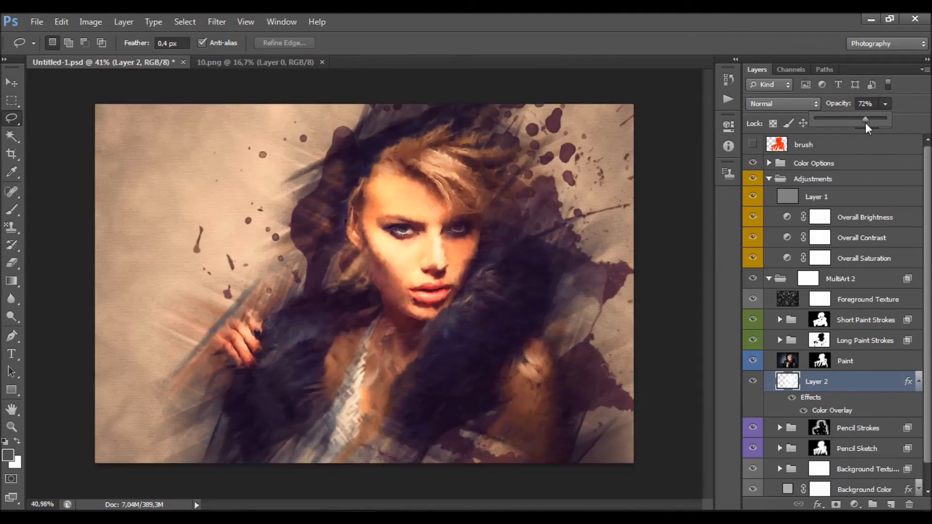
{"action": "left_click_drag", "start_coordinate": [867, 121], "coordinate": [857, 121]}
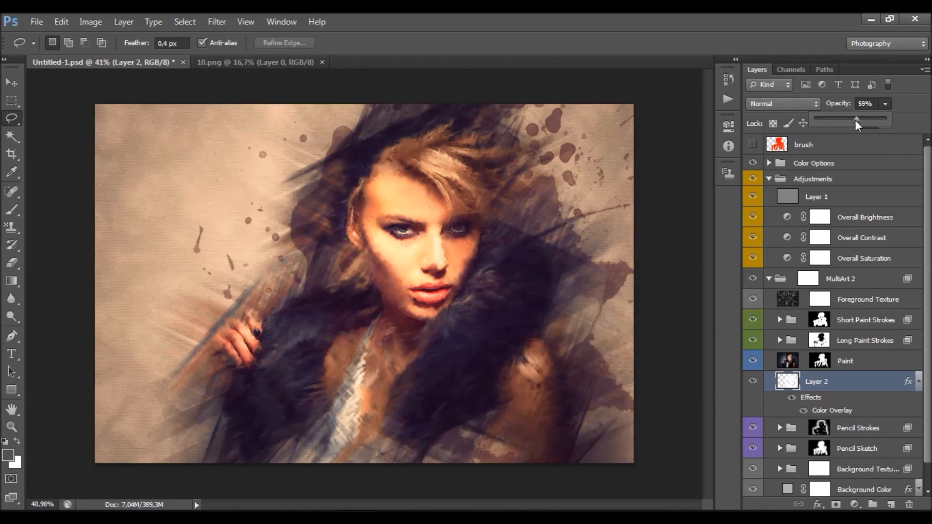
{"action": "left_click_drag", "start_coordinate": [840, 121], "coordinate": [861, 124]}
{"action": "left_click", "coordinate": [867, 384]}
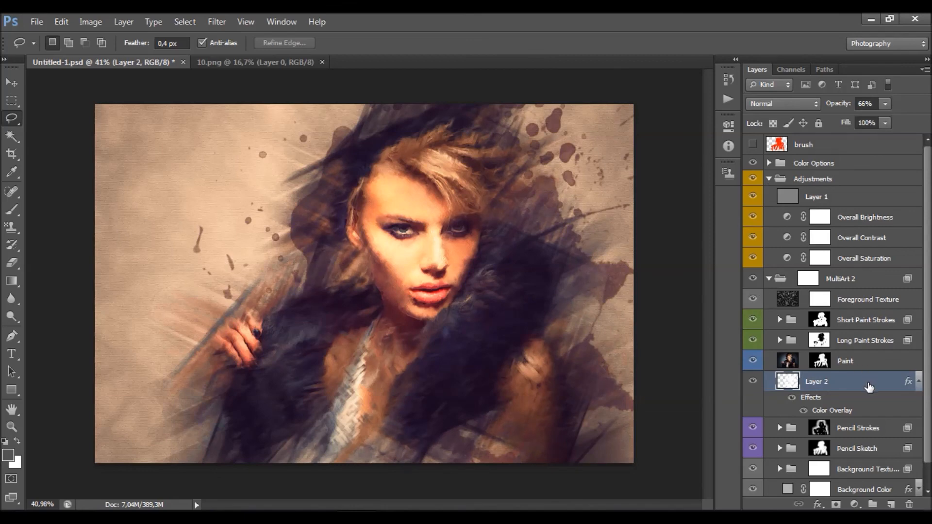
{"action": "left_click", "coordinate": [870, 101]}
{"action": "key", "text": "Up"}
{"action": "key", "text": "Return"}
Browse the Watercolor Textures folder and open texture 4
{"action": "left_click", "coordinate": [37, 21]}
{"action": "left_click", "coordinate": [51, 44]}
{"action": "left_click", "coordinate": [527, 264]}
{"action": "left_click", "coordinate": [595, 226]}
{"action": "left_click", "coordinate": [600, 187]}
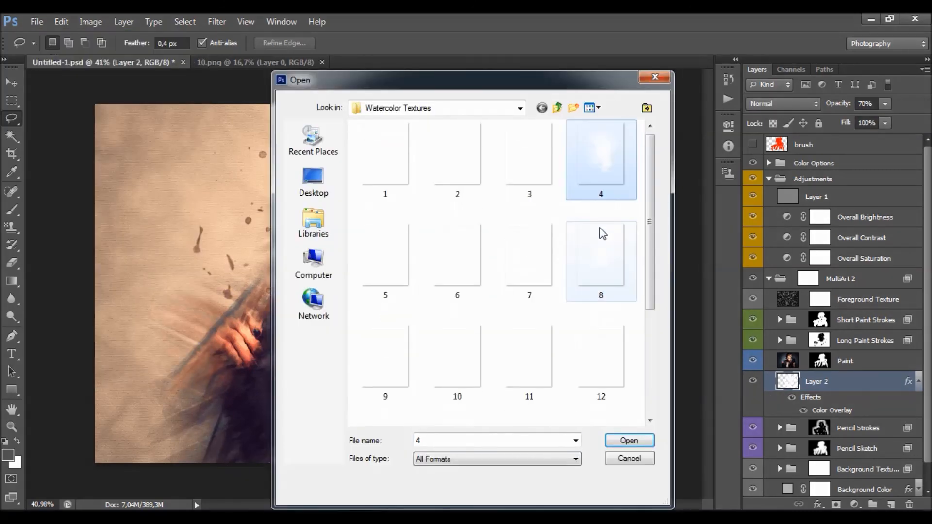
{"action": "double_click", "coordinate": [596, 174]}
Try the 4.png texture as a new layer in the portrait, then delete that layer
{"action": "left_click", "coordinate": [12, 83]}
{"action": "left_click_drag", "start_coordinate": [263, 141], "coordinate": [299, 198]}
{"action": "double_click", "coordinate": [911, 383]}
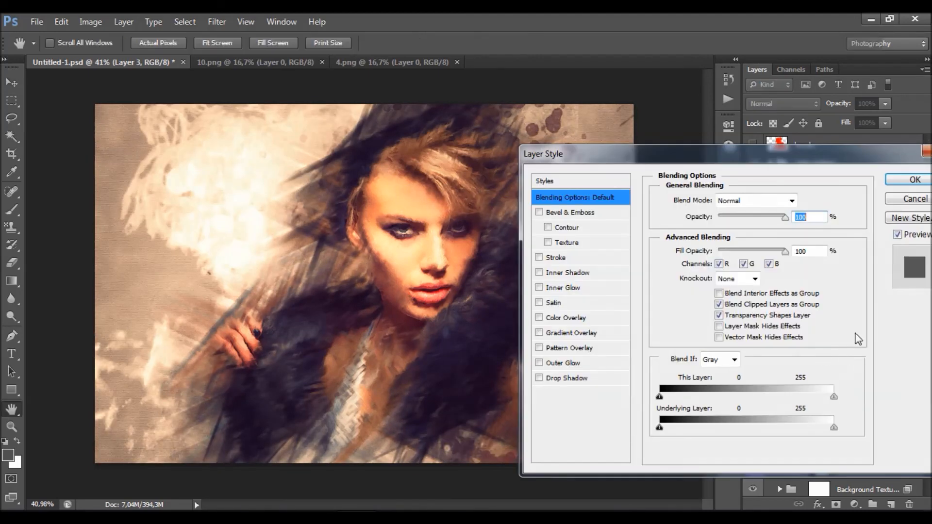
{"action": "left_click", "coordinate": [905, 193]}
{"action": "key", "text": "Delete"}
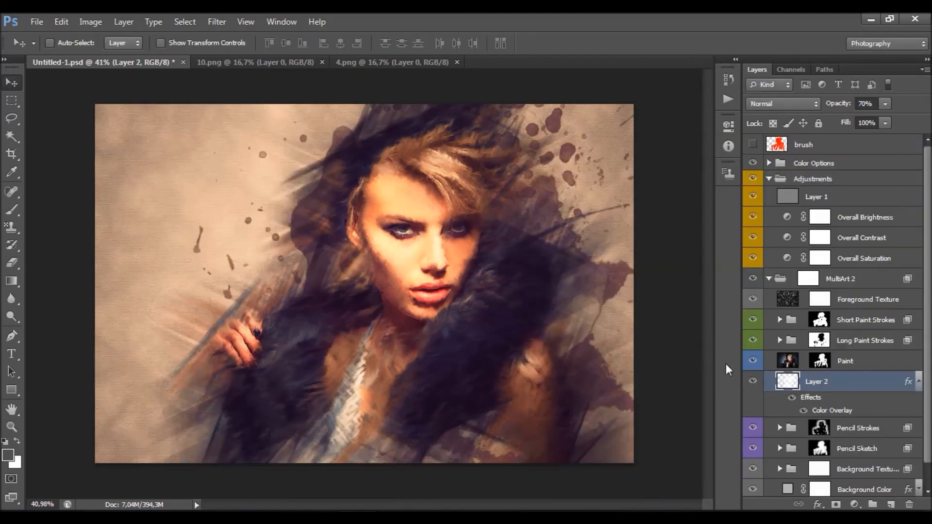
Nudge the remaining watercolor texture layer slightly downward behind the portrait
{"action": "mouse_move", "coordinate": [582, 323]}
{"action": "left_mouse_down"}
{"action": "mouse_move", "coordinate": [571, 334]}
{"action": "mouse_move", "coordinate": [575, 379]}
{"action": "mouse_move", "coordinate": [577, 337]}
{"action": "left_mouse_up"}
{"action": "scroll", "coordinate": [490, 266], "scroll_direction": "down", "scroll_amount": 2}
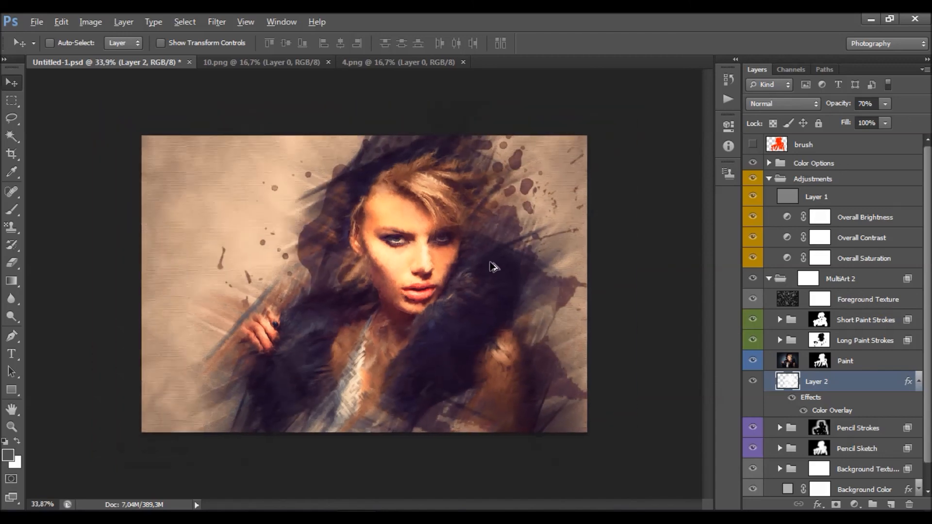
{"action": "scroll", "coordinate": [451, 269], "scroll_direction": "up", "scroll_amount": 4}
Examine the finished portrait up close, checking how the tinted watercolor splatter blends with the paint and pencil strokes
{"action": "left_click", "coordinate": [13, 410]}
{"action": "left_click", "coordinate": [12, 427]}
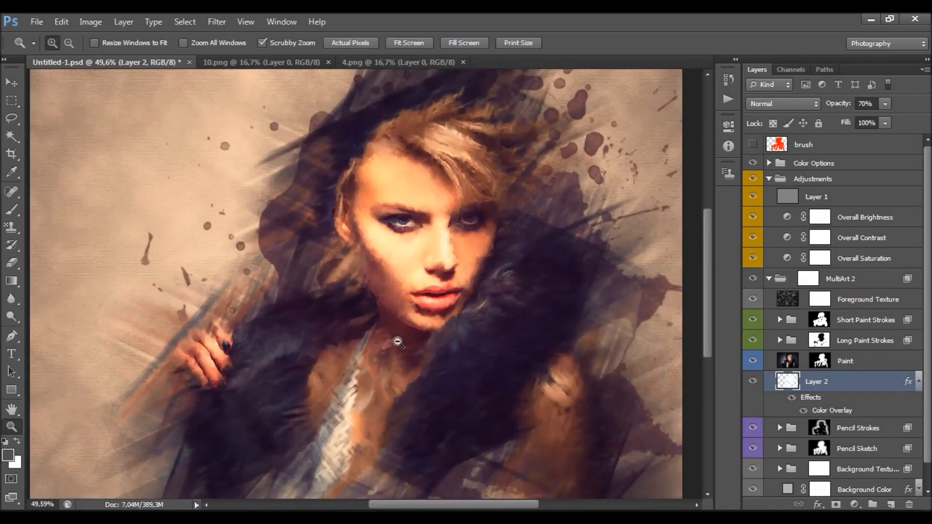
{"action": "left_click", "coordinate": [398, 342], "text": "alt"}
{"action": "left_click", "coordinate": [390, 311]}
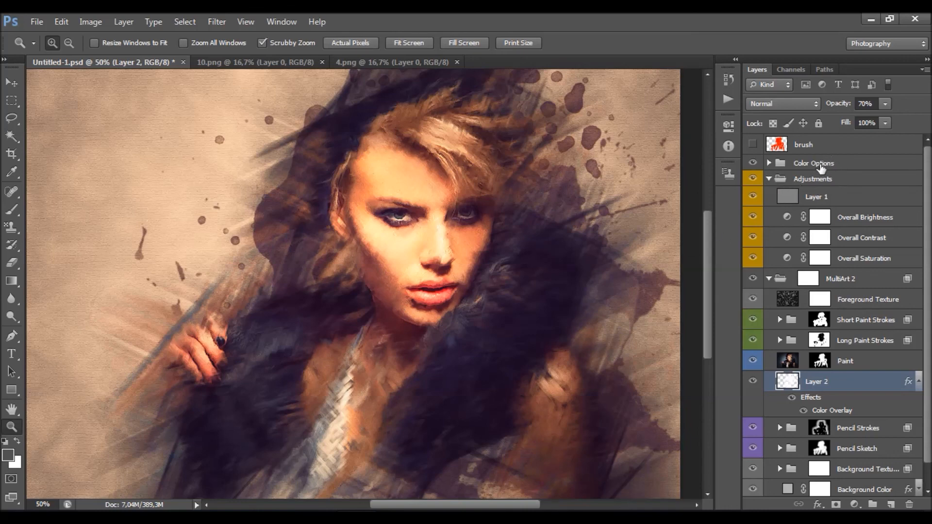
{"action": "scroll", "coordinate": [844, 277], "scroll_direction": "down", "scroll_amount": 1}
{"action": "scroll", "coordinate": [871, 242], "scroll_direction": "up", "scroll_amount": 1}
{"action": "scroll", "coordinate": [505, 212], "scroll_direction": "down", "scroll_amount": 1}
{"action": "scroll", "coordinate": [495, 212], "scroll_direction": "up", "scroll_amount": 2}
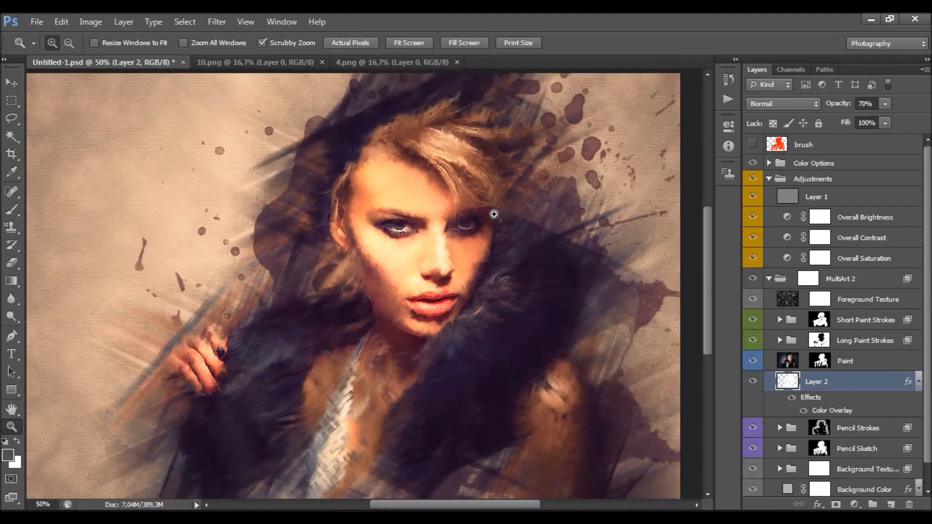